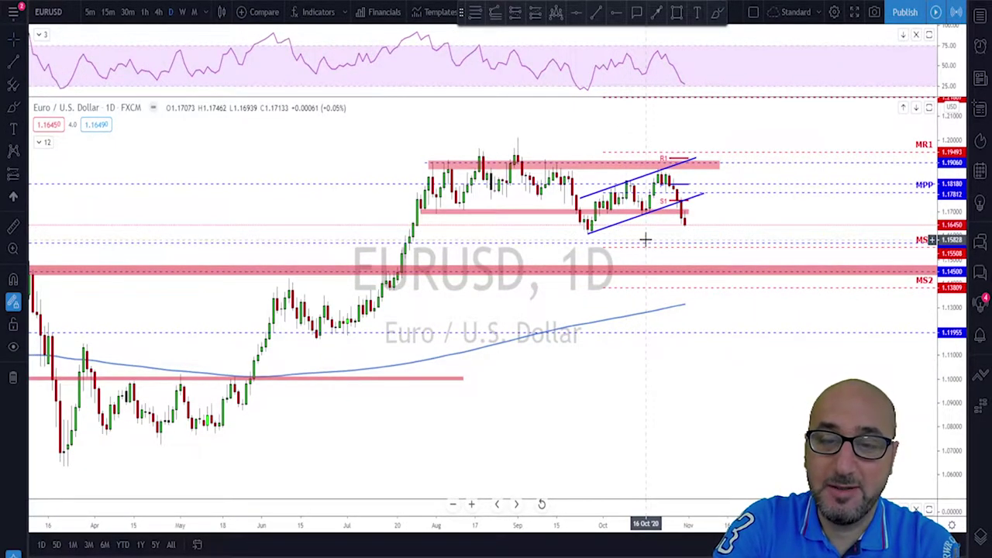
Extend the upper resistance rectangle's end slightly beyond the latest candle, to 16 Nov '20
left_click(717, 12)
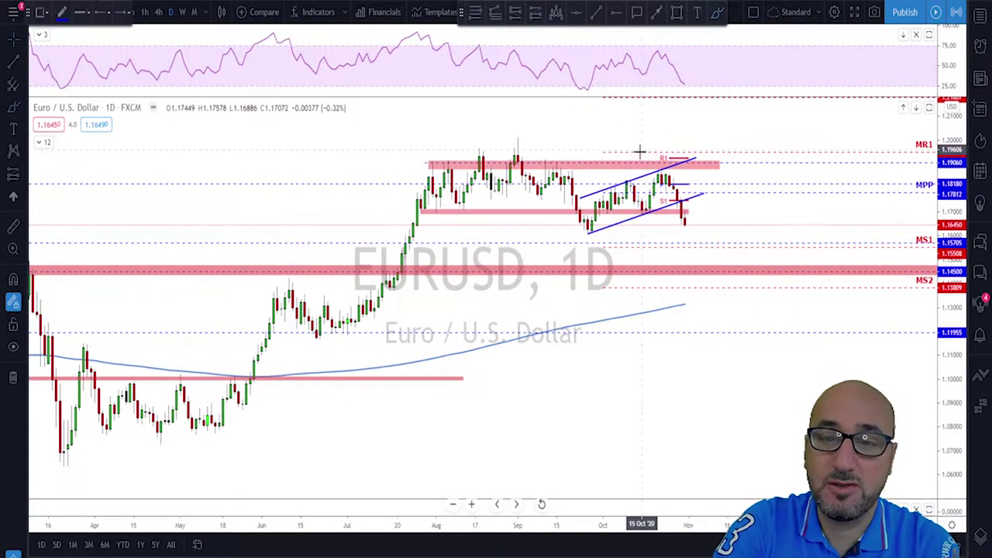
left_click(709, 170)
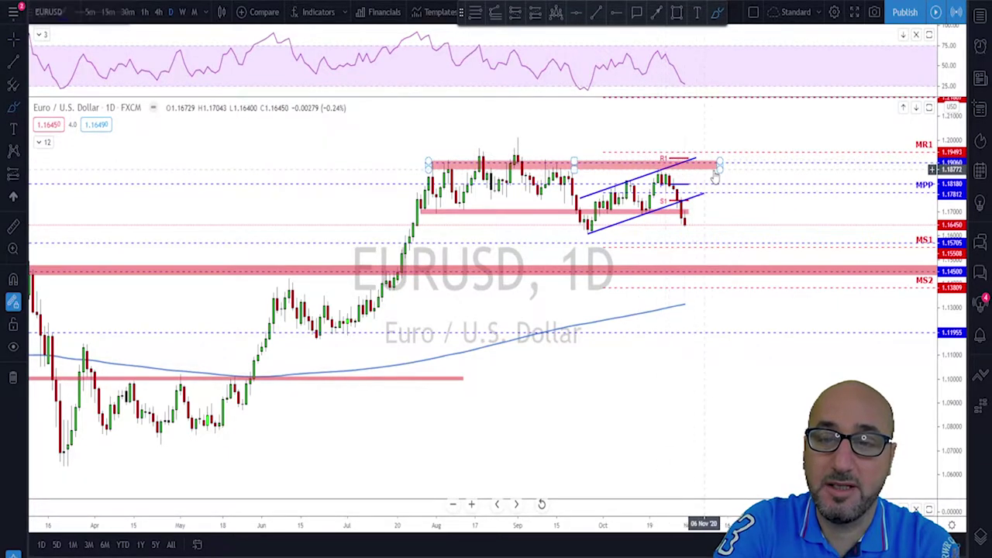
left_click(720, 166)
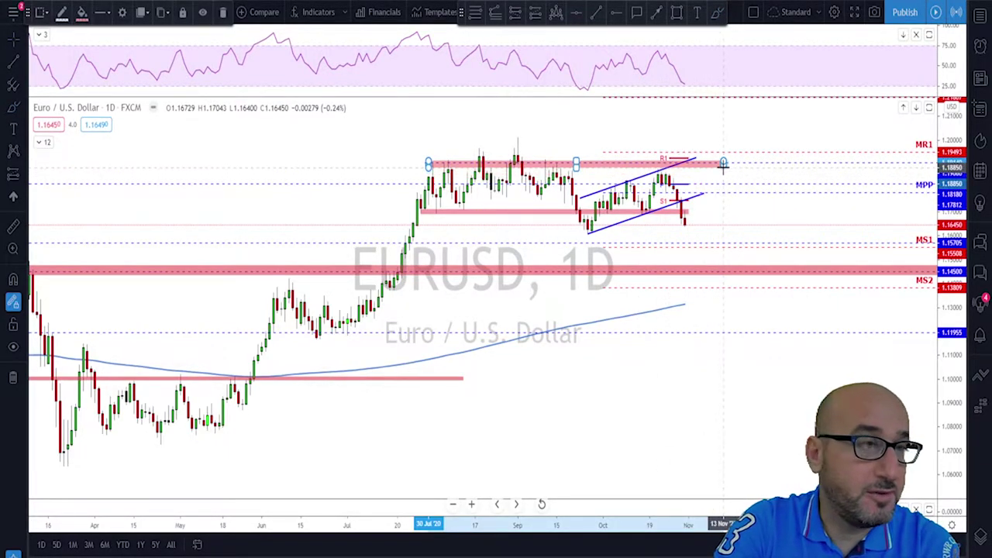
left_click_drag(723, 163, 728, 166)
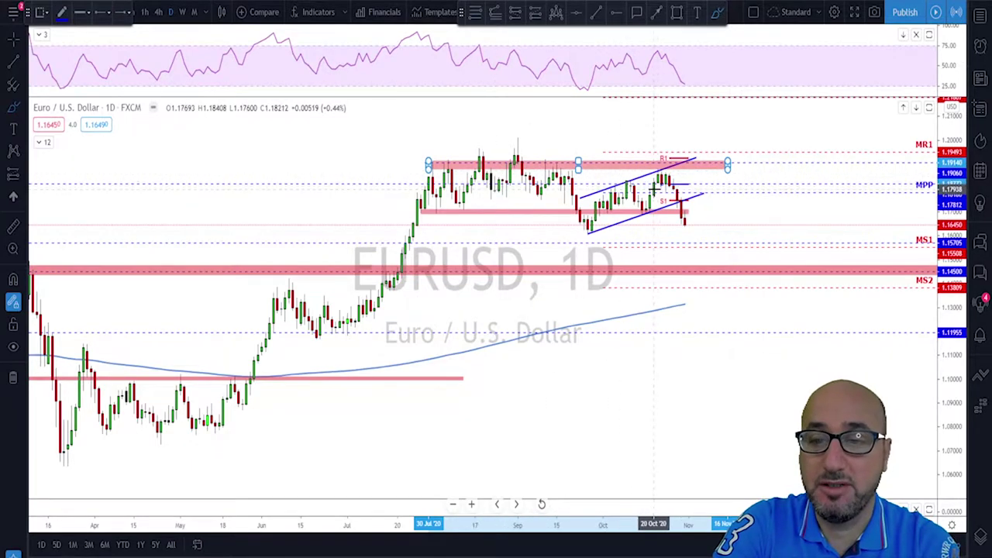
Trace the latest drop out of the rising channel and the lower zone's October touch with brush strokes, erasing both marks
scroll(659, 185, "up", 1)
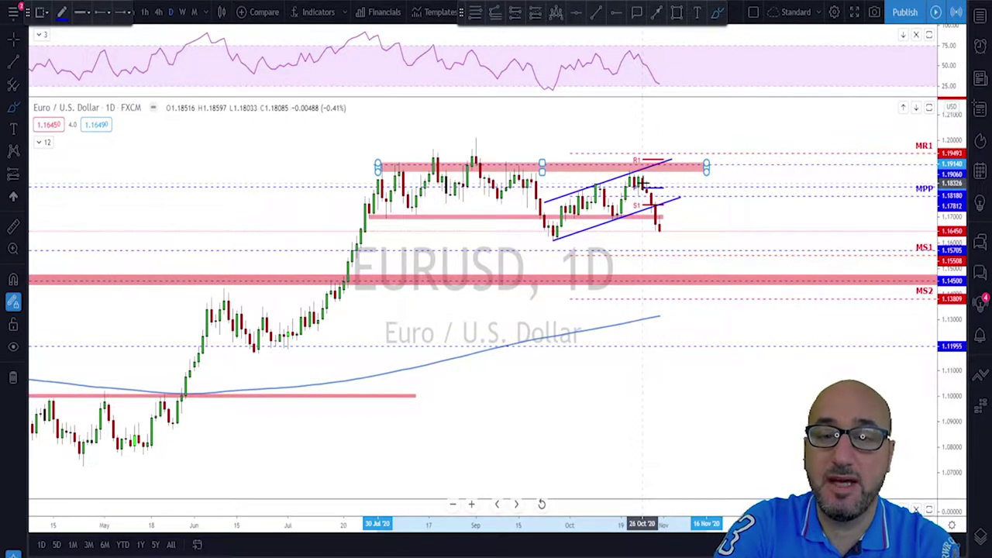
left_click_drag(638, 173, 665, 231)
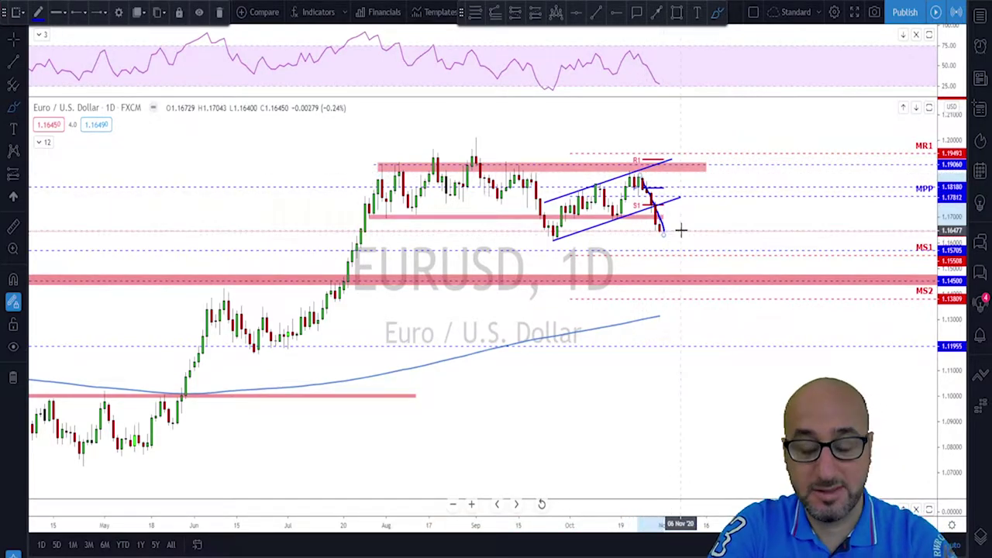
scroll(673, 233, "down", 2)
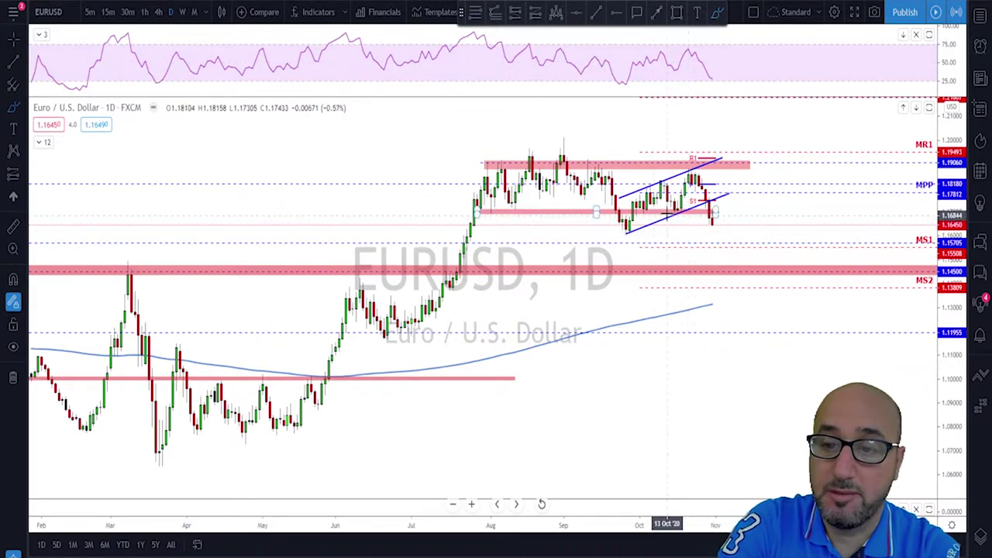
left_click_drag(670, 214, 692, 218)
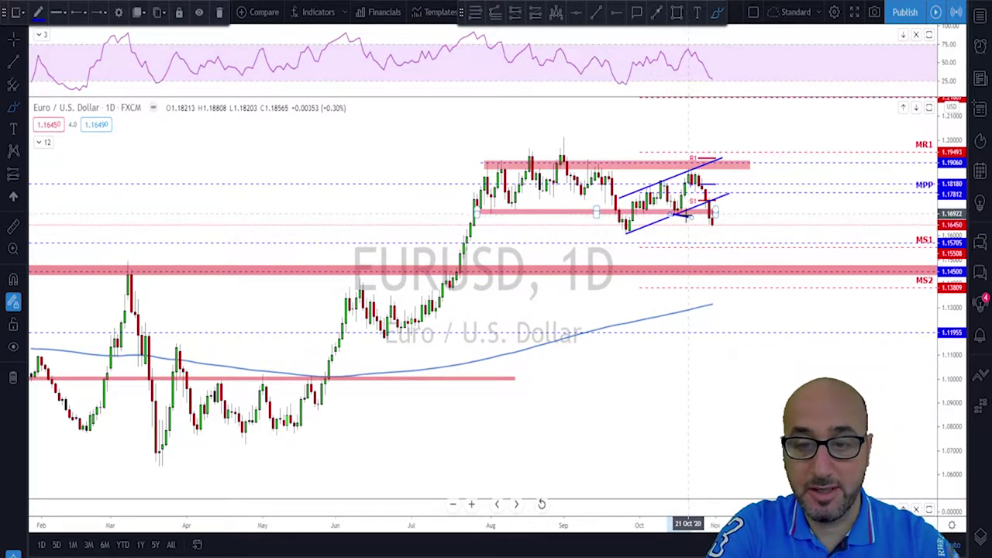
key("ctrl+z")
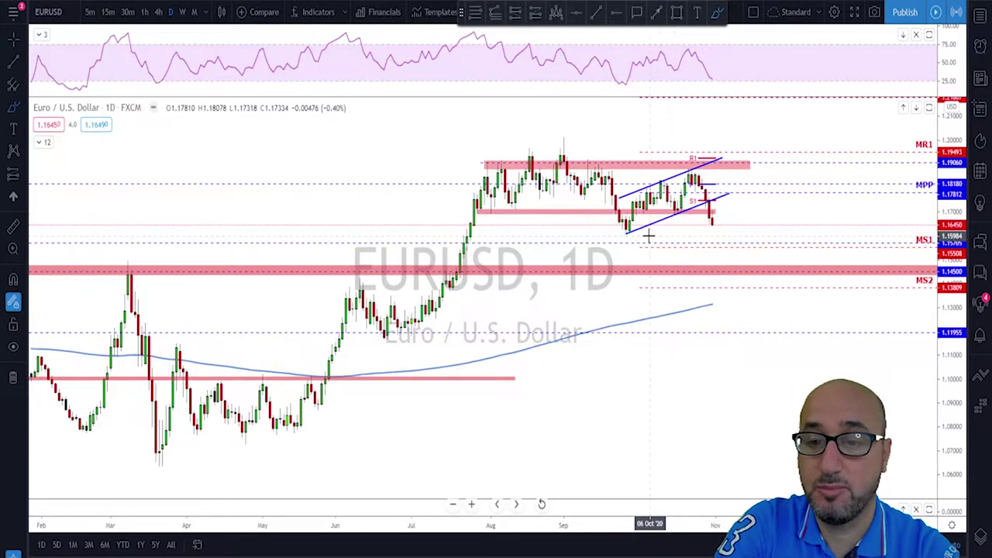
Circle the late-September low at the start of the rising channel with the Brush, and remove the circle
scroll(640, 239, "up", 1)
left_click_drag(605, 222, 604, 223)
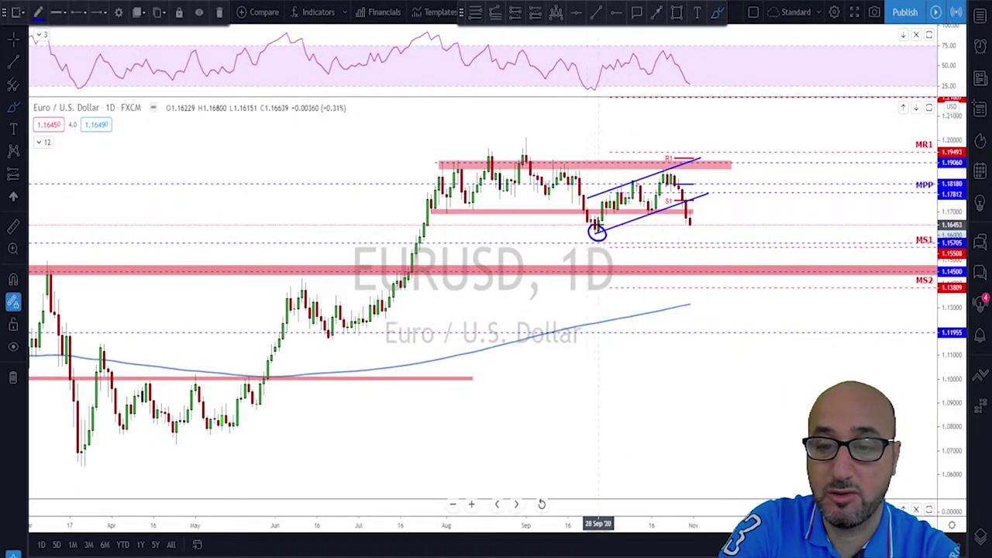
left_click(622, 245)
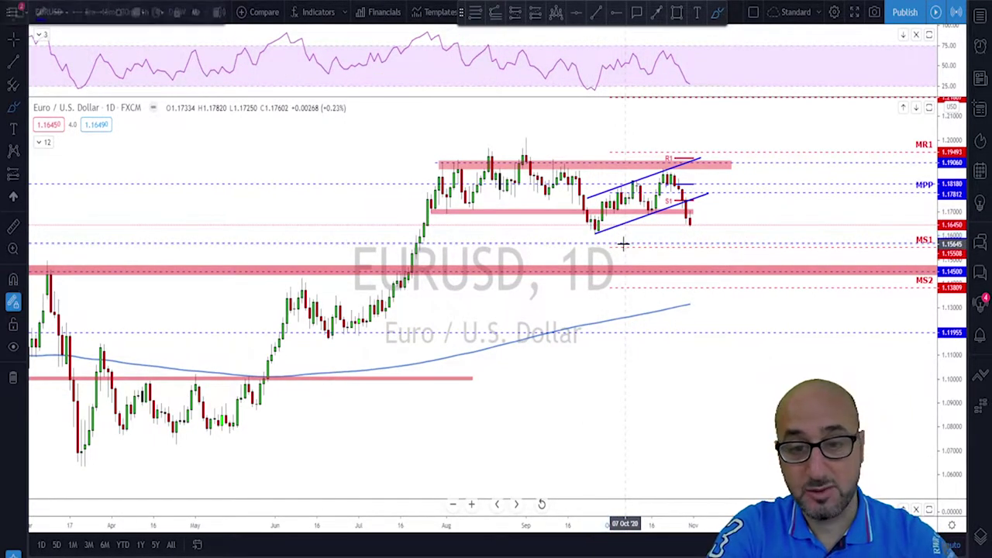
scroll(628, 243, "down", 1)
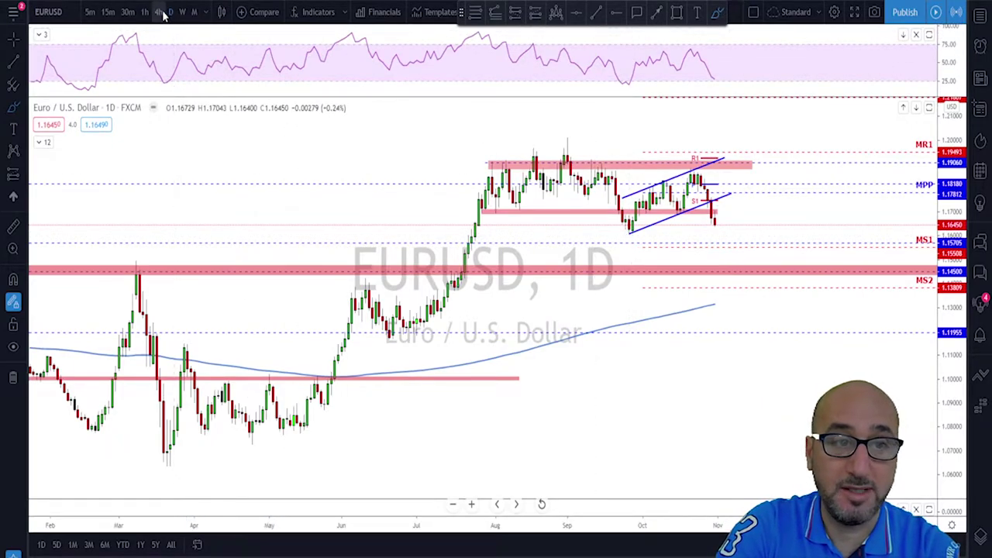
Switch the EURUSD chart to the 4-hour timeframe
left_click(161, 12)
scroll(742, 132, "down", 4)
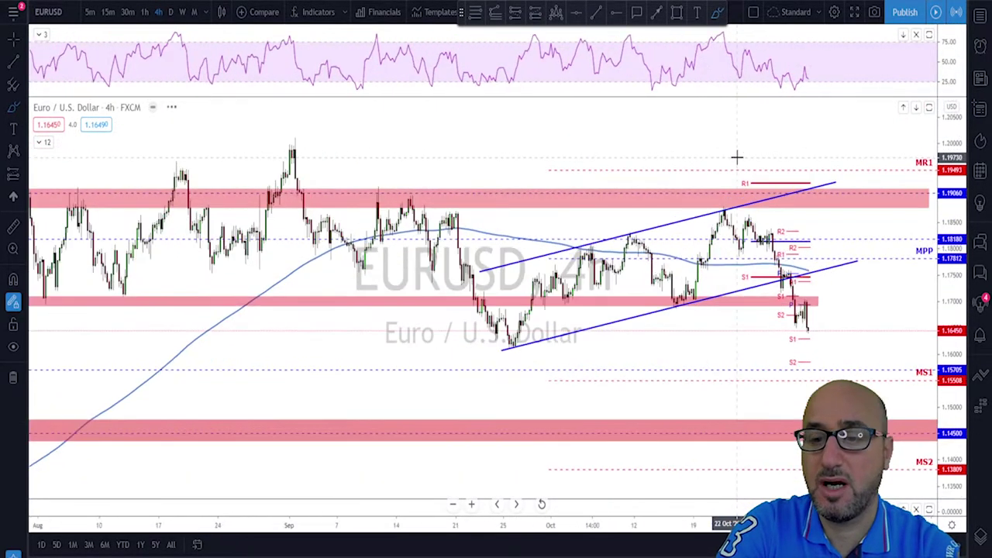
scroll(737, 158, "up", 1)
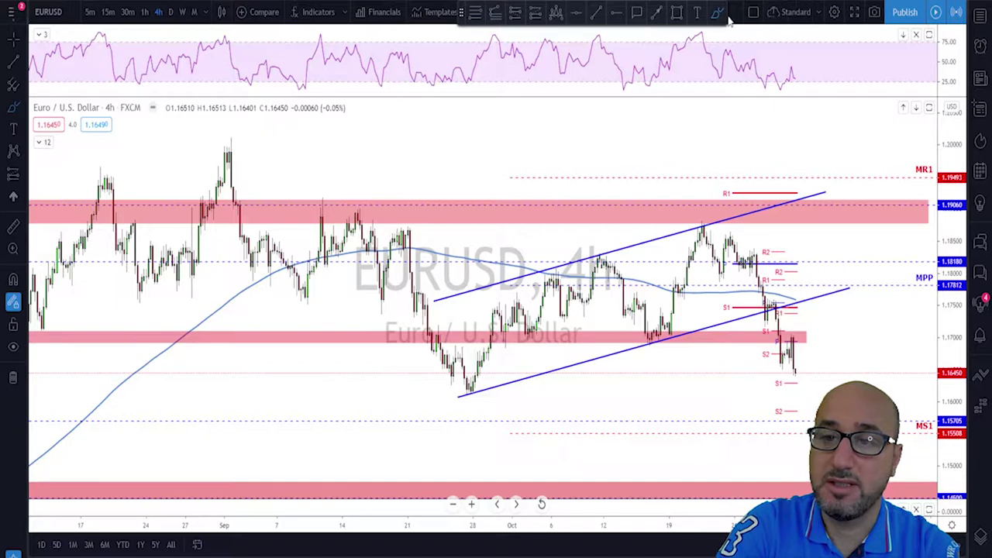
Sketch the move from the September high to the latest price and a projected fall to the 1.14500 zone, erasing both sketches
mouse_move(226, 143)
left_mouse_down()
mouse_move(310, 317)
mouse_move(358, 222)
mouse_move(472, 401)
mouse_move(535, 333)
mouse_move(632, 257)
mouse_move(729, 247)
mouse_move(797, 373)
left_mouse_up()
key("Delete")
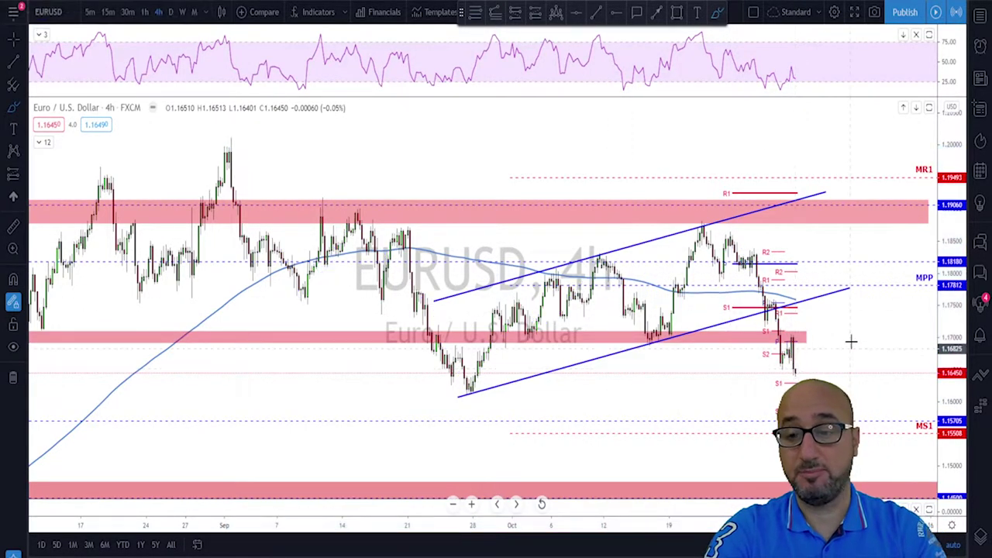
scroll(821, 342, "down", 4)
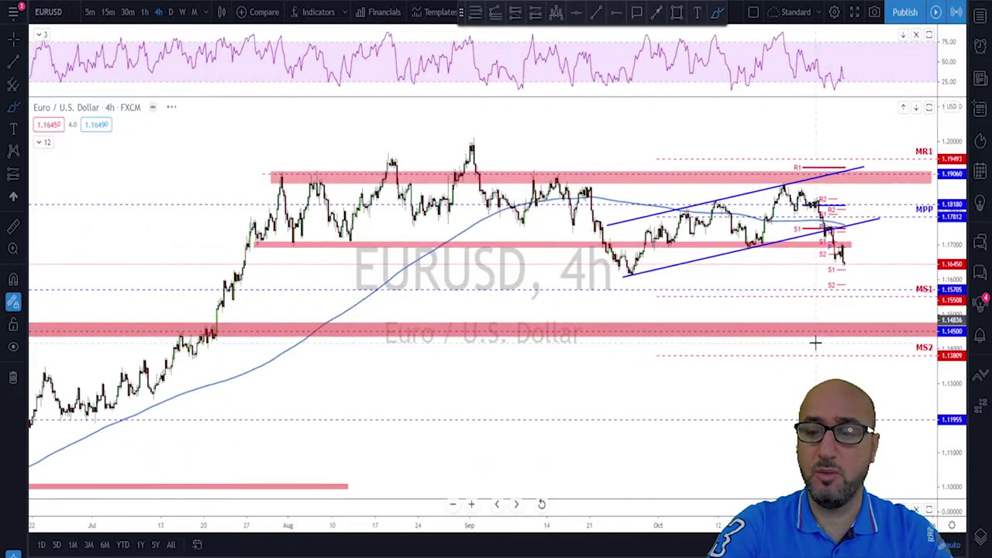
scroll(820, 305, "down", 1)
scroll(822, 302, "up", 1)
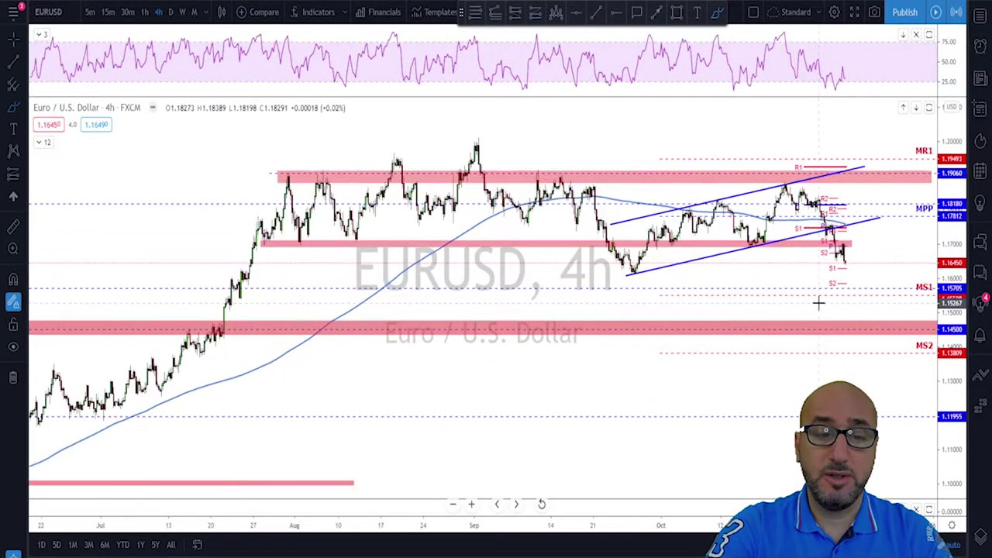
left_click_drag(844, 264, 853, 271)
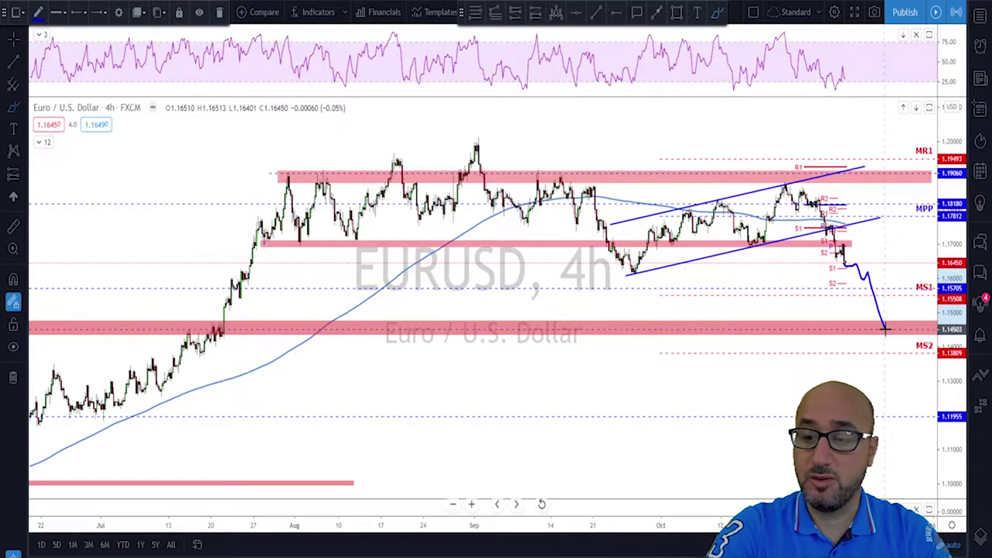
mouse_move(884, 319)
left_mouse_down()
mouse_move(895, 332)
mouse_move(906, 326)
left_mouse_up()
key("ctrl+z")
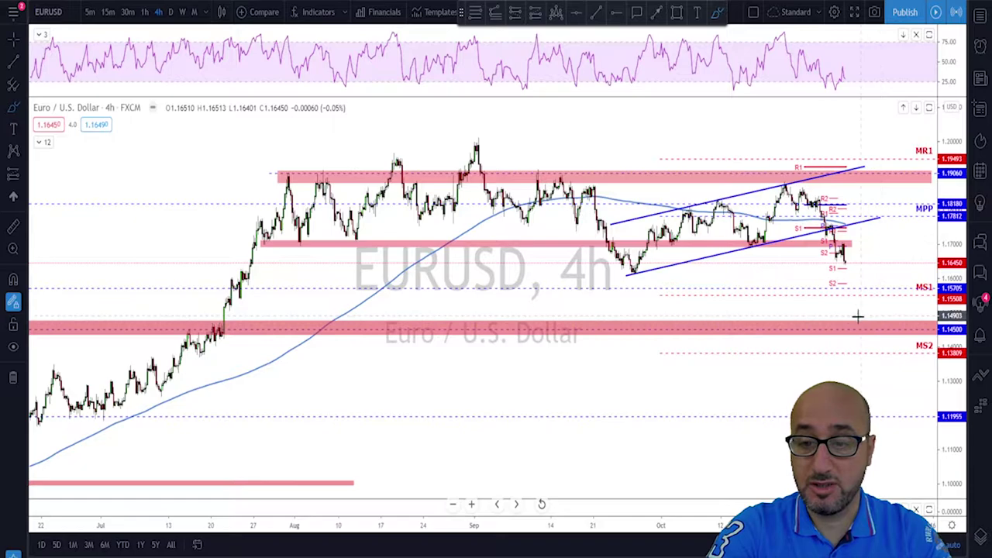
Draw a thin support rectangle at the late-September low, about 1.1614 to 1.1626, from 24 Sep '20 to beyond the latest candle
scroll(793, 325, "up", 3)
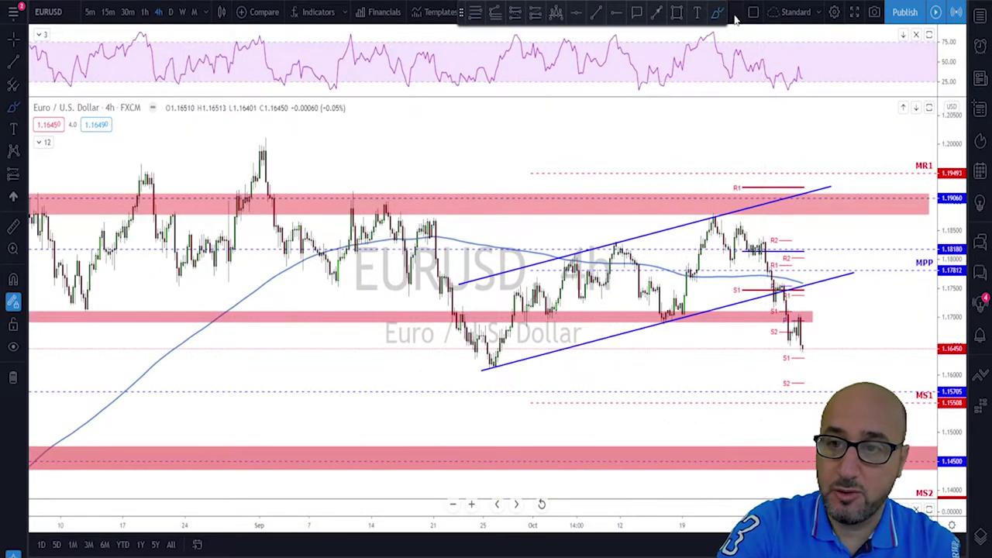
left_click(675, 12)
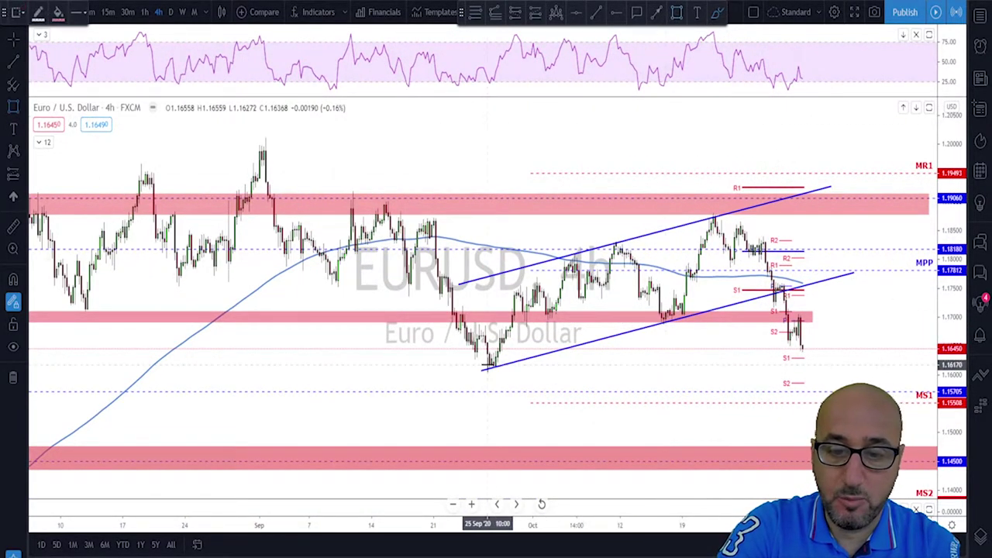
mouse_move(479, 361)
left_mouse_down()
mouse_move(540, 375)
mouse_move(897, 365)
left_mouse_up()
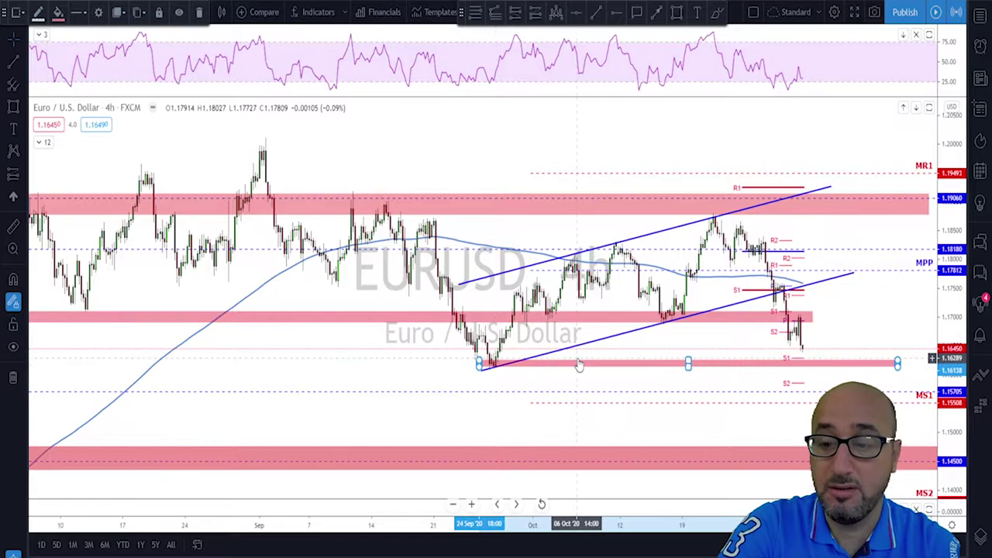
Start an arrow from the latest price down to the 1.14500 zone, and cancel it
scroll(543, 372, "down", 2)
scroll(597, 371, "up", 2)
scroll(659, 375, "down", 1)
scroll(686, 370, "down", 2)
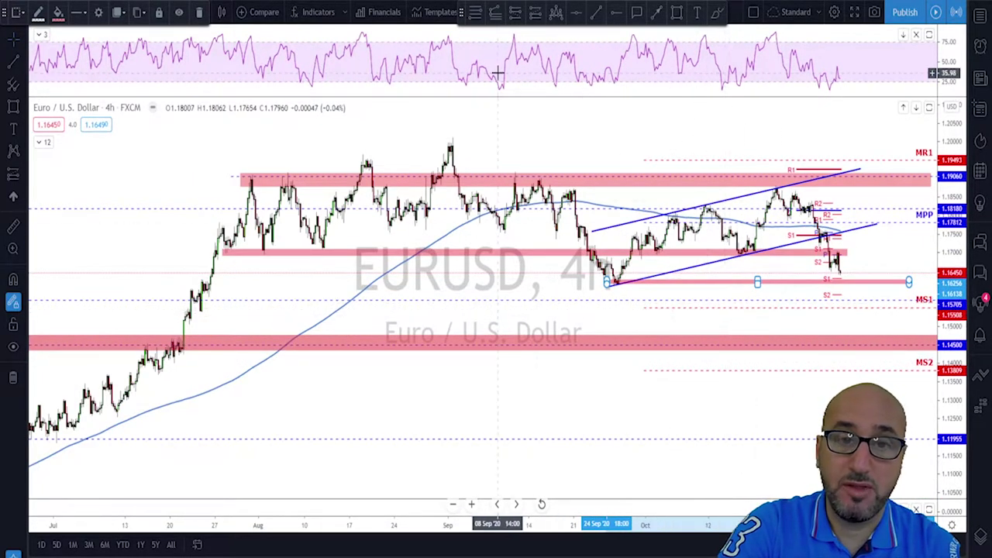
left_click(658, 13)
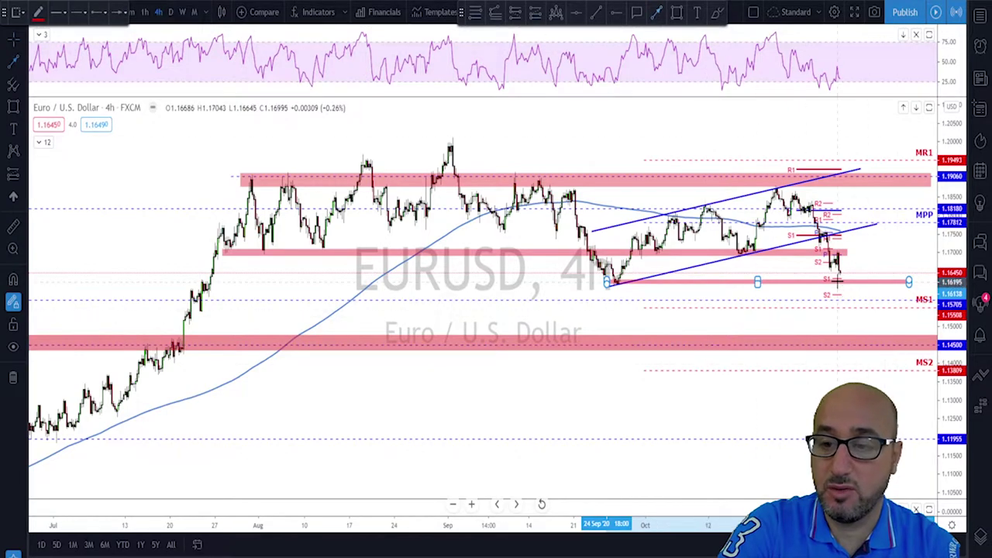
left_click(843, 273)
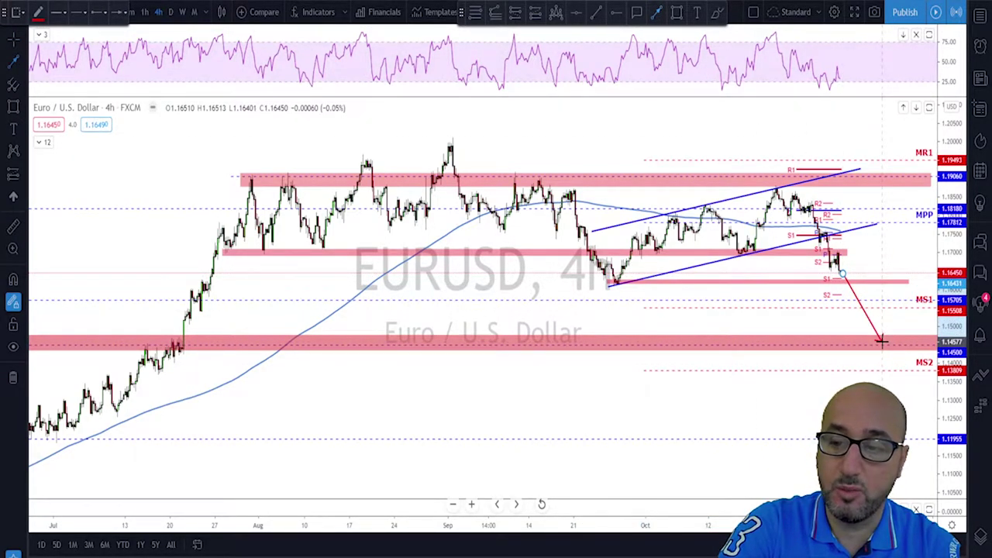
key("Escape")
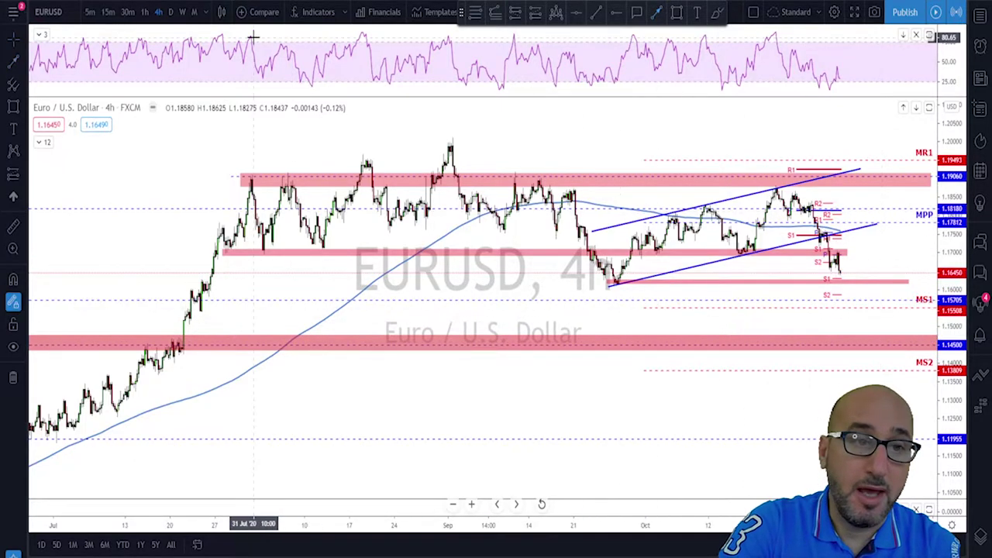
Switch to the daily timeframe and circle the March 2020 peak at the 1.14500 zone with the Brush, deleting the circle
left_click(171, 11)
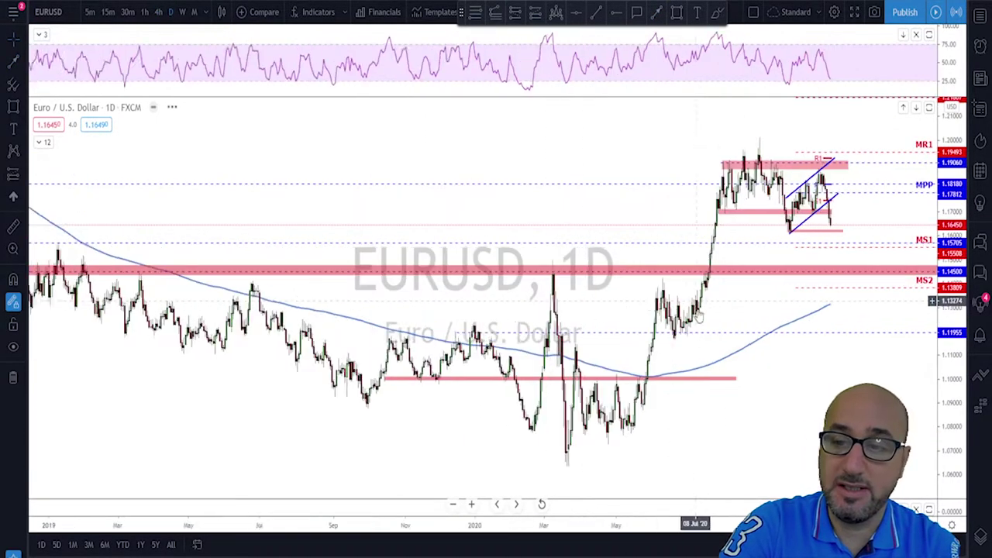
scroll(698, 320, "up", 4)
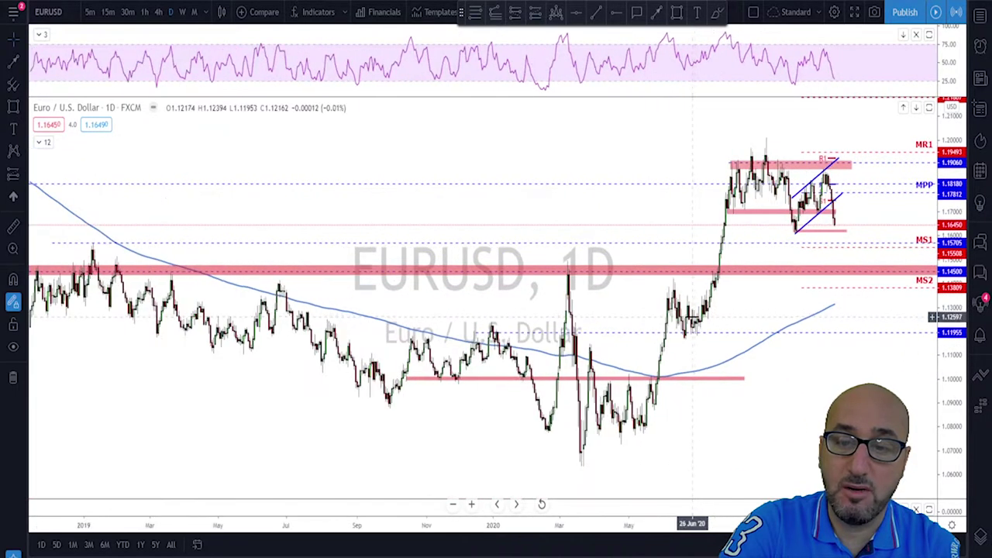
scroll(673, 311, "down", 3)
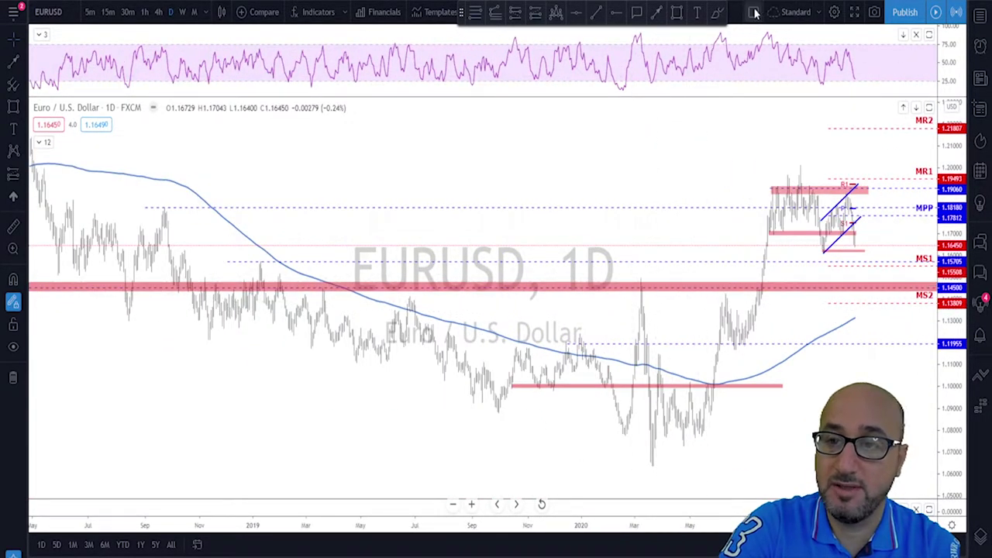
left_click(718, 11)
mouse_move(639, 281)
left_mouse_down()
mouse_move(632, 311)
mouse_move(638, 278)
left_mouse_up()
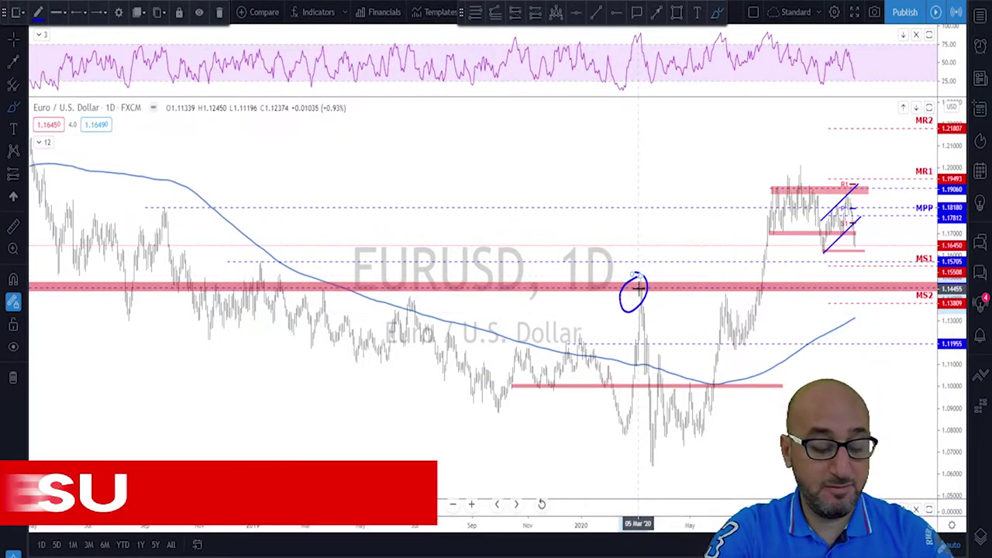
key("Delete")
Sketch a projected drop to the 1.14500 zone and a rebound from it with the Brush, and delete the sketch
scroll(822, 277, "up", 4)
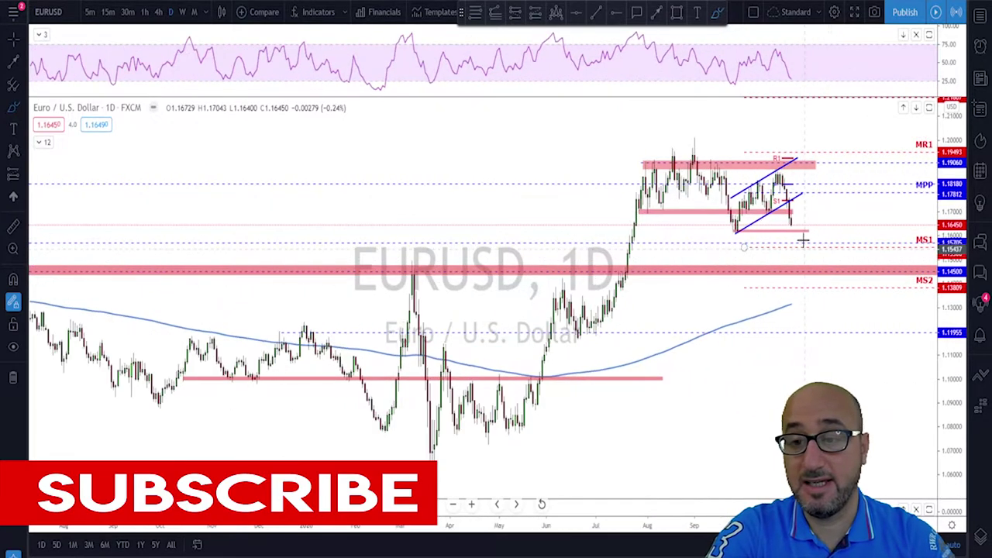
mouse_move(791, 220)
left_mouse_down()
mouse_move(814, 266)
mouse_move(829, 224)
left_mouse_up()
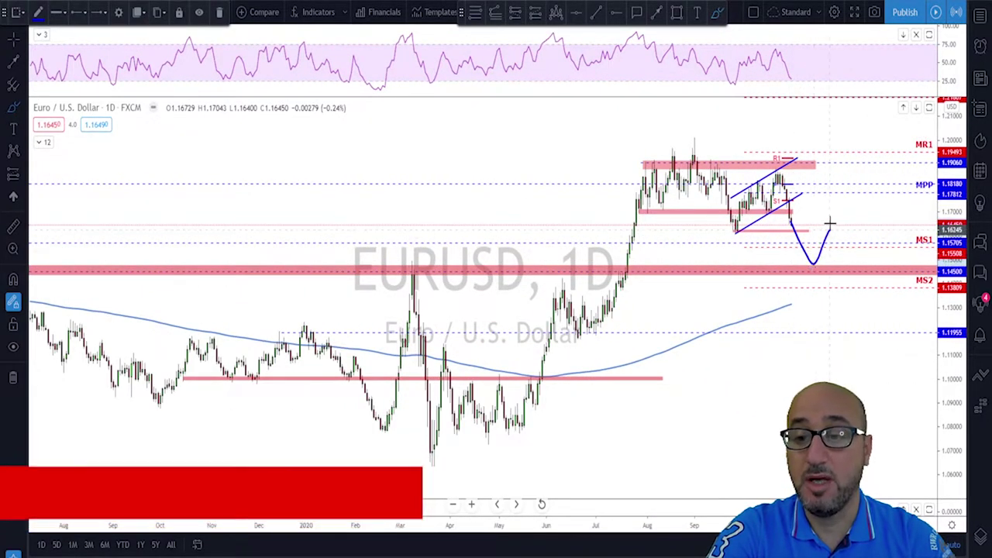
key("Delete")
scroll(830, 250, "down", 1)
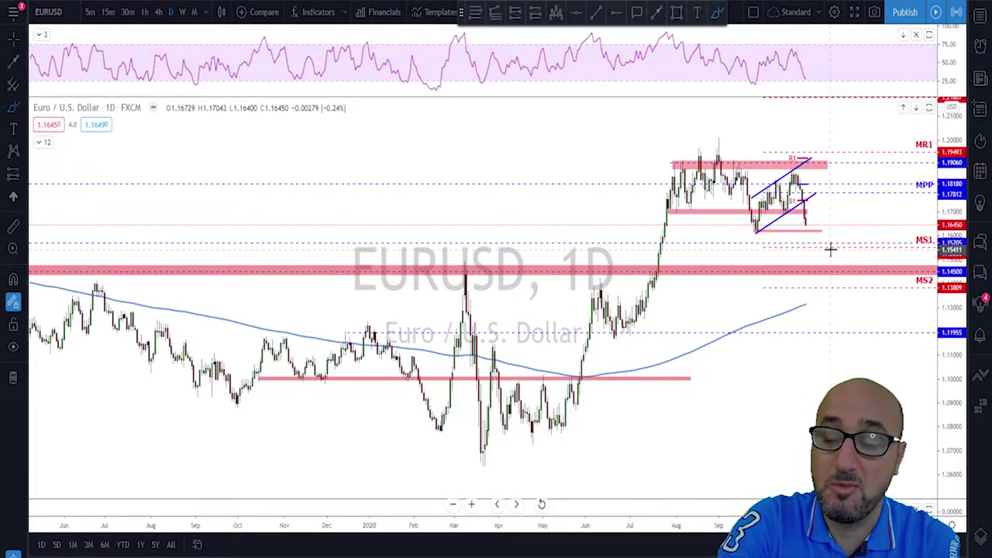
Return the EURUSD chart to the 4-hour timeframe and fit the channel and support zones in view
left_click(158, 11)
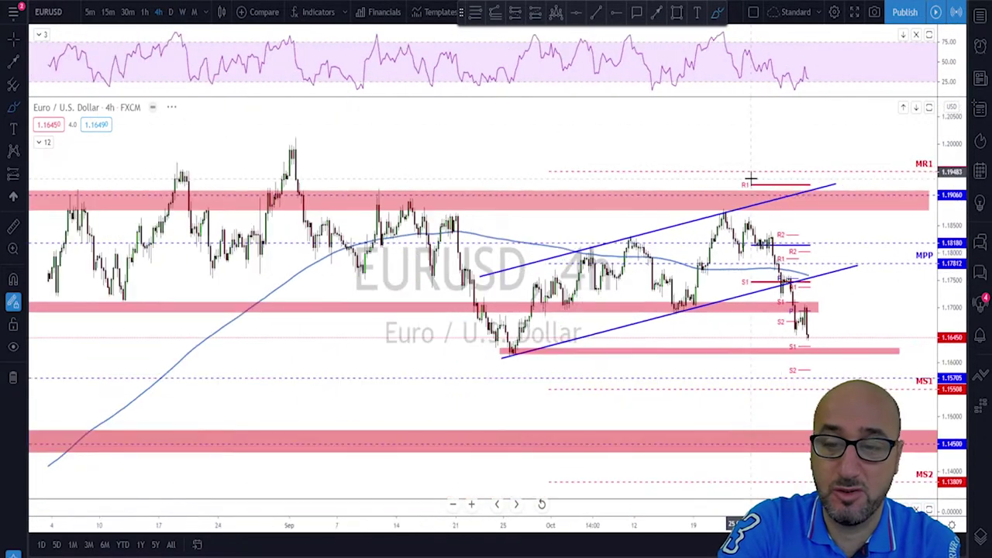
scroll(691, 235, "up", 1)
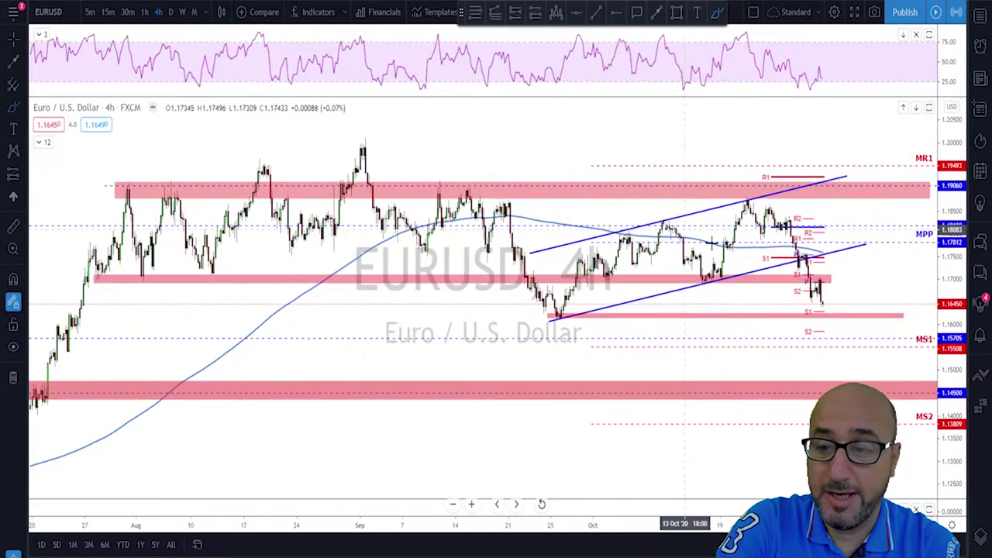
Draw red arrows from the latest EURUSD price down to about 1.15716, up to about 1.16439, and down to the 1.14500 zone
scroll(877, 292, "down", 3)
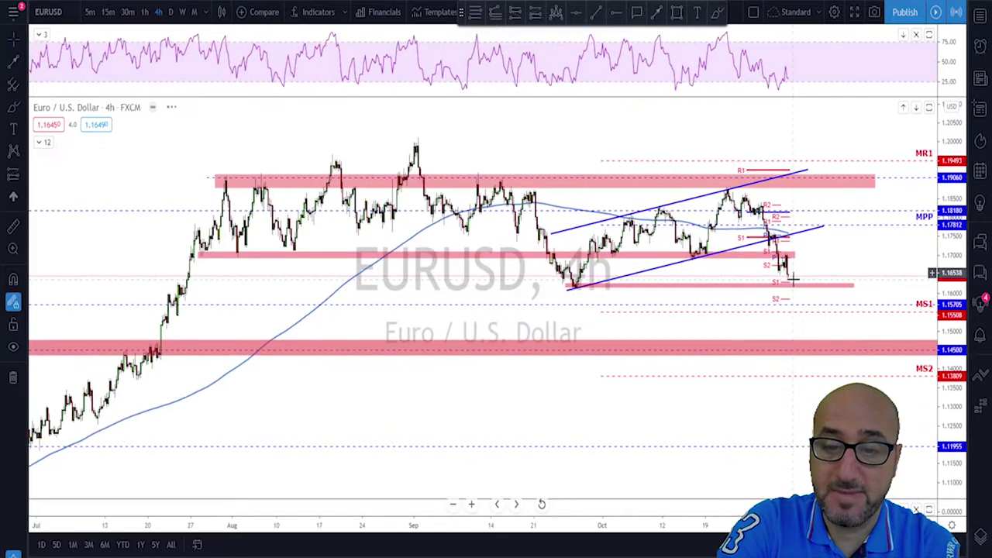
left_click(665, 12)
left_click(784, 267)
left_click(801, 302)
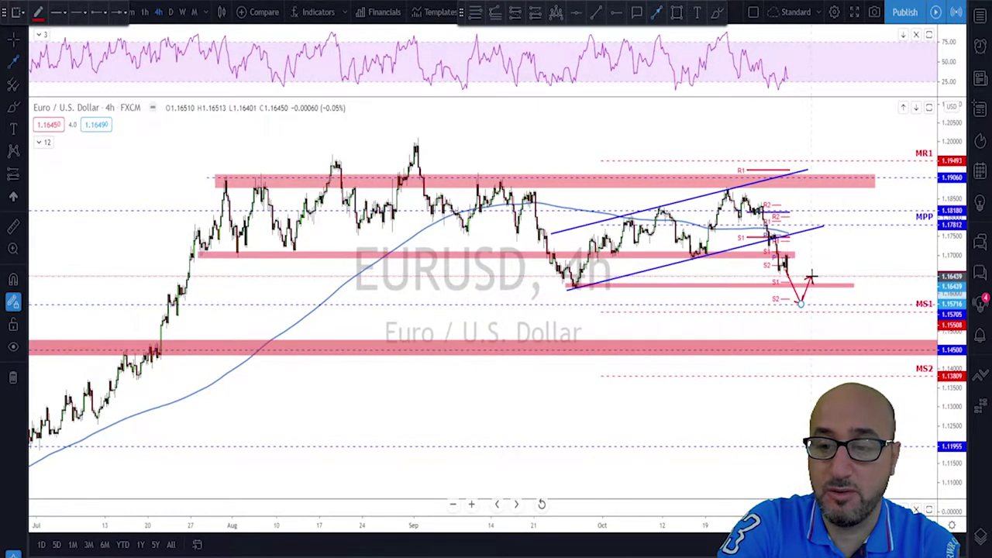
left_click(811, 277)
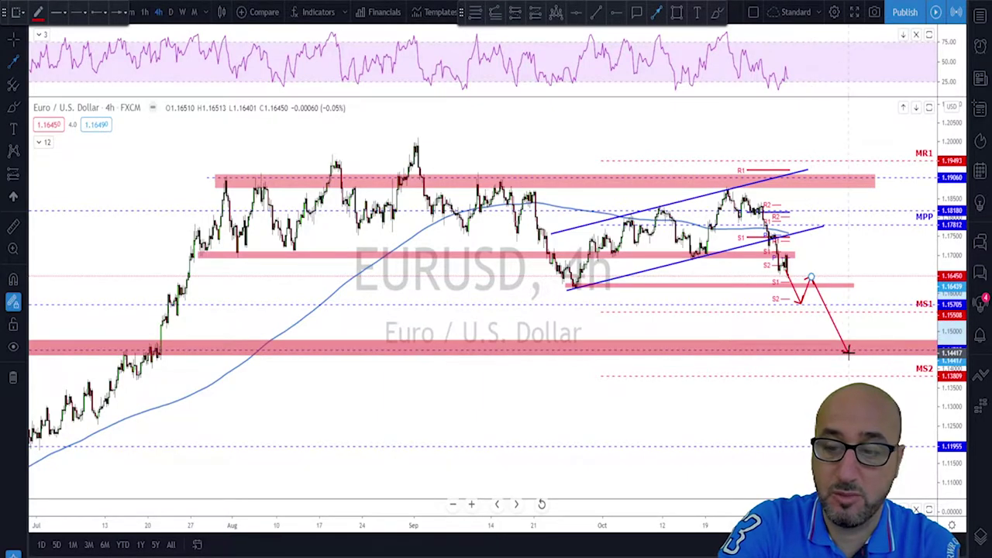
left_click(849, 354)
scroll(853, 336, "down", 5)
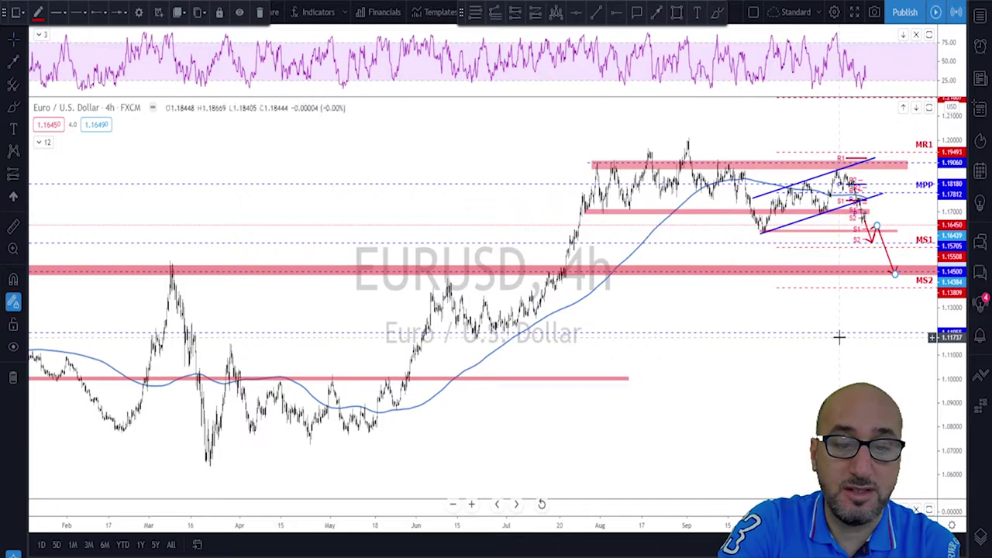
scroll(835, 338, "up", 5)
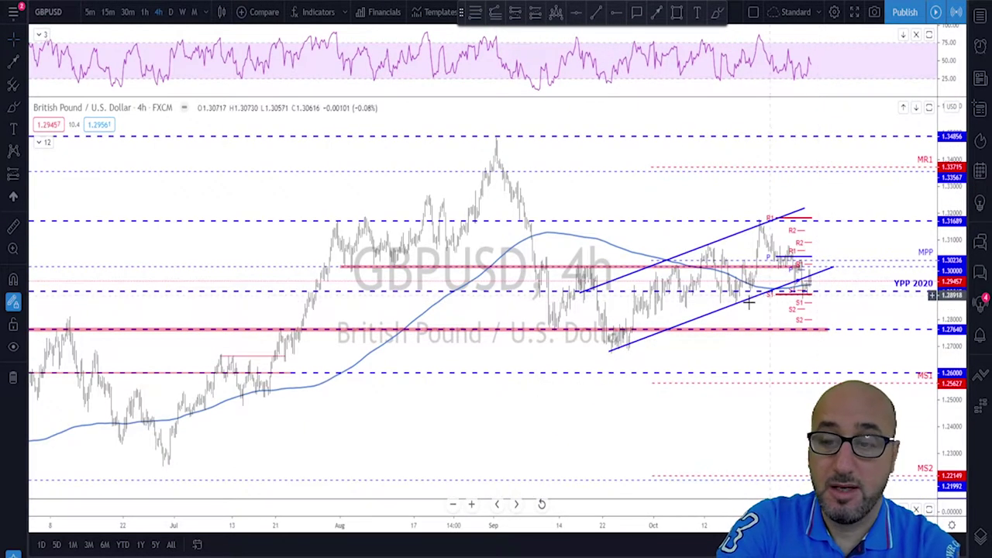
Trace the September drop and channel swings on the daily GBPUSD chart with the Brush, delete the trace, and return to the 4-hour timeframe
scroll(819, 303, "up", 3)
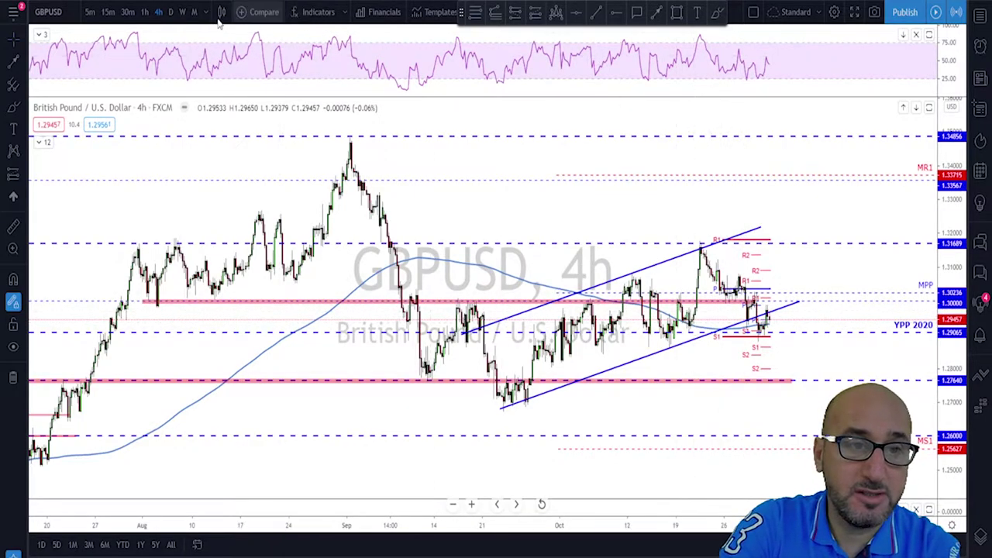
left_click(171, 12)
scroll(640, 290, "up", 2)
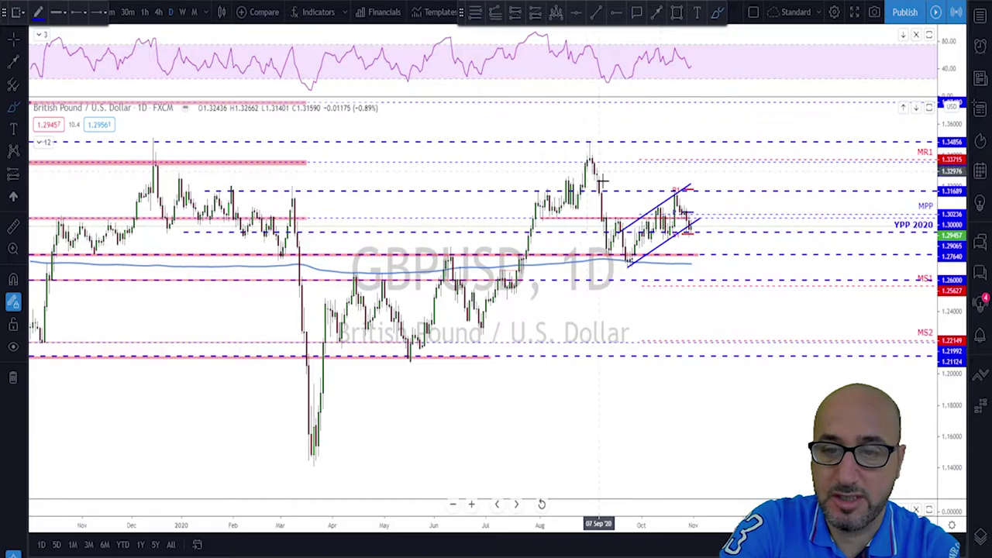
left_click(589, 155)
left_click(629, 268)
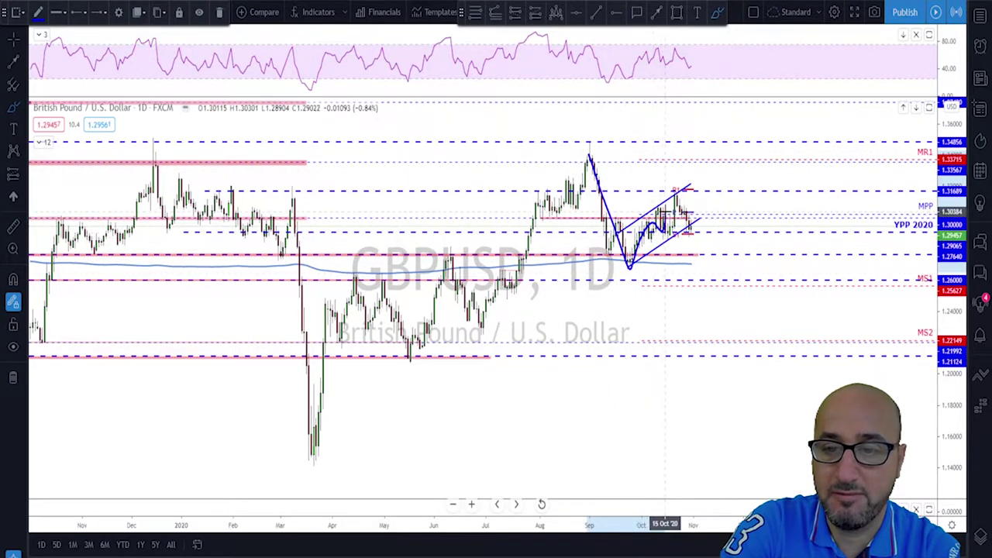
left_click(681, 195)
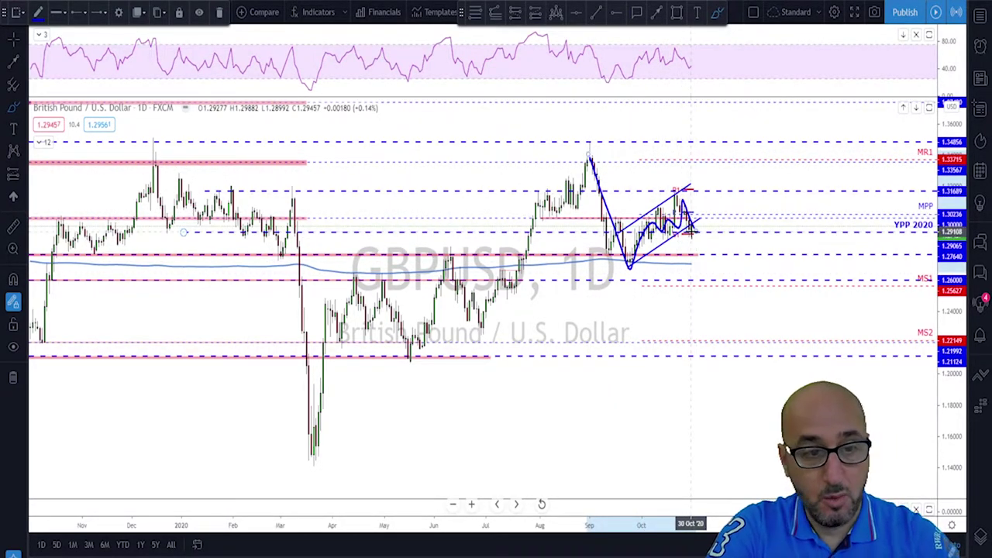
key("Delete")
type("240")
key("Return")
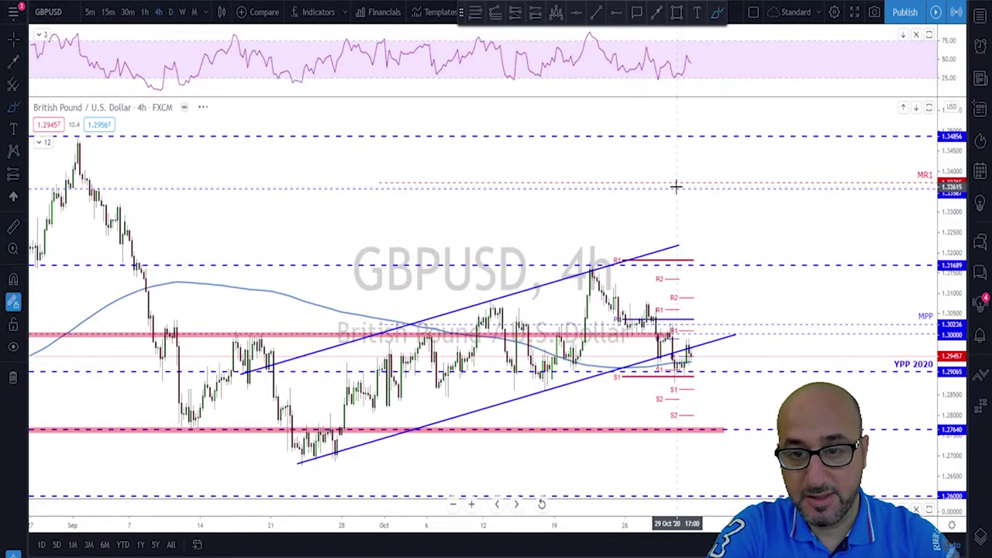
Switch to the daily timeframe, circle the October high and the earlier 2020 peaks at the 1.31689 level with the Brush, and undo the circles
left_click(171, 12)
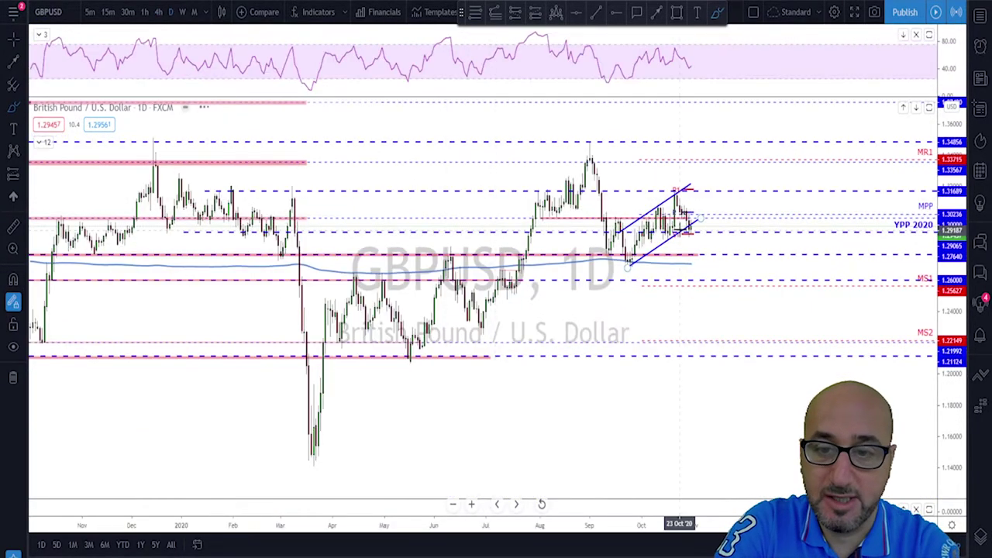
mouse_move(677, 184)
left_mouse_down()
mouse_move(676, 200)
mouse_move(674, 186)
left_mouse_up()
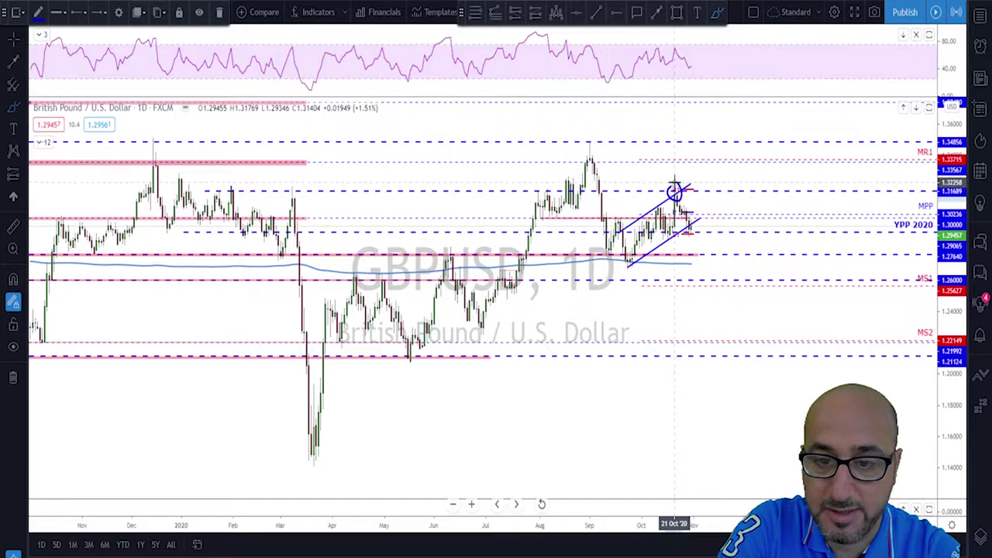
scroll(290, 197, "down", 2)
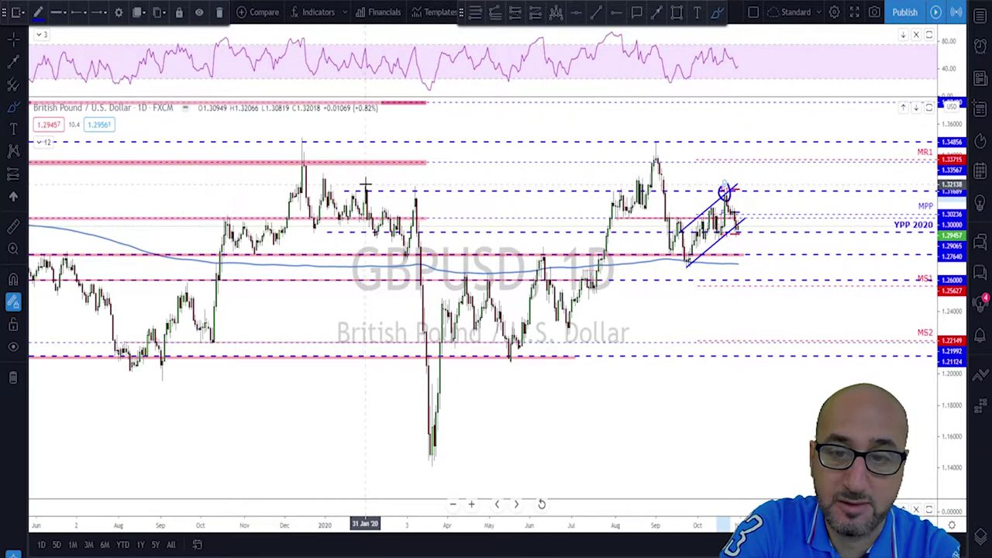
left_click_drag(363, 186, 418, 186)
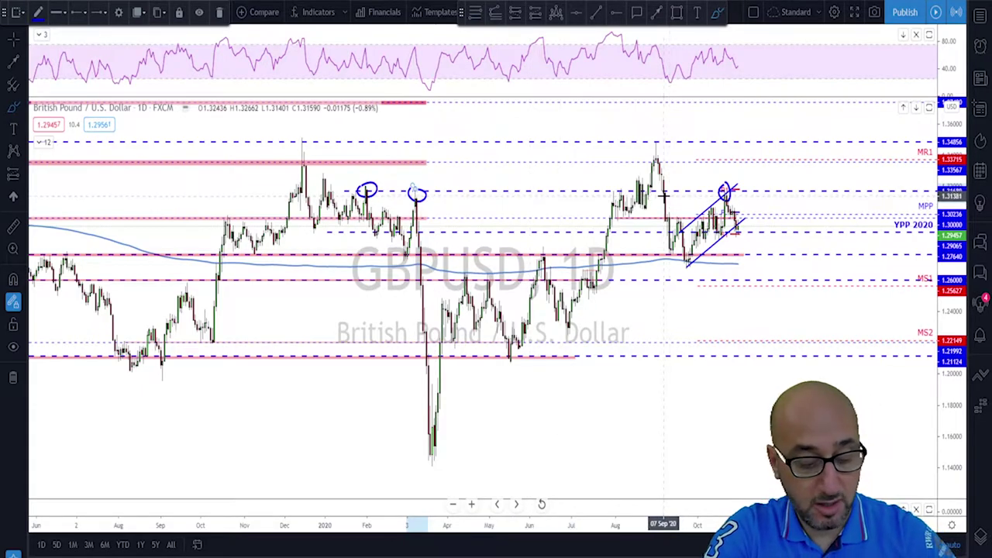
key("ctrl+z")
key("ctrl+z")
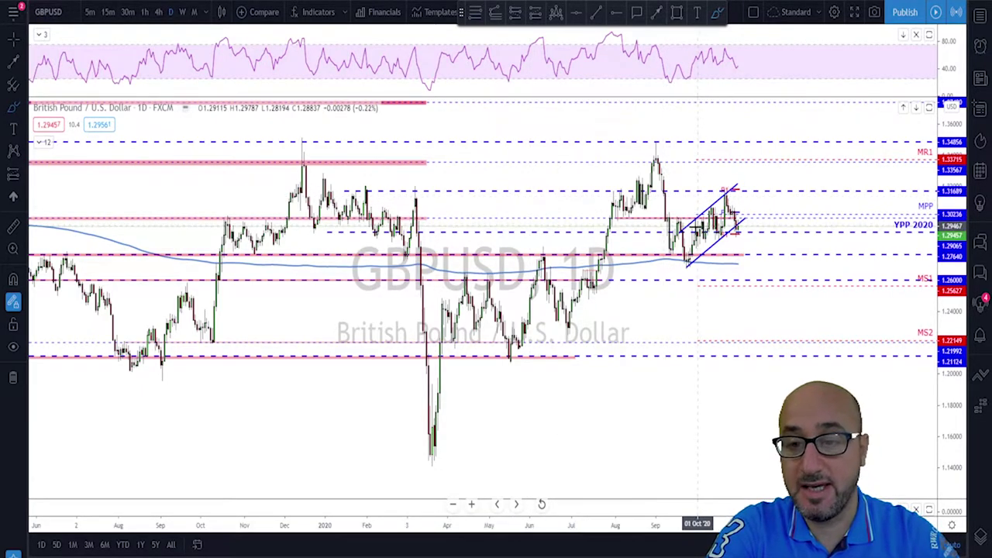
Trace the drop from the October high to the 1.29065 level with the Brush, and remove the trace
scroll(697, 232, "up", 5)
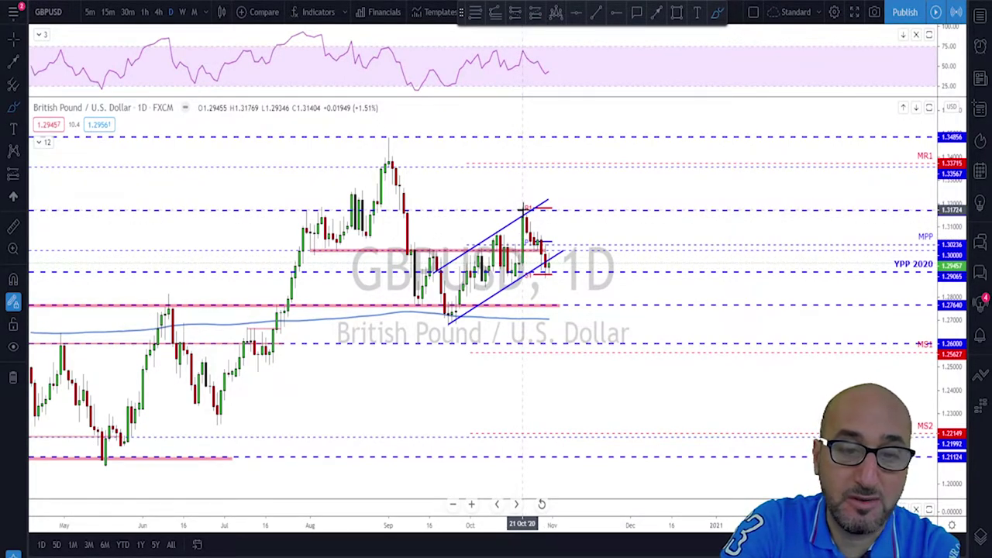
left_click_drag(522, 209, 552, 271)
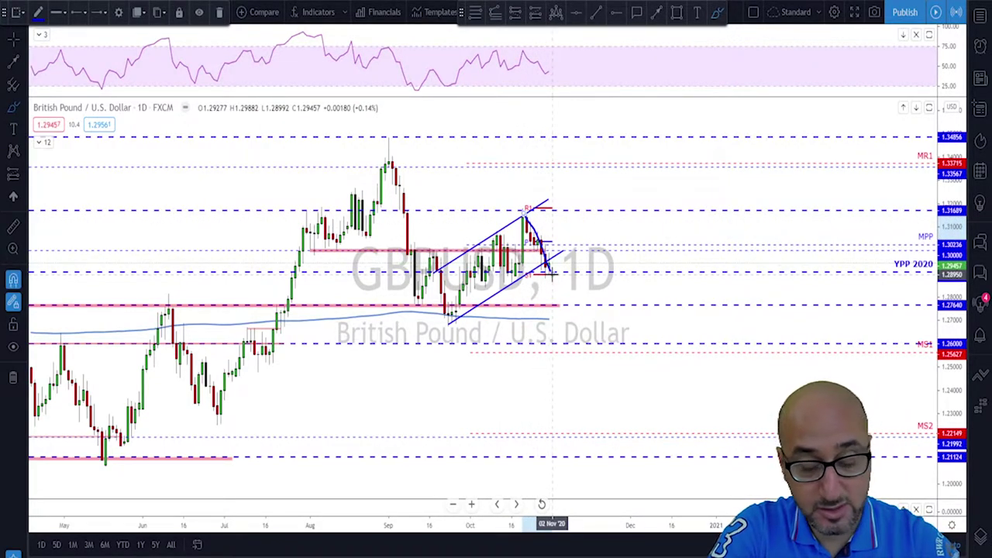
scroll(552, 271, "down", 4)
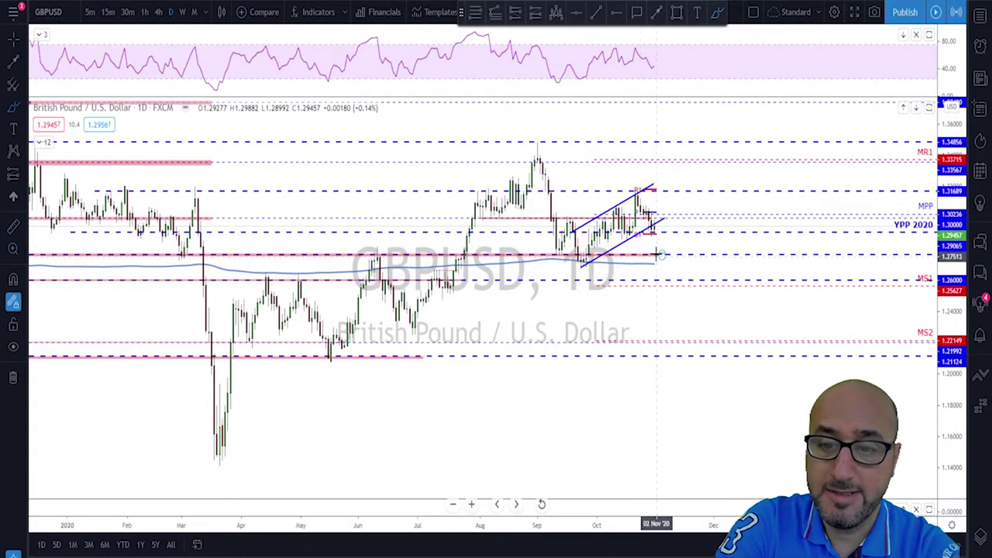
scroll(667, 239, "down", 1)
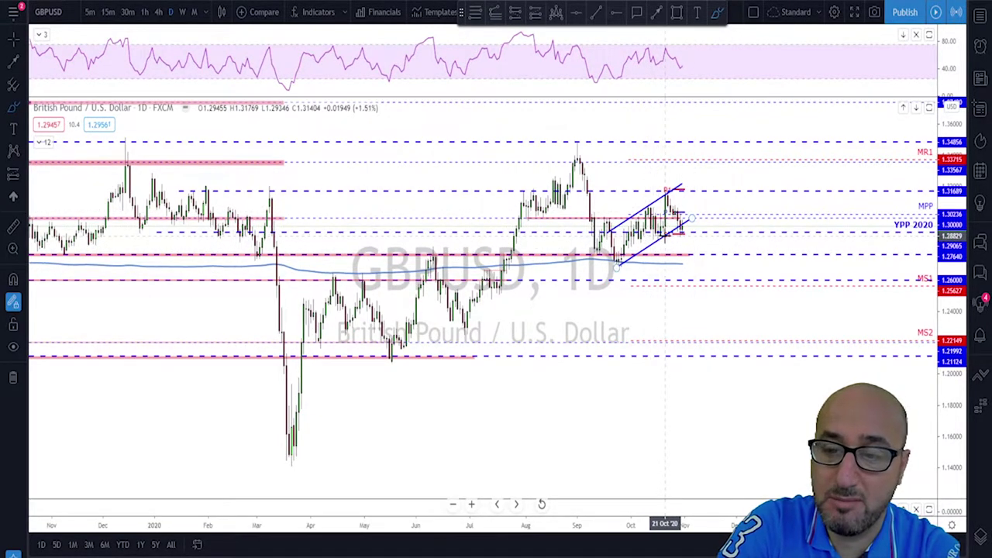
scroll(671, 224, "up", 1)
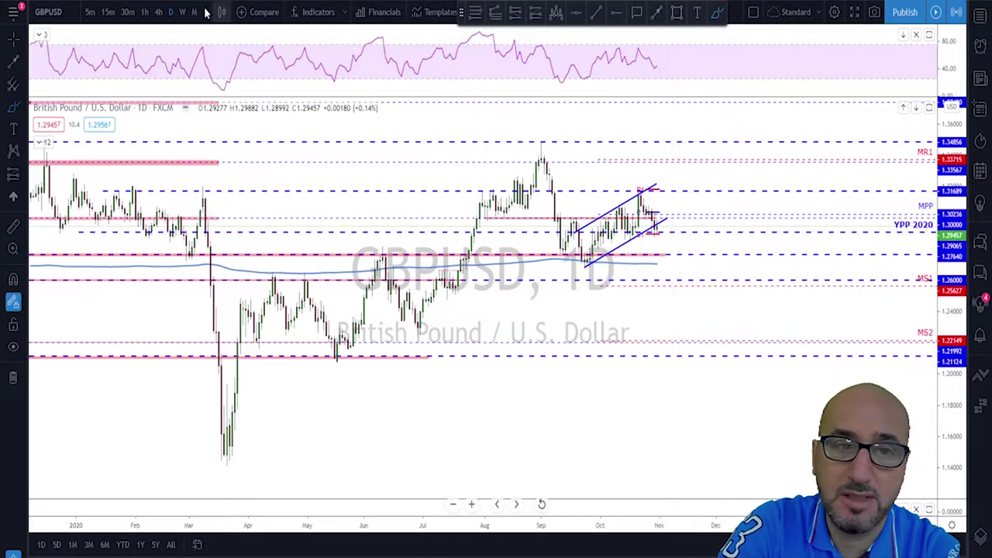
Switch GBPUSD to the 4-hour timeframe and draw a support rectangle from 12 October past the latest price, between about 1.2912 and 1.2869
left_click(158, 12)
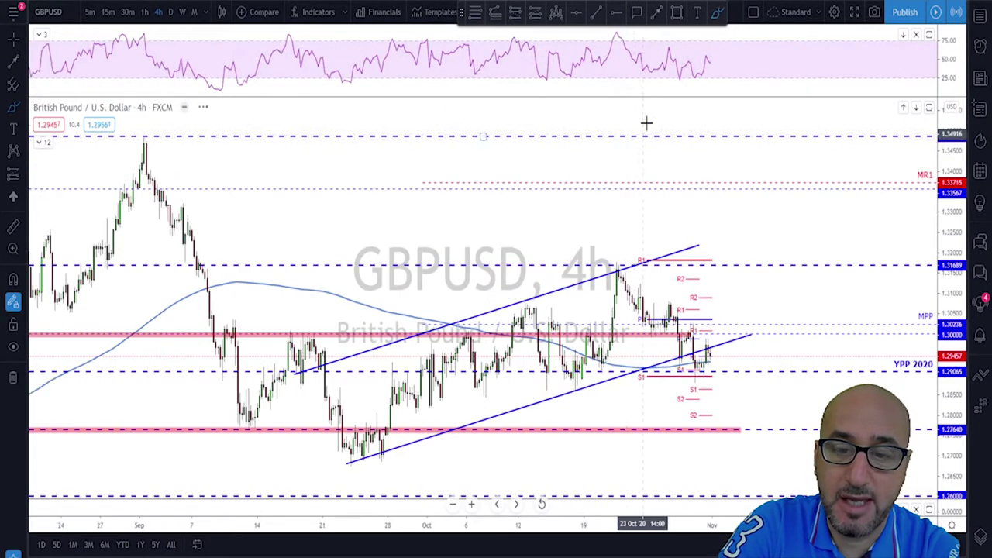
left_click(677, 12)
mouse_move(518, 370)
left_mouse_down()
mouse_move(662, 390)
mouse_move(788, 386)
left_mouse_up()
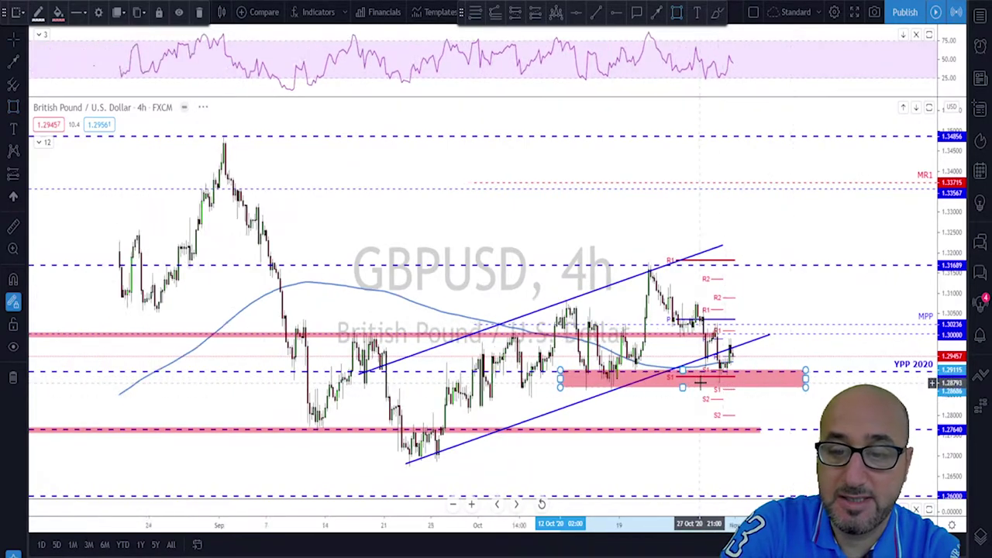
scroll(741, 392, "down", 1)
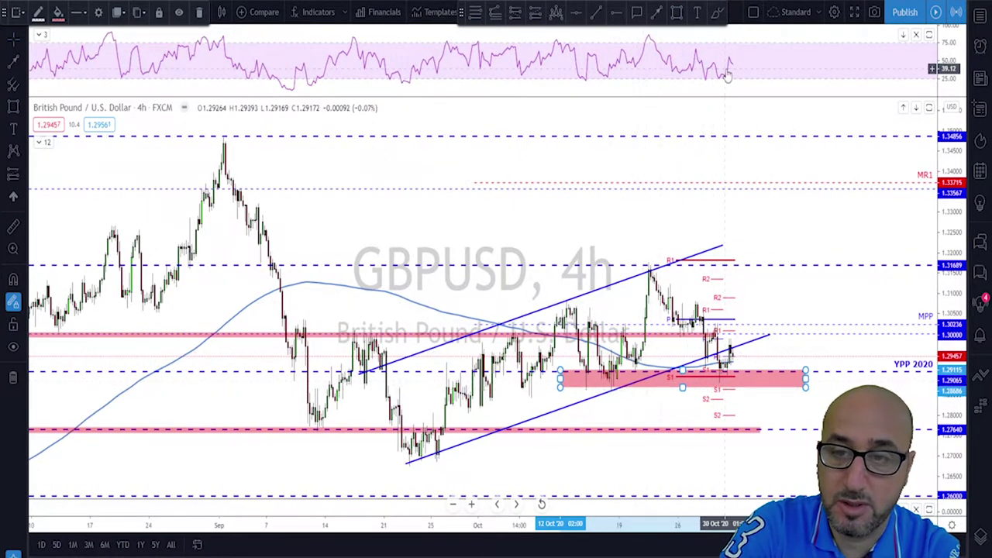
Sketch a projected break below the new support zone down to the 1.27640 level with the Brush, and undo it
left_click(762, 339)
left_click_drag(729, 358, 773, 427)
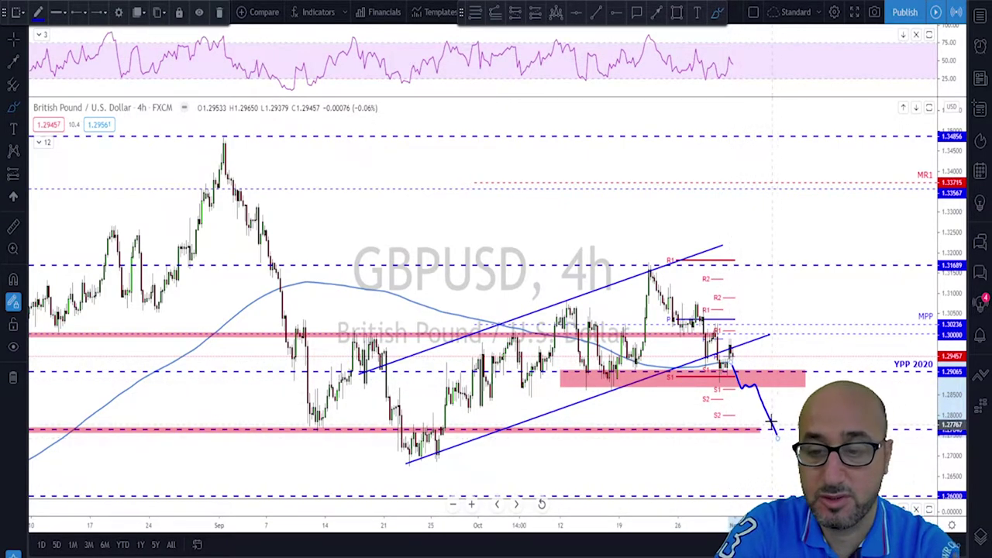
key("ctrl+z")
Sketch a dip into the support zone with a rebound above 1.30000, circling the projected touch point with the Brush
mouse_move(732, 356)
left_mouse_down()
mouse_move(742, 375)
mouse_move(759, 303)
left_mouse_up()
mouse_move(758, 382)
left_mouse_down()
mouse_move(730, 385)
mouse_move(756, 374)
left_mouse_up()
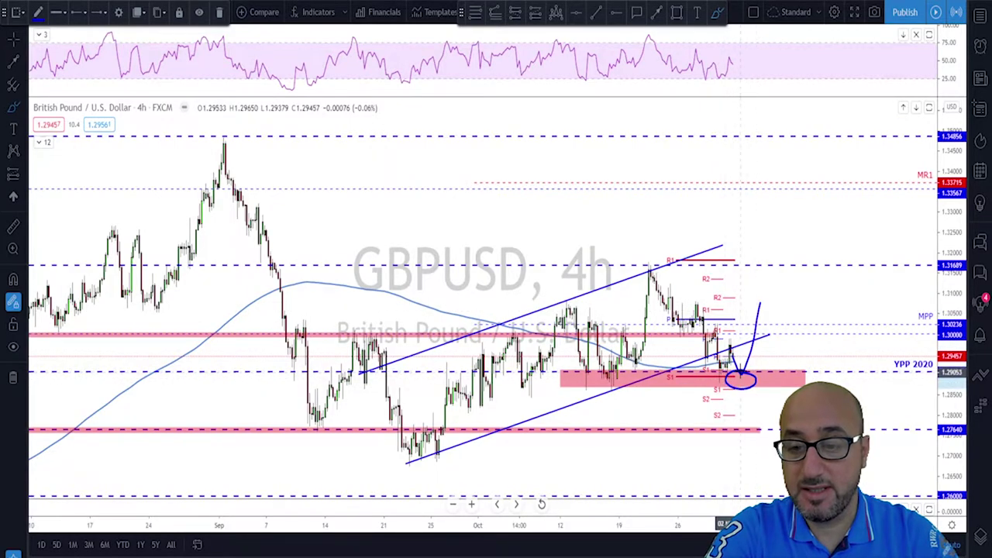
scroll(861, 380, "down", 3)
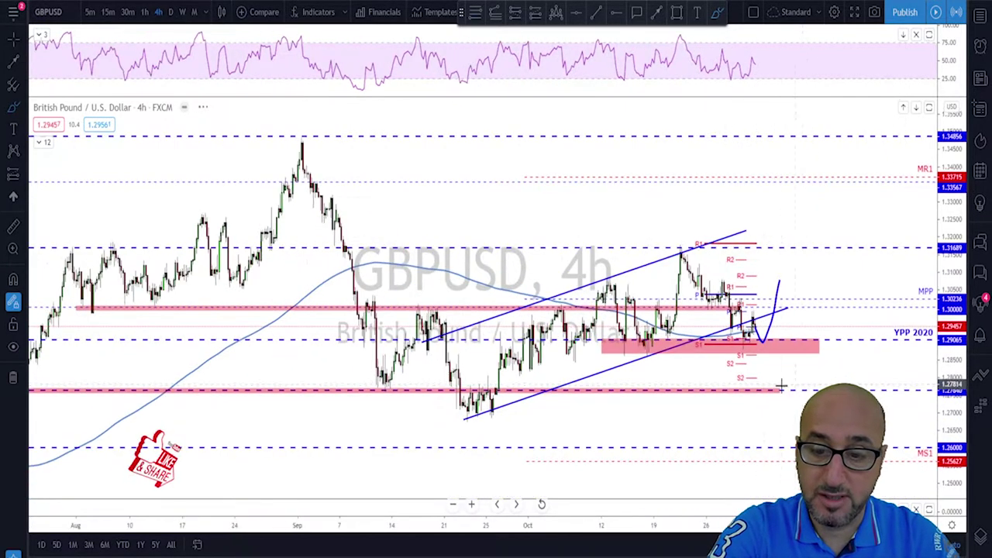
Circle the mid-October lows and the latest lows at the support zone with the Brush, and undo the circles
mouse_move(653, 335)
left_mouse_down()
mouse_move(626, 345)
mouse_move(643, 355)
mouse_move(660, 341)
left_mouse_up()
mouse_move(752, 335)
left_mouse_down()
mouse_move(756, 343)
mouse_move(749, 332)
left_mouse_up()
key("ctrl+z")
key("ctrl+z")
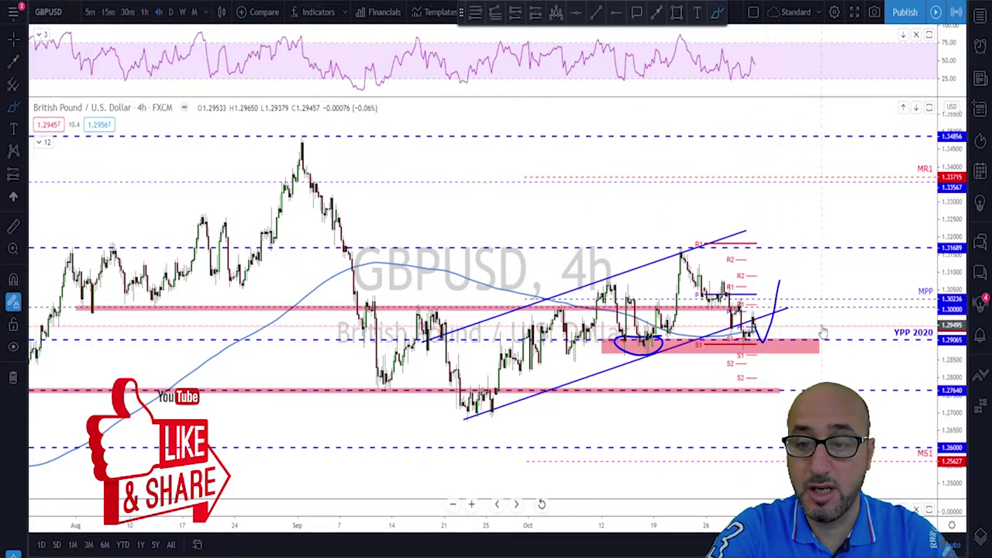
Clear the rebound sketch, mark the October high around the 1.31689 resistance with the Brush, and remove the mark
scroll(702, 269, "up", 1)
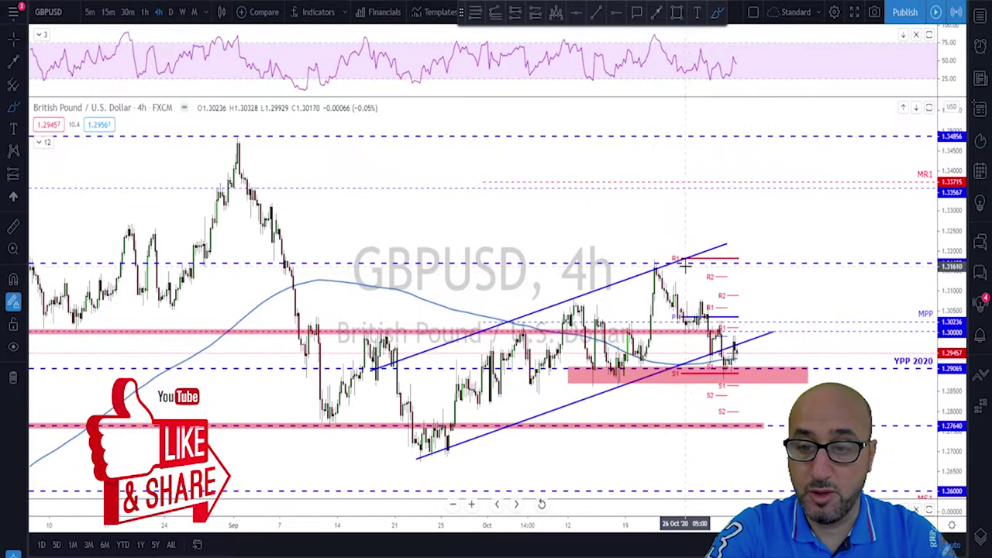
mouse_move(662, 257)
left_mouse_down()
mouse_move(754, 362)
mouse_move(762, 253)
left_mouse_up()
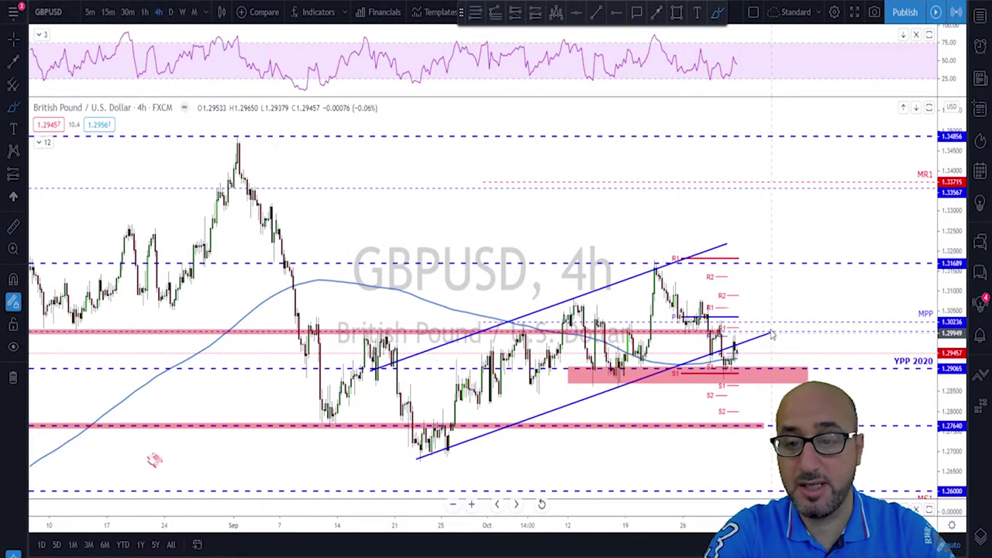
scroll(773, 341, "down", 5)
scroll(816, 290, "up", 5)
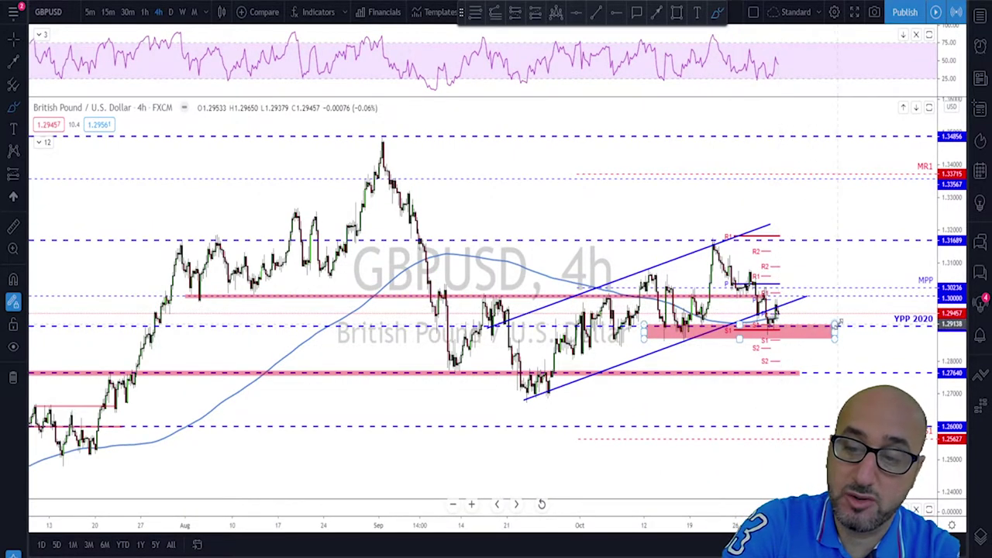
Expand the indicator list, hide the Traditional weekly and daily pivots, and collapse the list
left_click(837, 324)
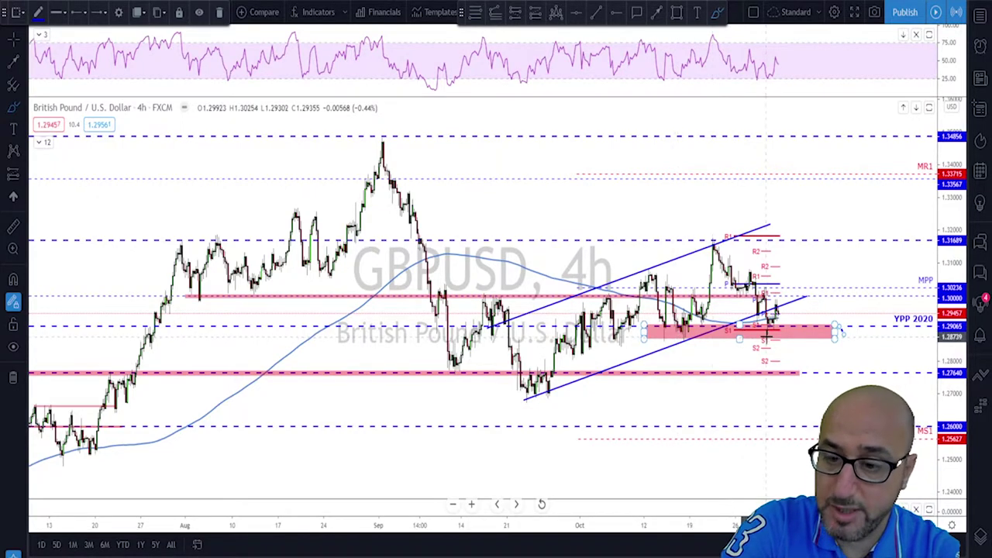
left_click(47, 144)
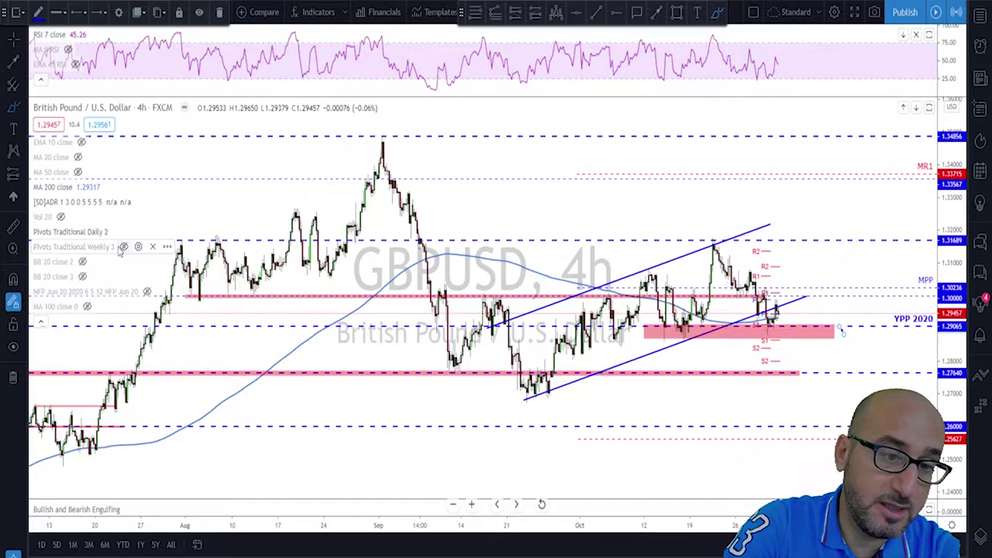
left_click(117, 232)
left_click(38, 83)
Sketch a break below the support zone, a retest, and a fall past 1.27640, undoing the sketch and the hiding of the daily pivots
scroll(718, 334, "down", 3)
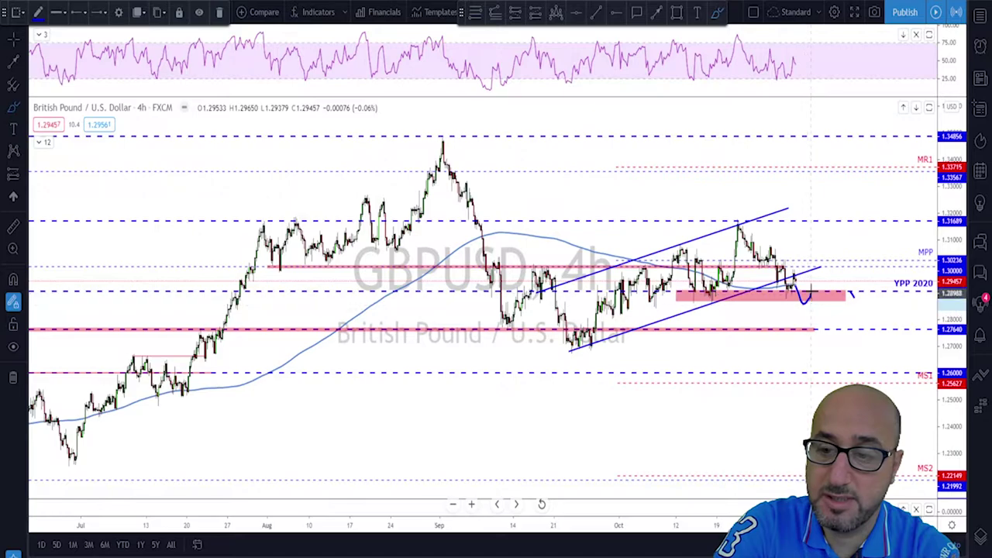
left_click_drag(810, 293, 835, 351)
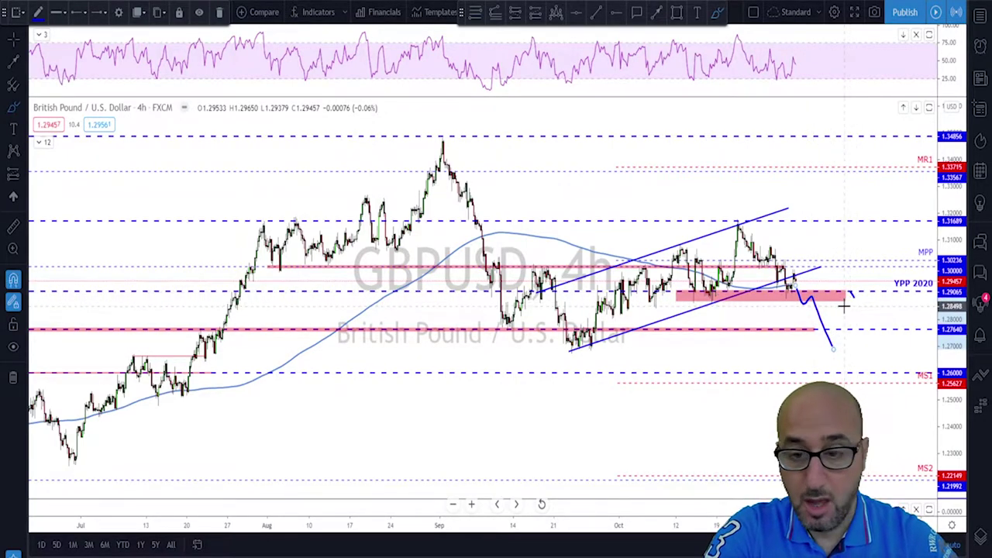
key("ctrl+z")
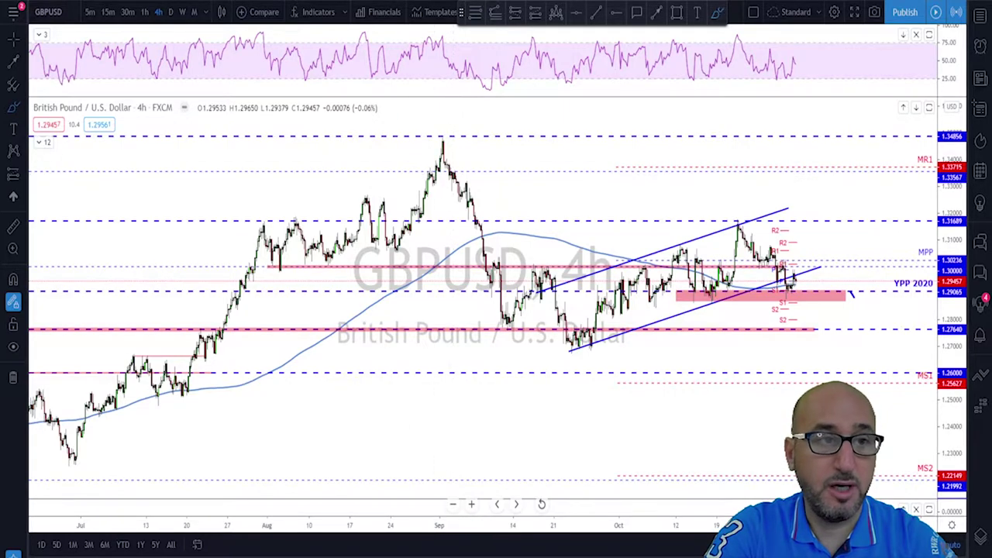
Hide the Traditional daily pivots in the indicator list and change GBPUSD to the daily timeframe
left_click(47, 143)
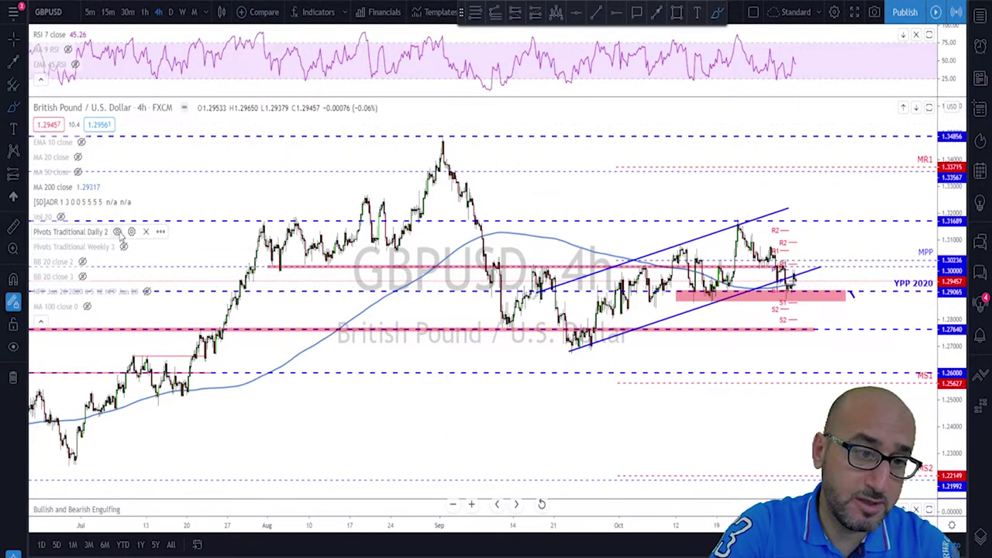
left_click(172, 11)
Sketch the swings inside the GBPUSD rising channel and a break below support toward MS1 with the Brush, and undo the sketch
scroll(731, 337, "up", 6)
left_click_drag(629, 264, 632, 259)
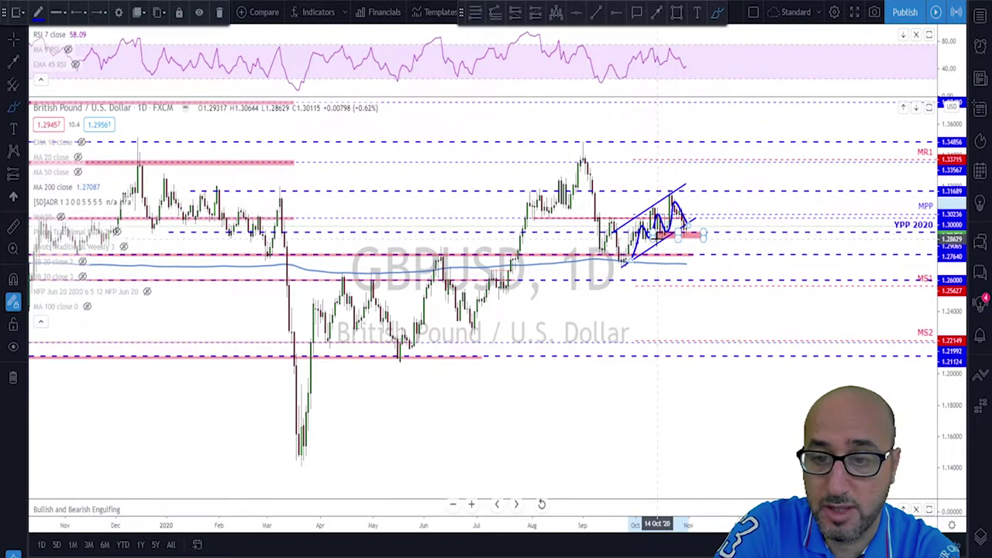
left_click_drag(688, 225, 724, 285)
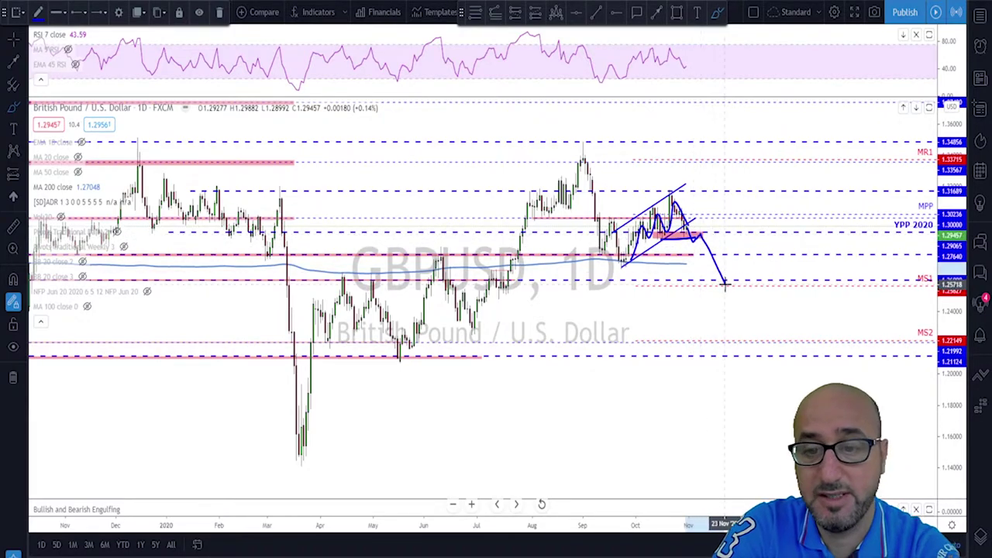
key("ctrl+z")
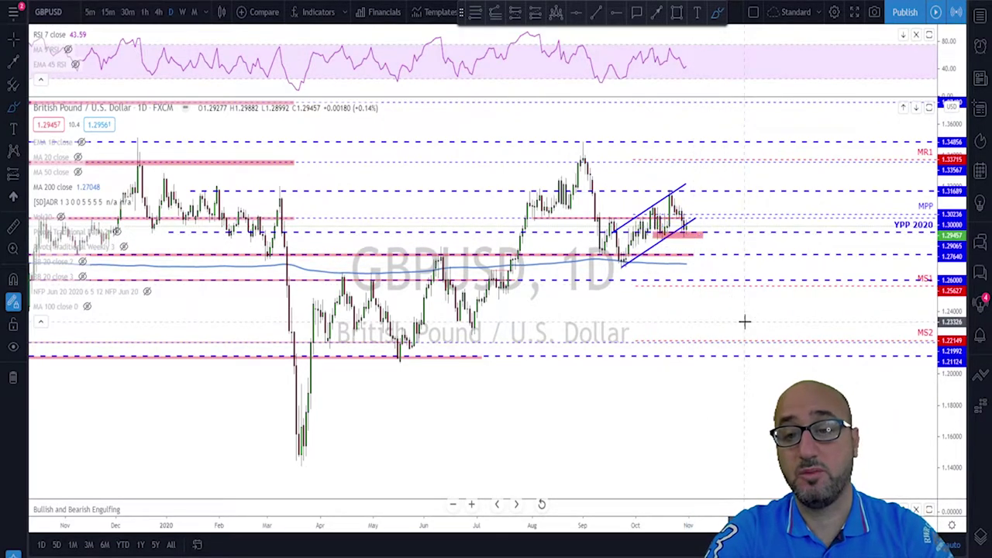
Switch to USDCHF, look at its weekly chart, and return to the daily timeframe
scroll(750, 282, "down", 1)
key("Down")
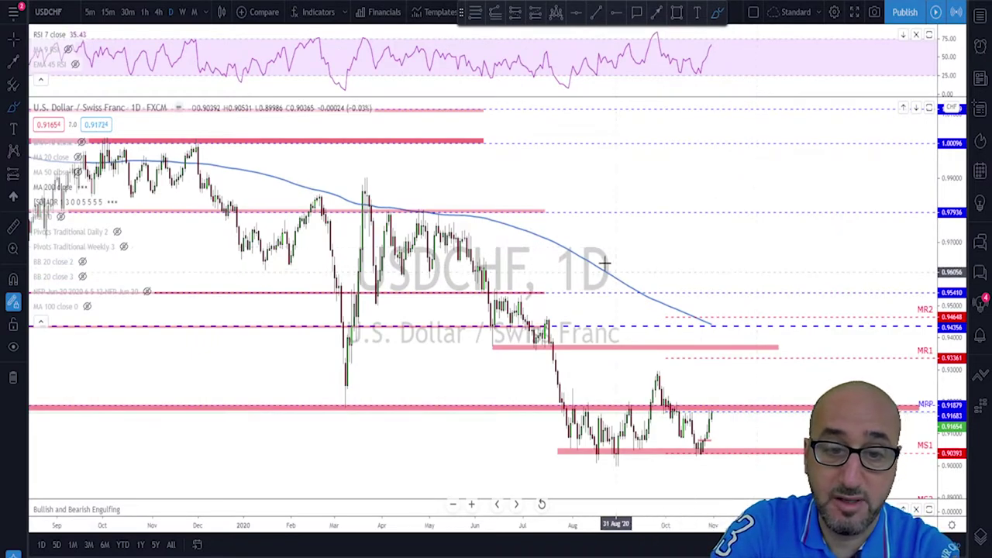
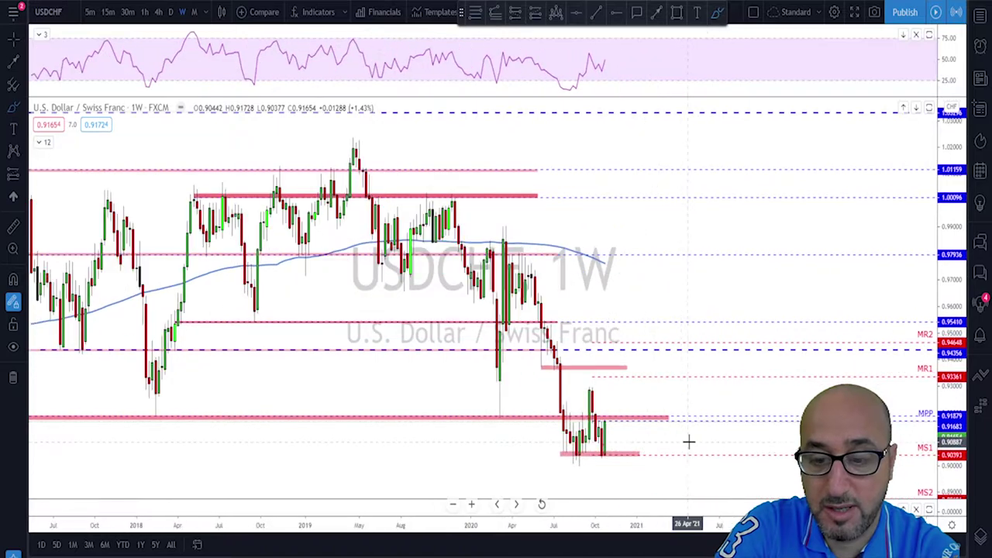
left_click_drag(632, 400, 769, 387)
left_click(171, 13)
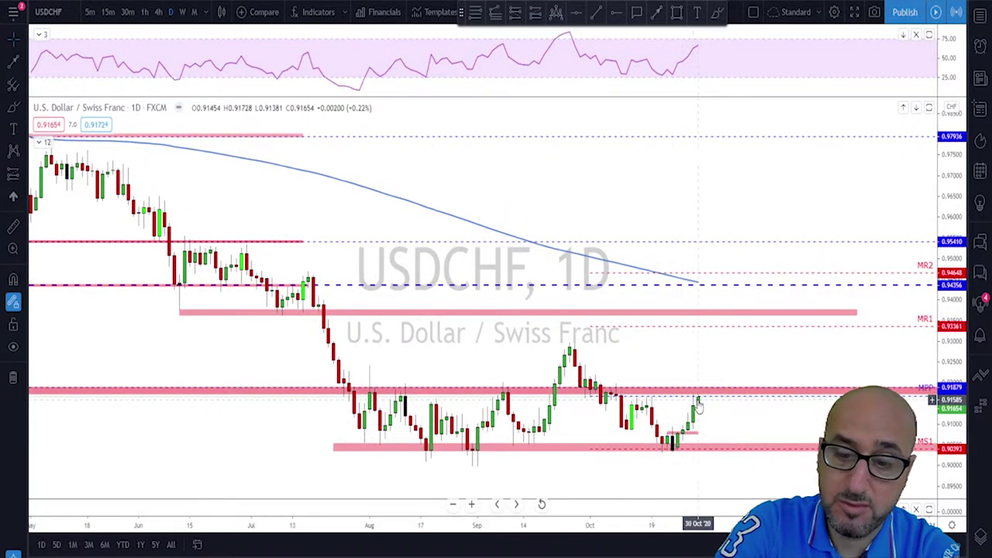
Sketch a break above the 0.91879 zone, a retest, and a rise past MR1 with the Brush; trace the zone and undo that trace
scroll(702, 402, "down", 1)
scroll(713, 394, "down", 1)
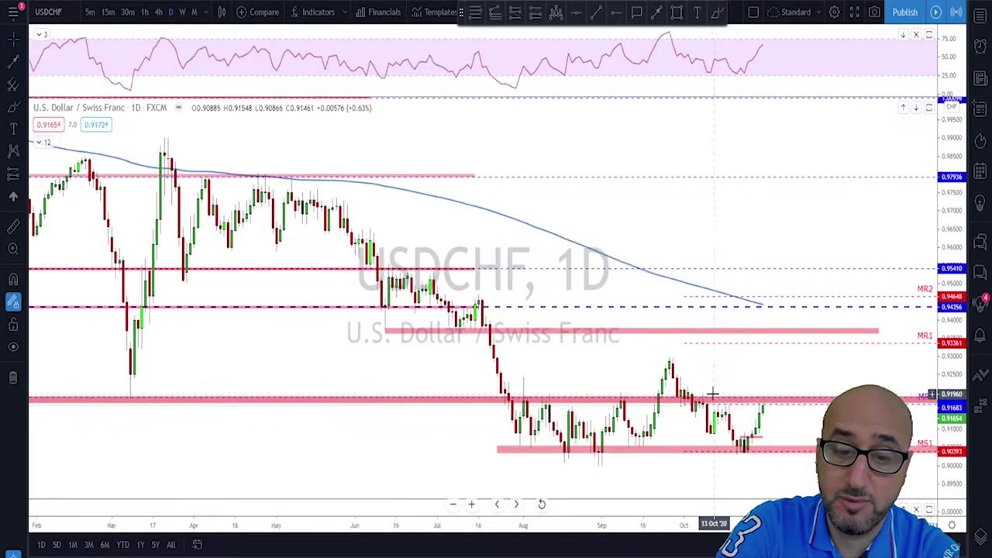
scroll(707, 422, "up", 1)
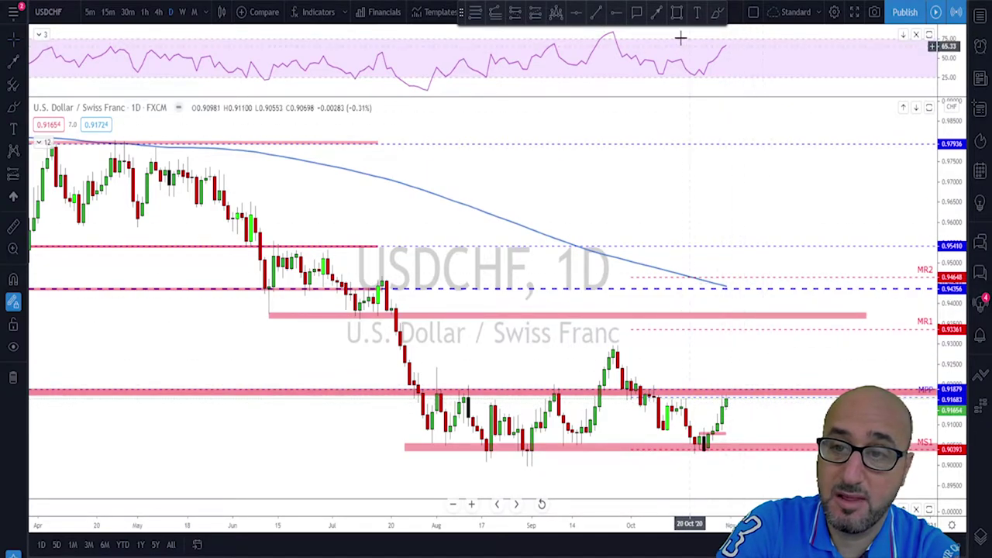
left_click(719, 14)
mouse_move(723, 404)
left_mouse_down()
mouse_move(728, 365)
mouse_move(739, 385)
mouse_move(760, 308)
left_mouse_up()
left_click_drag(428, 394, 750, 380)
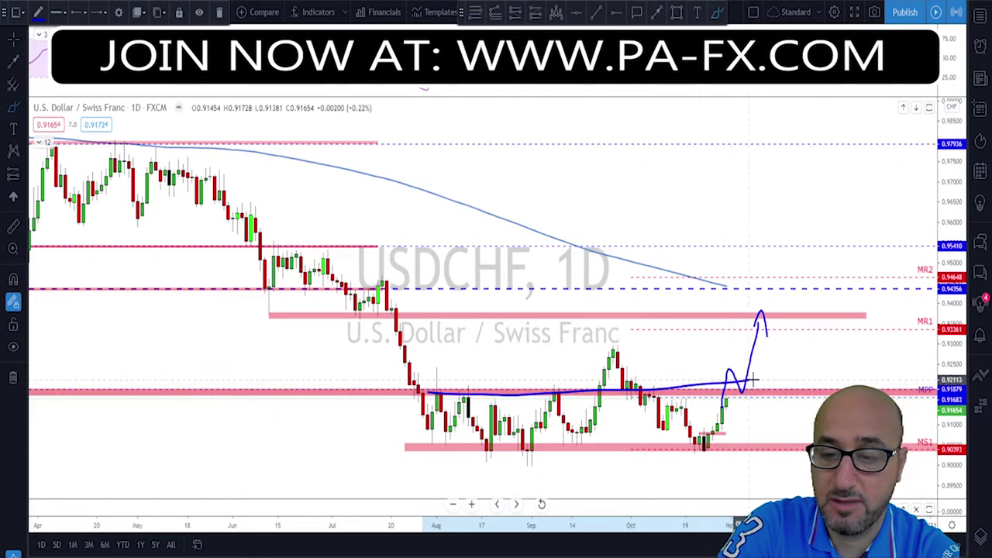
key("ctrl+z")
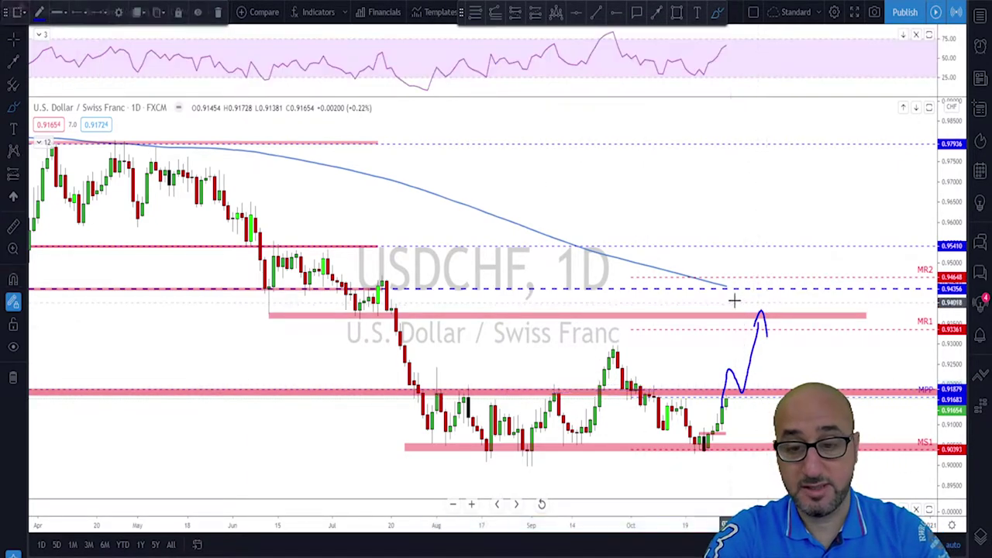
Circle the late-September USDCHF high, draw a level line across it, and undo all the Brush marks
mouse_move(618, 341)
left_mouse_down()
mouse_move(593, 359)
mouse_move(616, 345)
mouse_move(657, 346)
left_mouse_up()
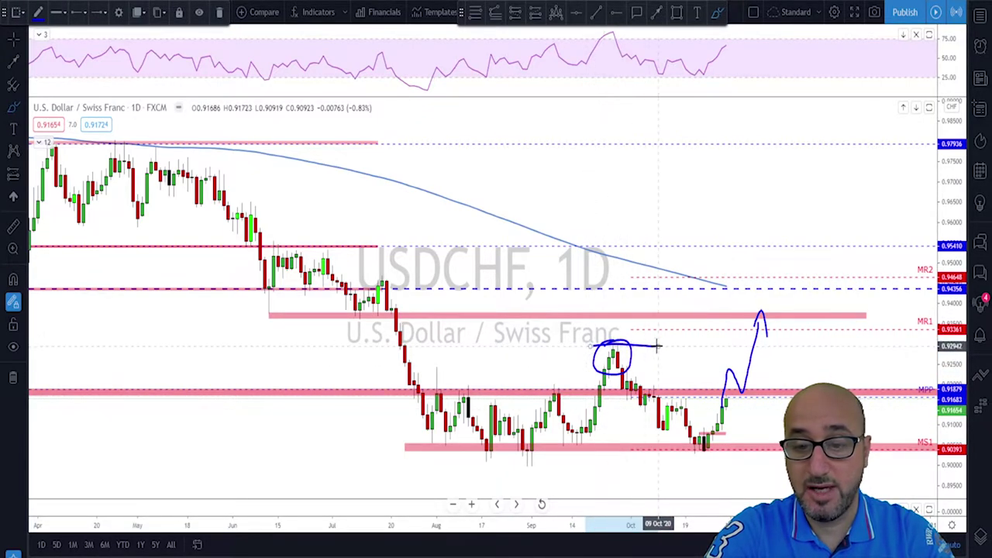
key("ctrl+z")
Trace the early-September and late-October USDCHF rises from the support zone toward the 0.91879 zone with the Brush
scroll(648, 348, "down", 2)
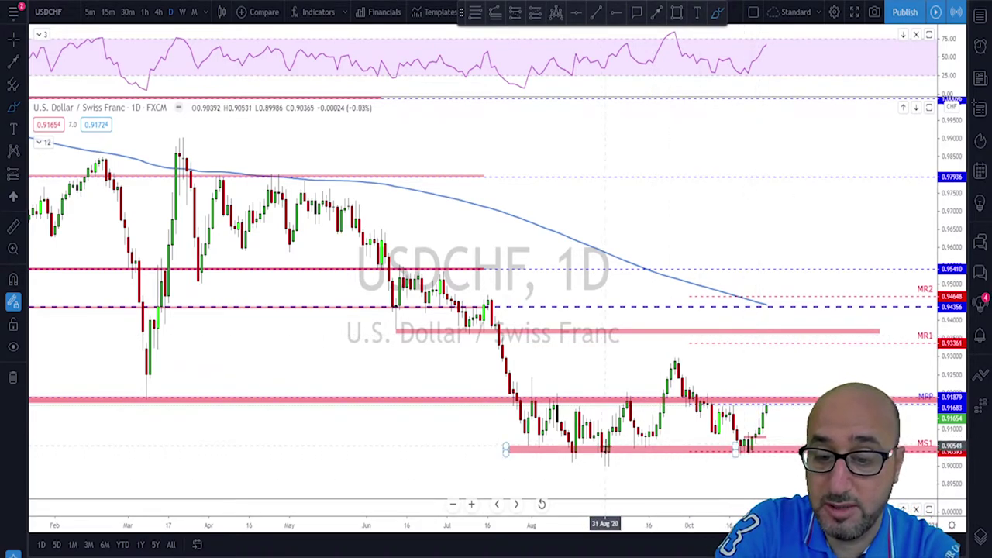
left_click_drag(604, 464, 616, 416)
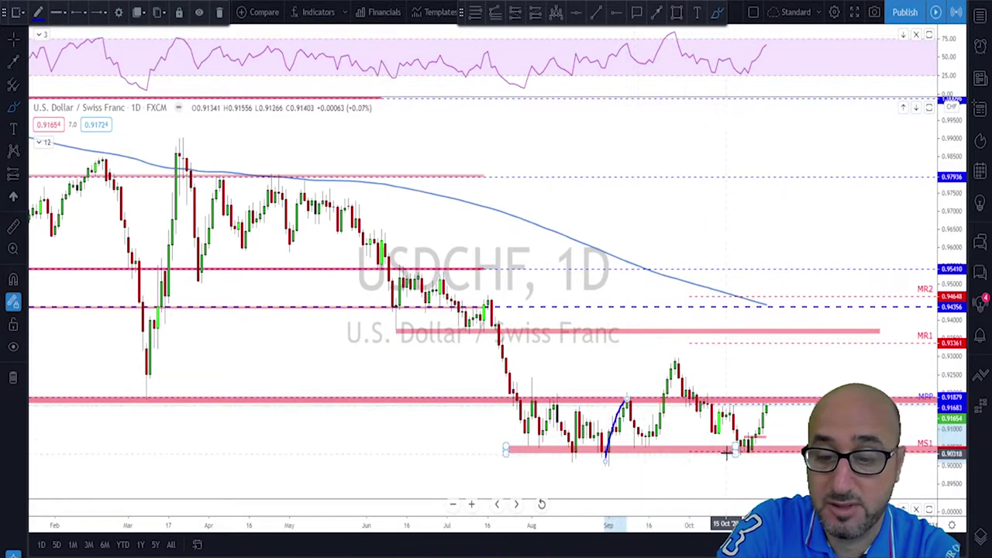
left_click_drag(747, 452, 765, 409)
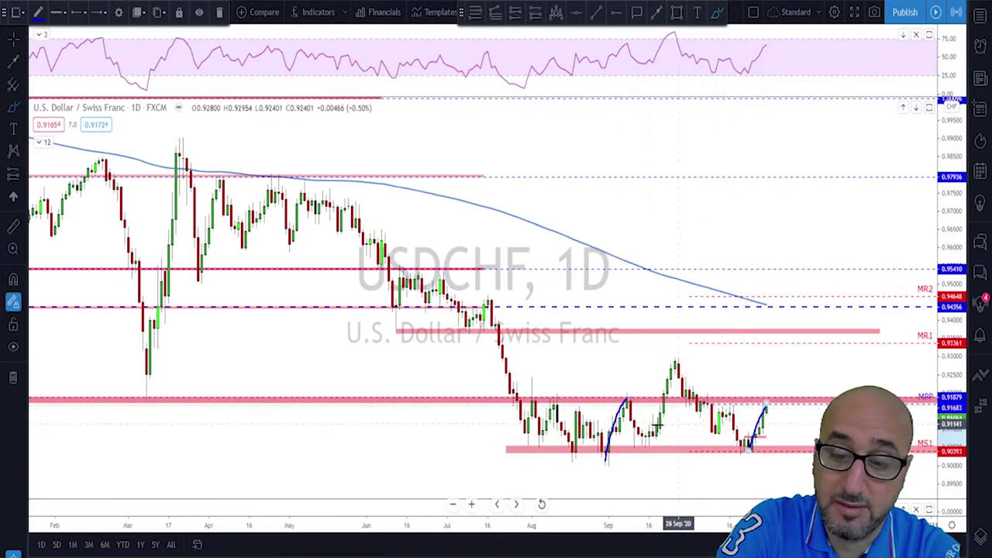
Trace the swings from the early-September high to the October low, project a rise toward MR2, and undo these strokes
mouse_move(627, 395)
left_mouse_down()
mouse_move(650, 440)
mouse_move(675, 357)
left_mouse_up()
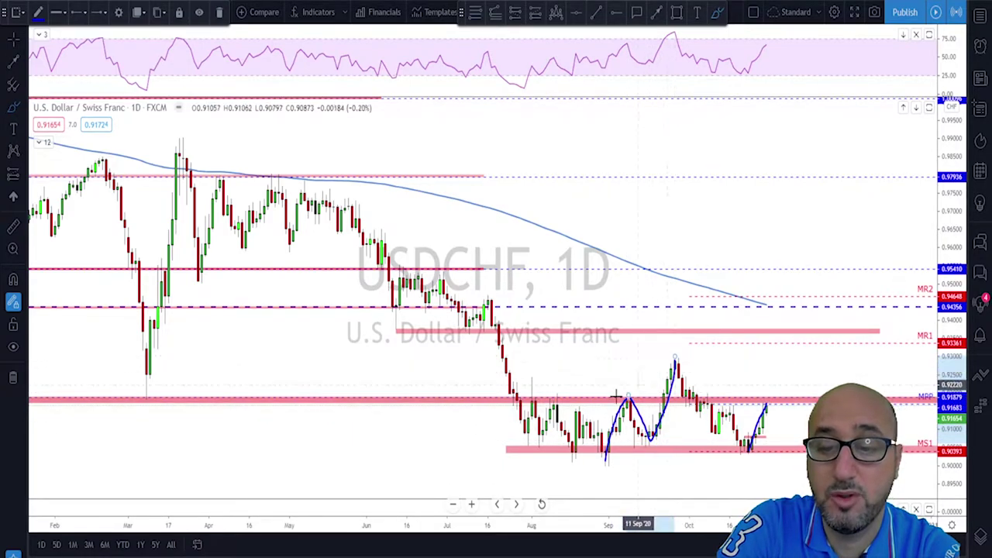
left_click_drag(634, 389, 638, 392)
left_click_drag(674, 358, 754, 456)
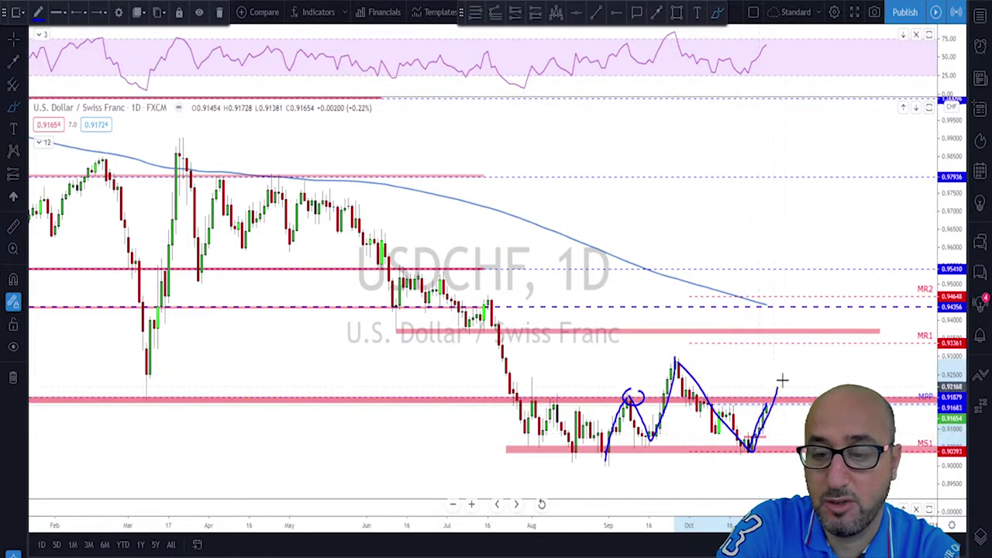
left_click_drag(780, 383, 812, 296)
left_click_drag(787, 337, 814, 295)
left_click_drag(815, 295, 816, 348)
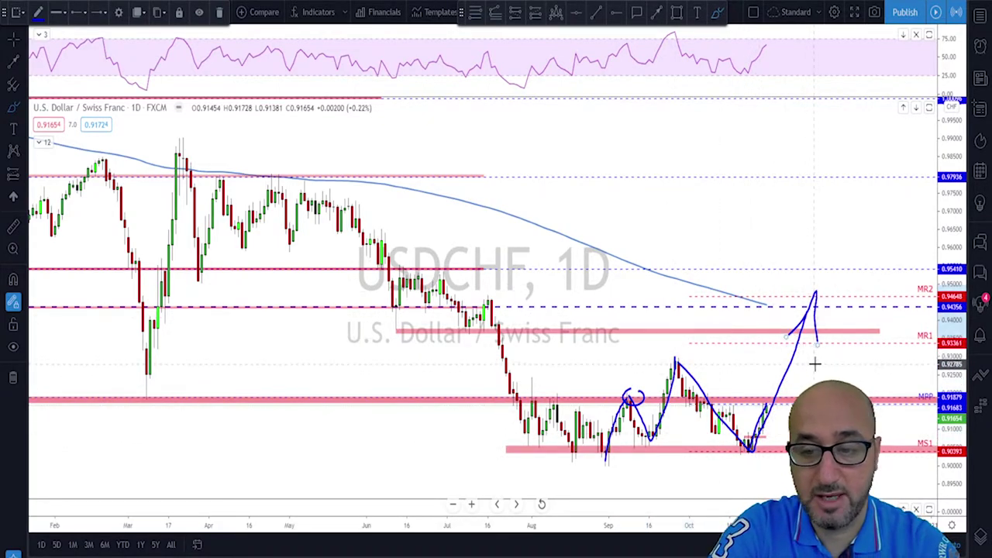
key("ctrl+z")
key("ctrl+z")
key("ctrl+z")
key("ctrl+z")
key("ctrl+z")
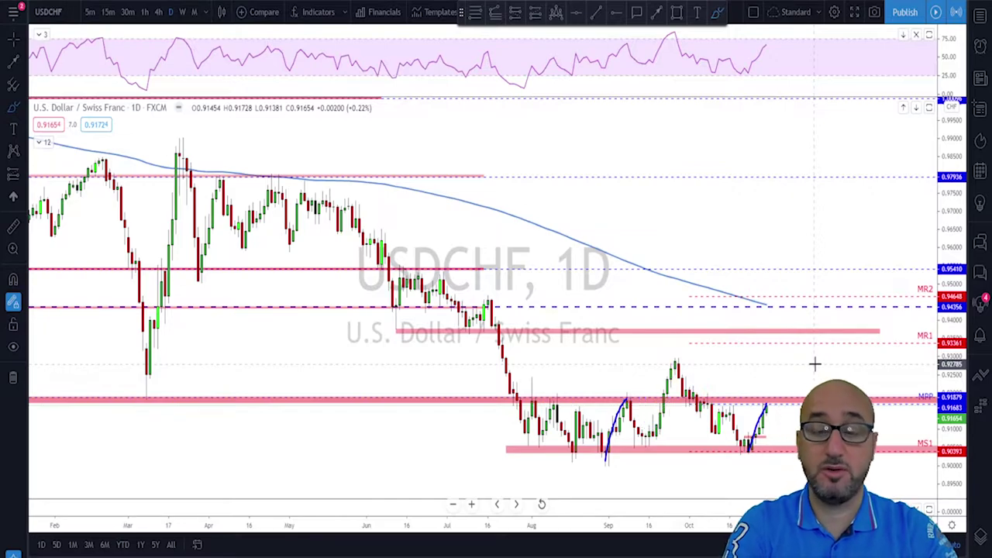
Switch to the USDCAD daily chart and focus on the price action since June
key("Down")
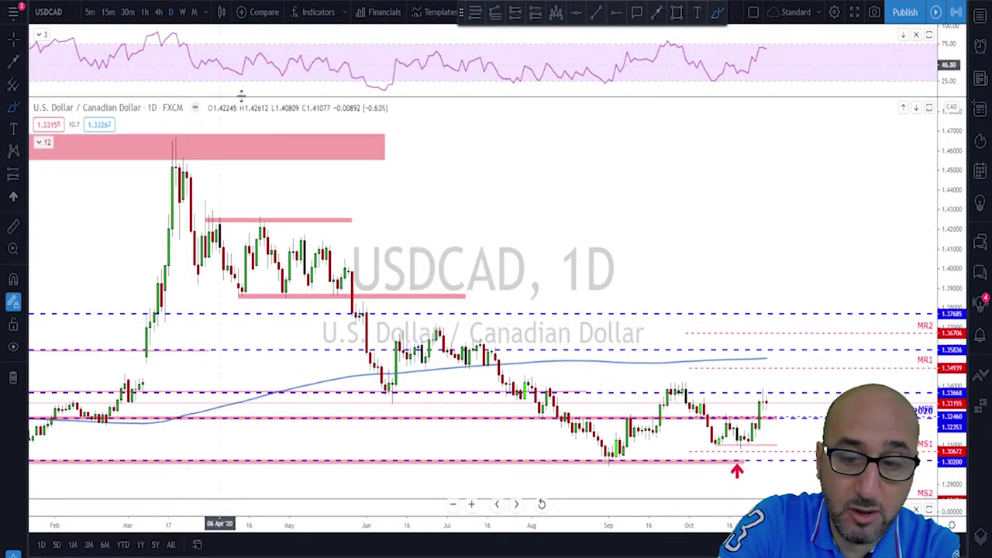
scroll(659, 477, "up", 3)
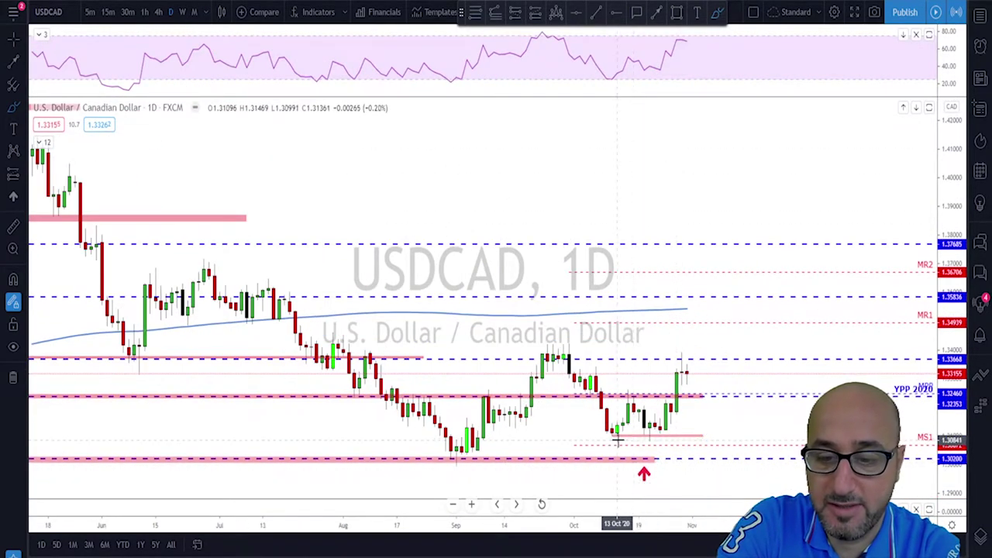
Outline the October double bottom and its neckline near 1.32460 with the Brush, and remove both strokes
mouse_move(654, 428)
left_mouse_down()
mouse_move(617, 428)
mouse_move(596, 376)
left_mouse_up()
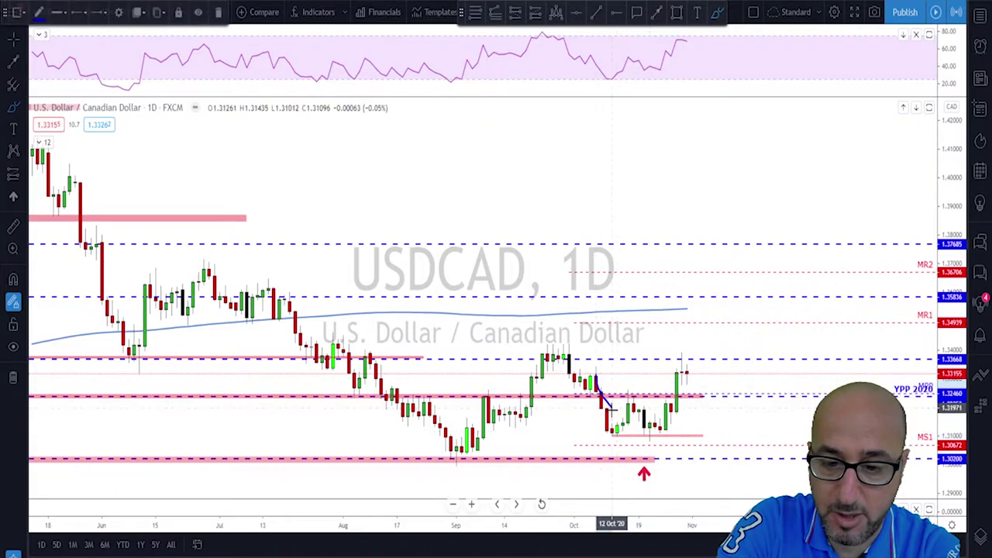
mouse_move(655, 435)
left_mouse_down()
mouse_move(674, 392)
mouse_move(620, 396)
mouse_move(705, 388)
left_mouse_up()
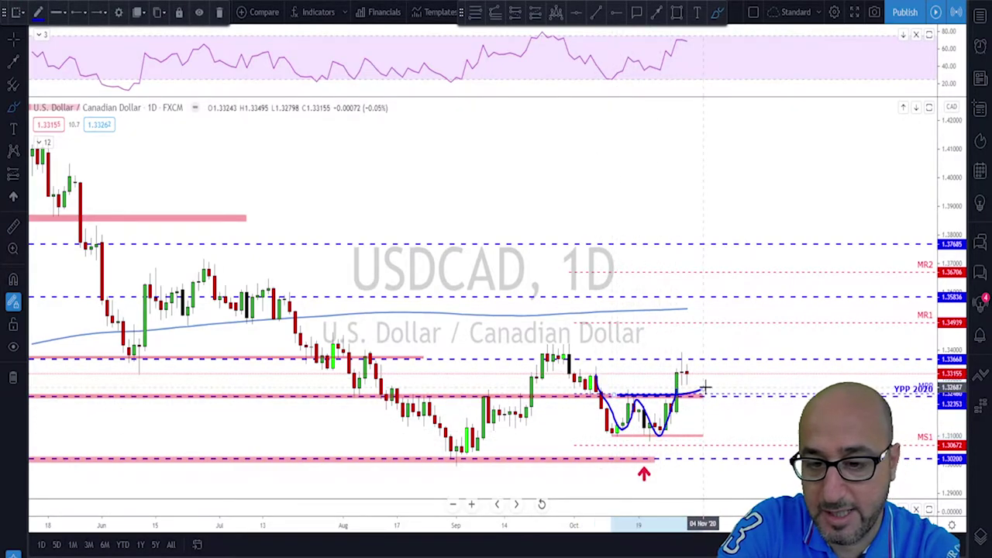
left_click(692, 437)
key("Delete")
Draw a resistance rectangle across the late-September USDCAD highs, from about 1.3386 to 1.3417, extending past the latest candles
scroll(695, 430, "down", 2)
scroll(695, 416, "up", 2)
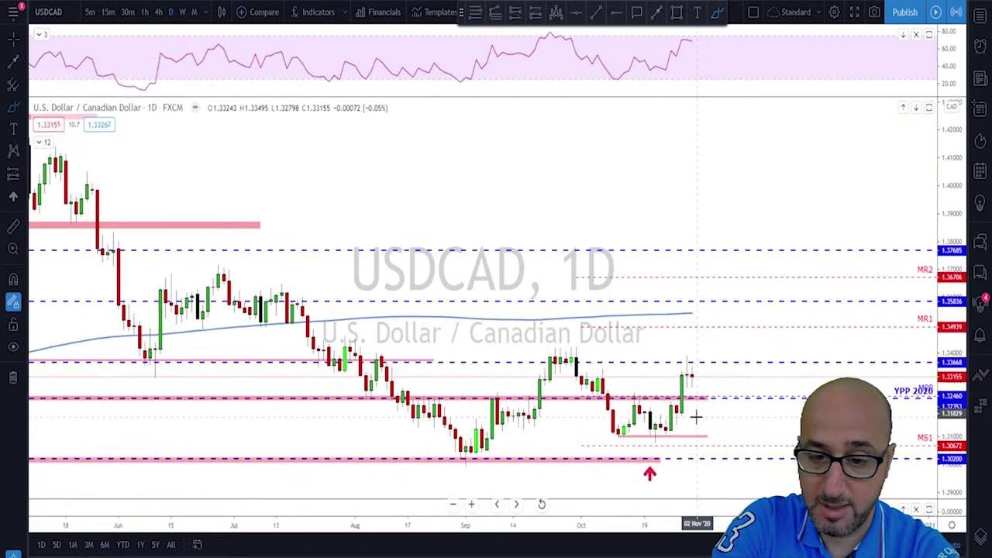
left_click(678, 14)
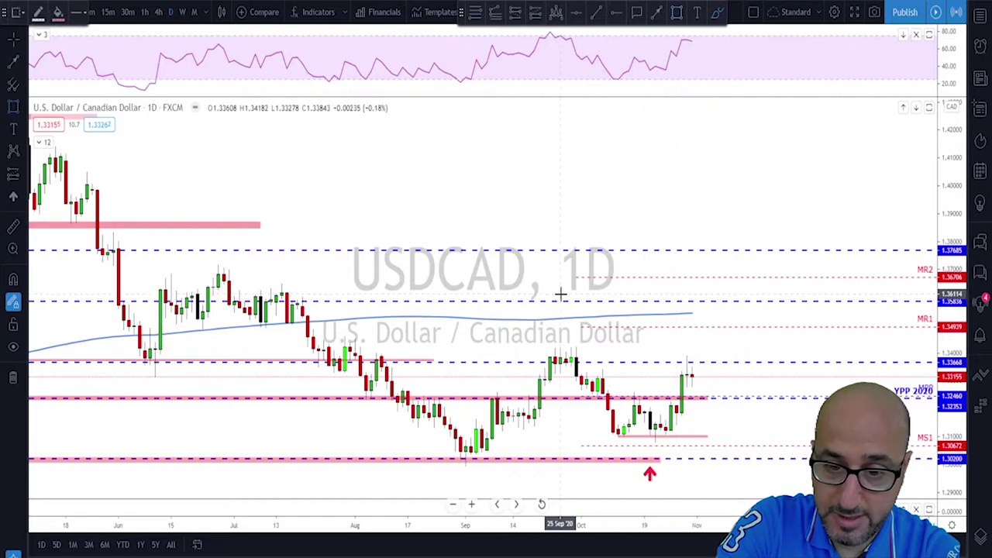
mouse_move(542, 351)
left_mouse_down()
mouse_move(671, 367)
mouse_move(756, 354)
left_mouse_up()
scroll(693, 49, "down", 1)
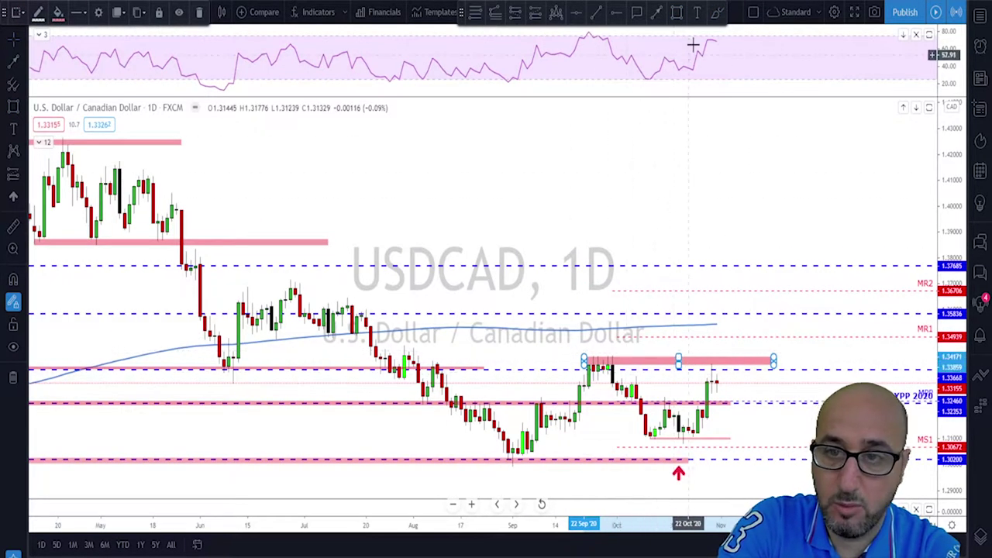
Trace the USDCAD swings from July to the latest rise, circle the late-September high with the Brush, and undo the strokes
left_click(717, 13)
mouse_move(359, 310)
left_mouse_down()
mouse_move(504, 451)
mouse_move(546, 452)
mouse_move(602, 358)
mouse_move(664, 431)
left_mouse_up()
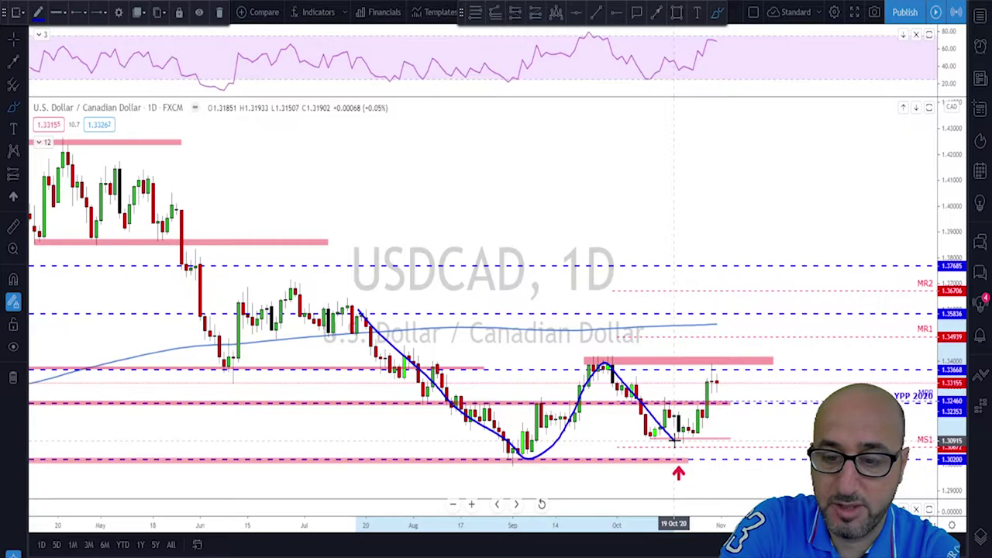
mouse_move(624, 357)
left_mouse_down()
mouse_move(582, 366)
mouse_move(594, 352)
left_mouse_up()
left_click(589, 363)
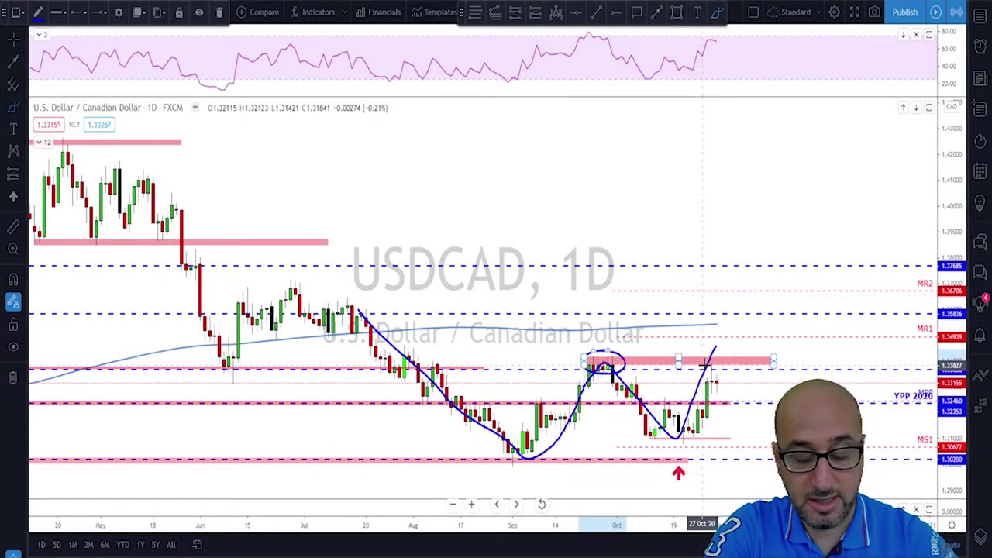
key("ctrl+z")
key("ctrl+z")
Change USDCAD to the 4-hour timeframe and remove the long position and Fibonacci retracement drawings
scroll(705, 364, "down", 1)
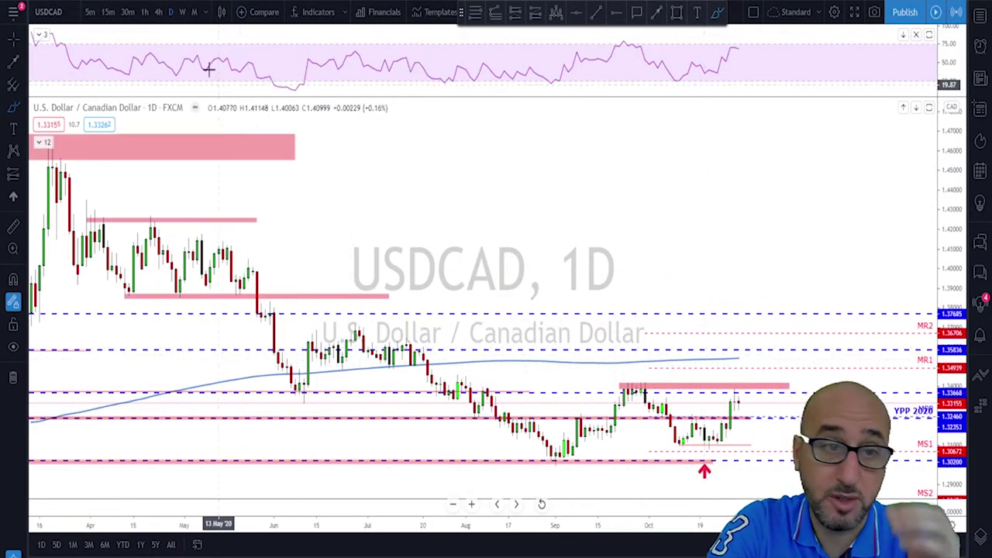
left_click(158, 13)
scroll(775, 380, "up", 1)
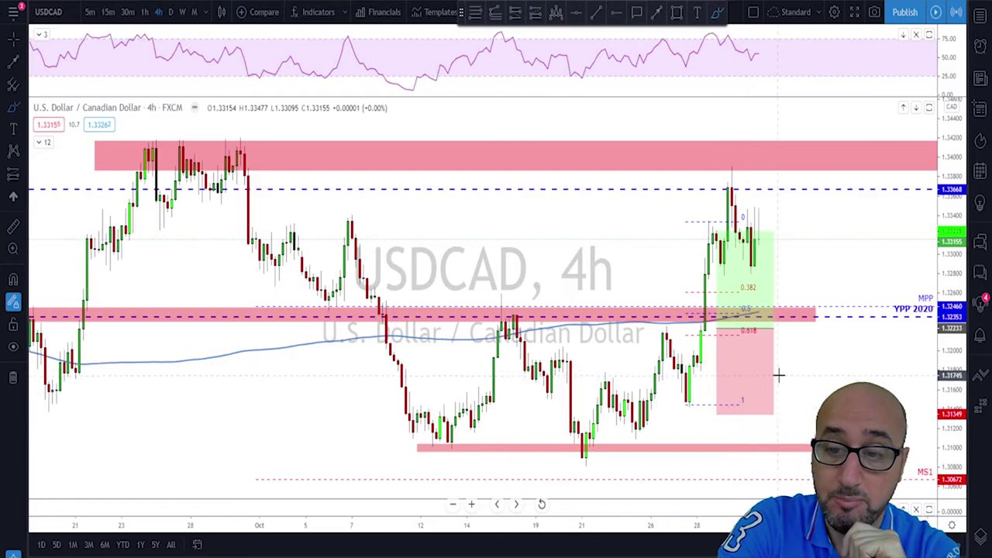
left_click(754, 345)
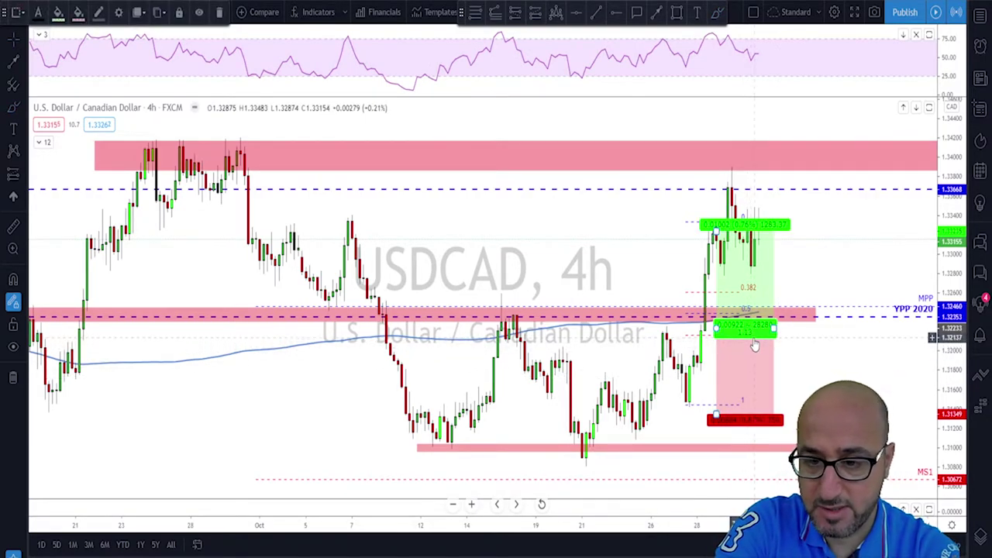
key("Escape")
scroll(771, 361, "down", 3)
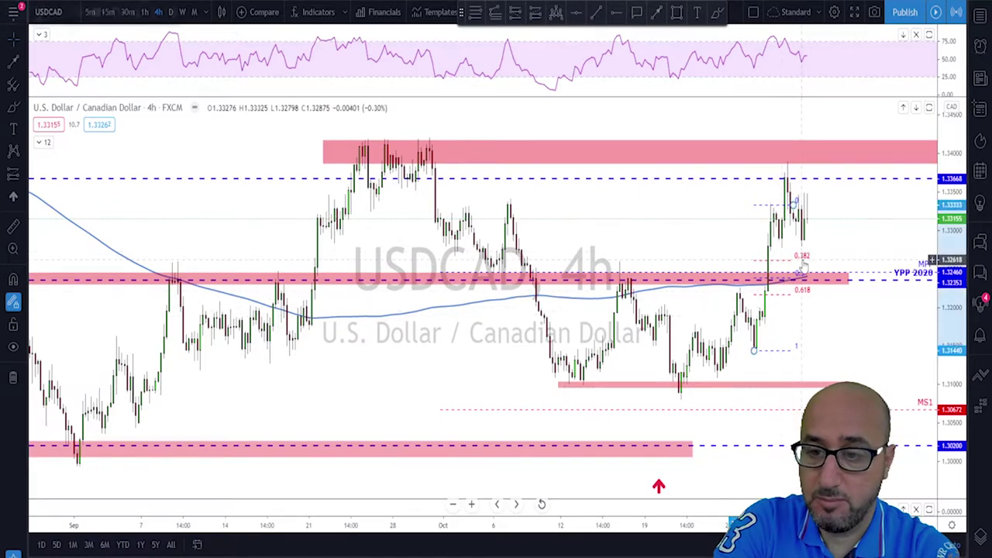
scroll(824, 292, "down", 1)
Draw an arrow on the USDCAD 4-hour chart from the latest candle down to about 1.3226, just below the YPP 2020 level
right_click(714, 241)
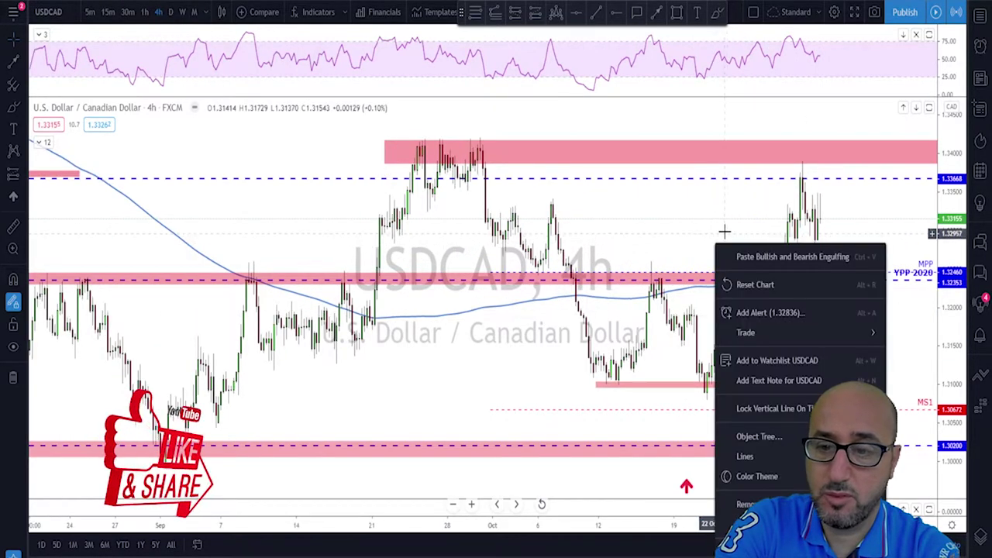
left_click_drag(716, 235, 540, 281)
scroll(541, 294, "down", 1)
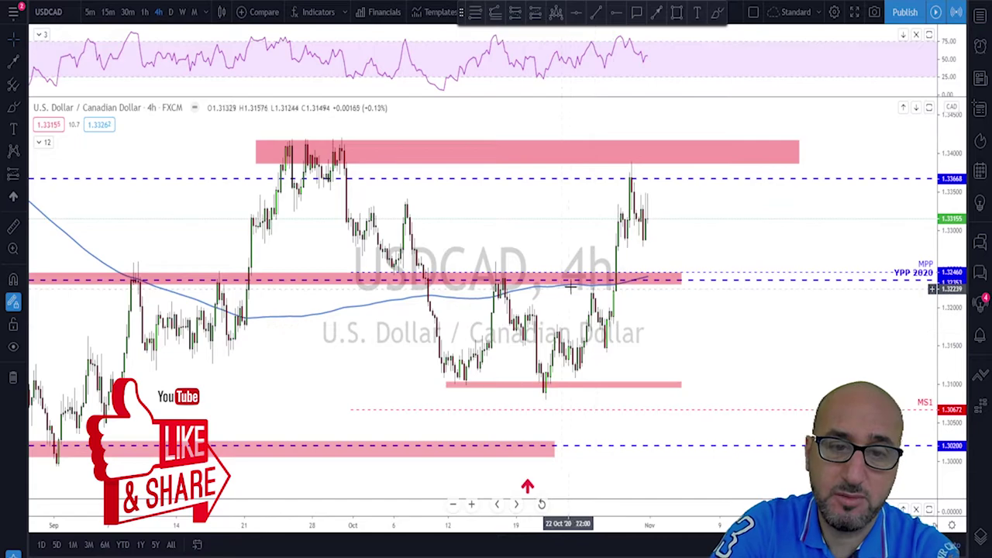
left_click(657, 13)
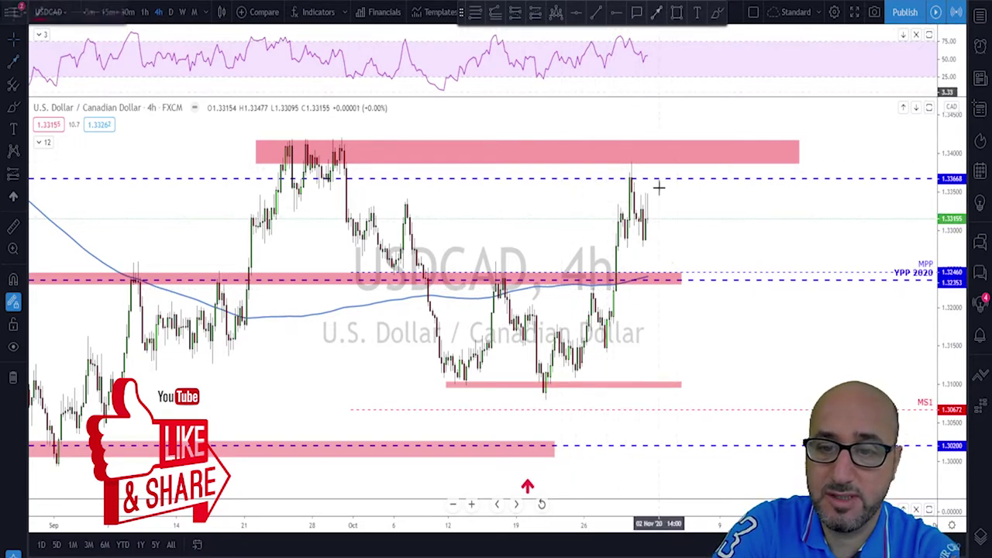
left_click(648, 213)
left_click(683, 276)
left_click_drag(682, 277, 490, 277)
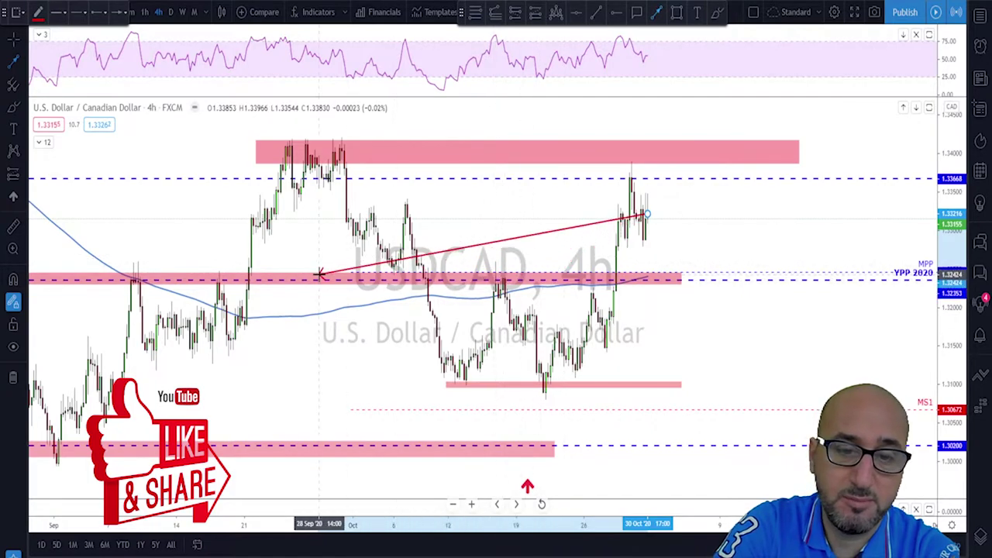
scroll(328, 279, "down", 2)
mouse_move(155, 310)
left_mouse_down()
mouse_move(532, 288)
mouse_move(554, 303)
mouse_move(729, 311)
mouse_move(702, 252)
mouse_move(425, 200)
mouse_move(667, 256)
mouse_move(721, 310)
mouse_move(602, 327)
mouse_move(466, 314)
mouse_move(730, 320)
left_mouse_up()
left_click(723, 318)
Draw an arrow from the first arrow's tip up to about 1.3410, and another from about 1.3333 to 1.3498 at MR1
left_click(722, 317)
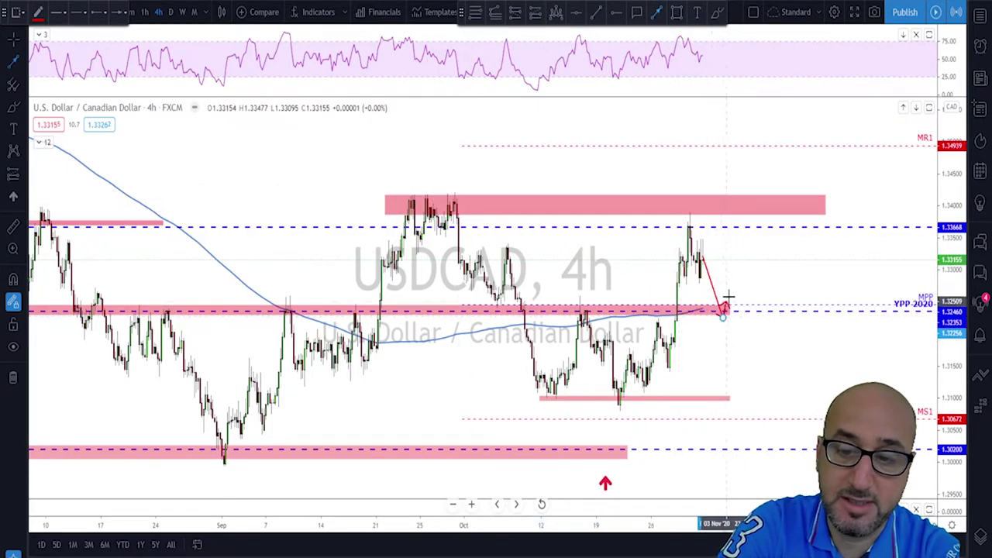
double_click(746, 200)
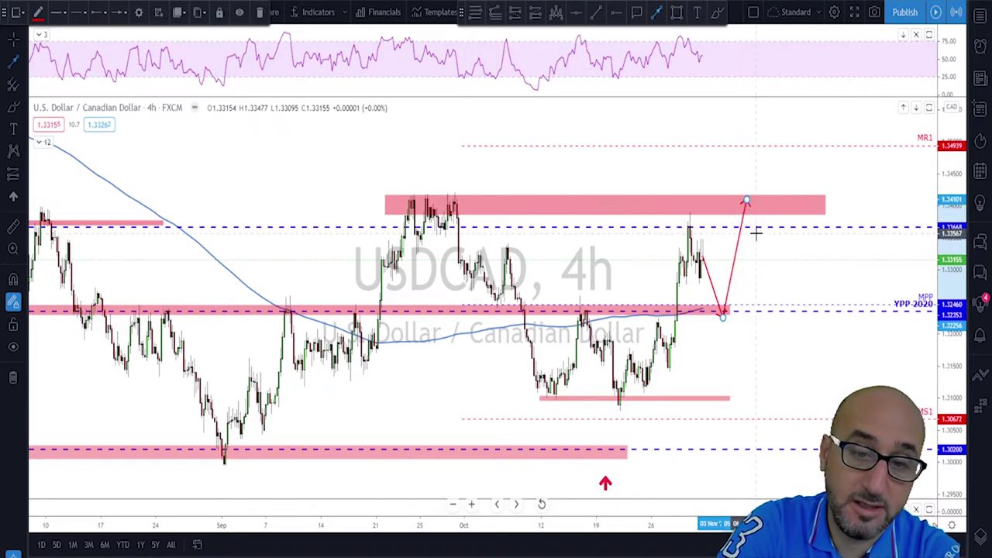
left_click(756, 248)
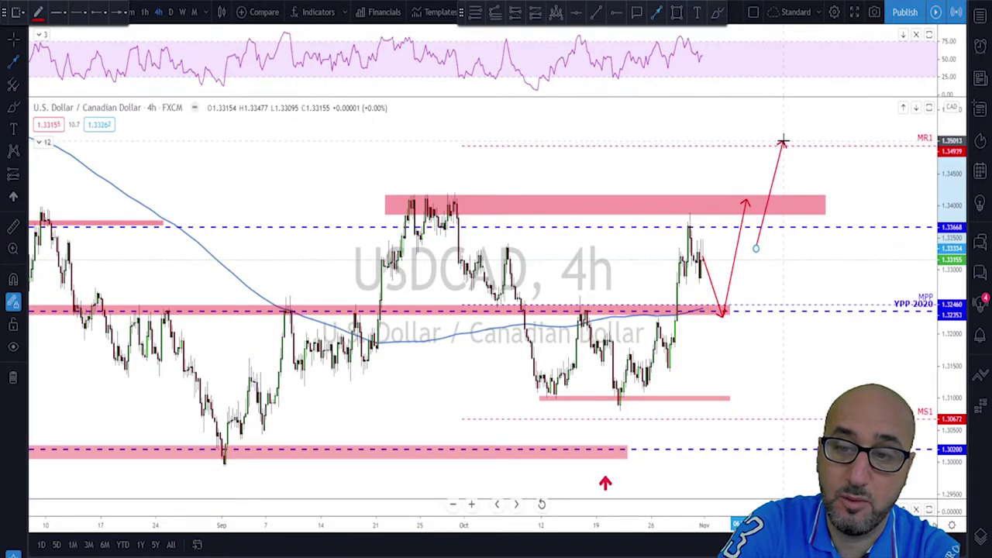
left_click(779, 144)
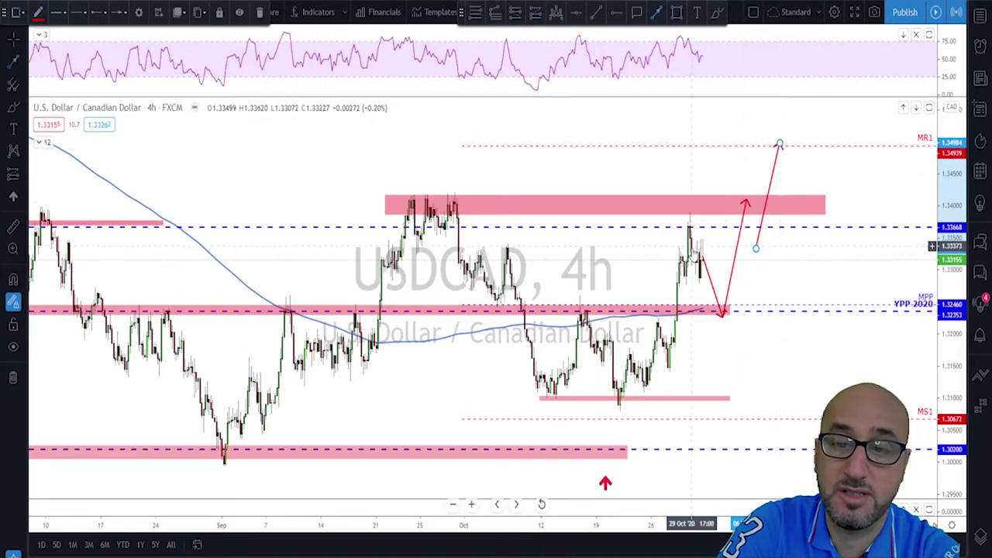
Switch the chart to AUDUSD on the daily timeframe
scroll(680, 245, "down", 4)
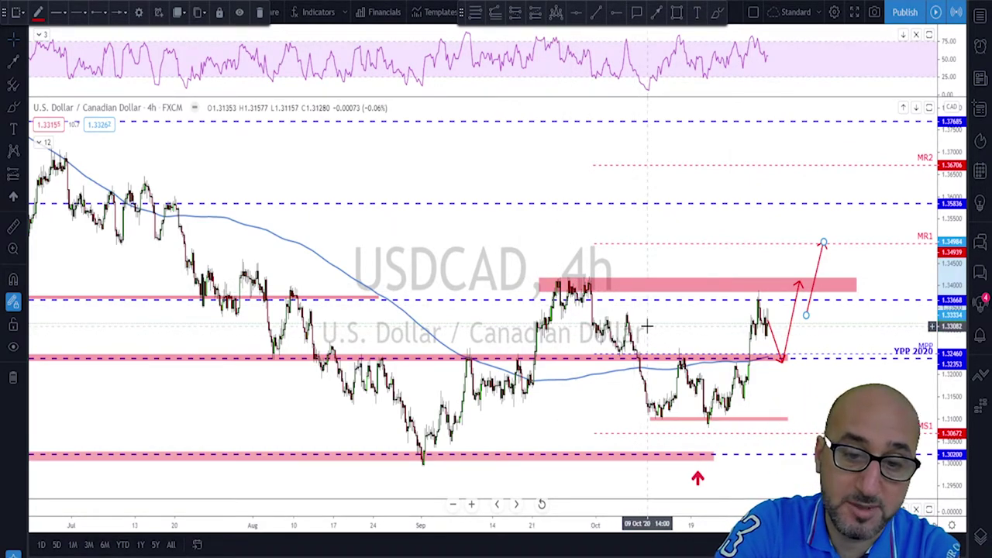
key("Down")
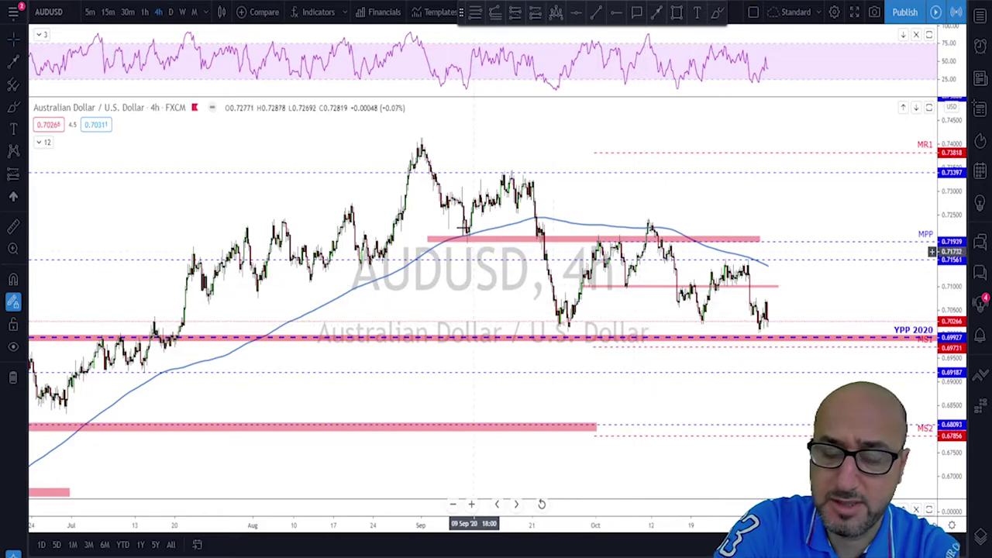
left_click(171, 12)
Trace the AUDUSD swings down from early September and their flat base with the Brush, circle the latest candles, and remove the strokes
scroll(700, 336, "down", 5)
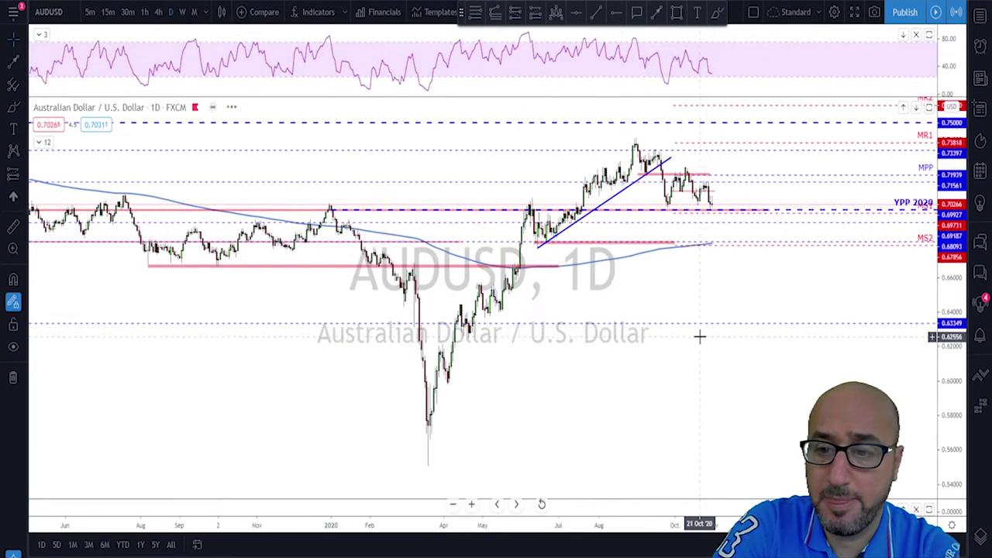
scroll(644, 385, "up", 4)
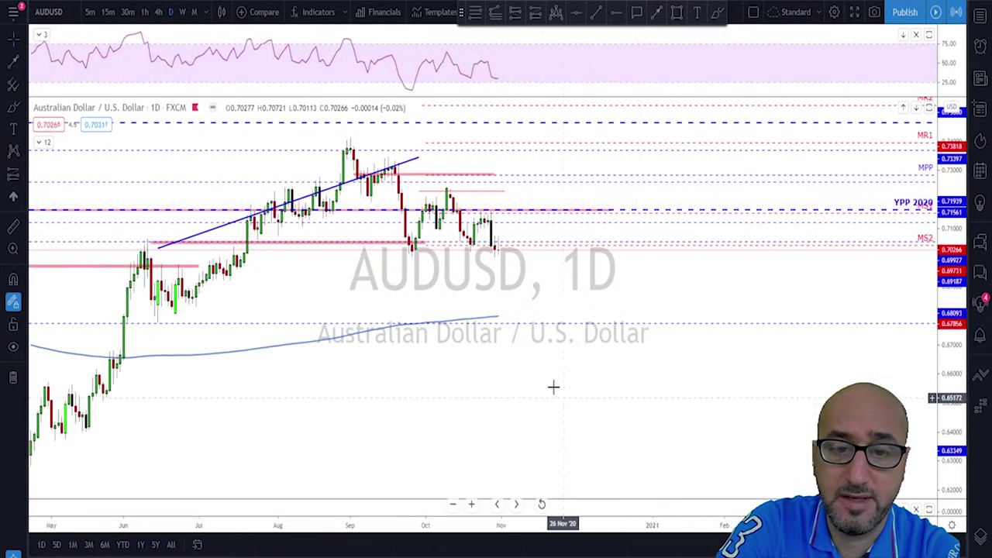
scroll(462, 309, "up", 1)
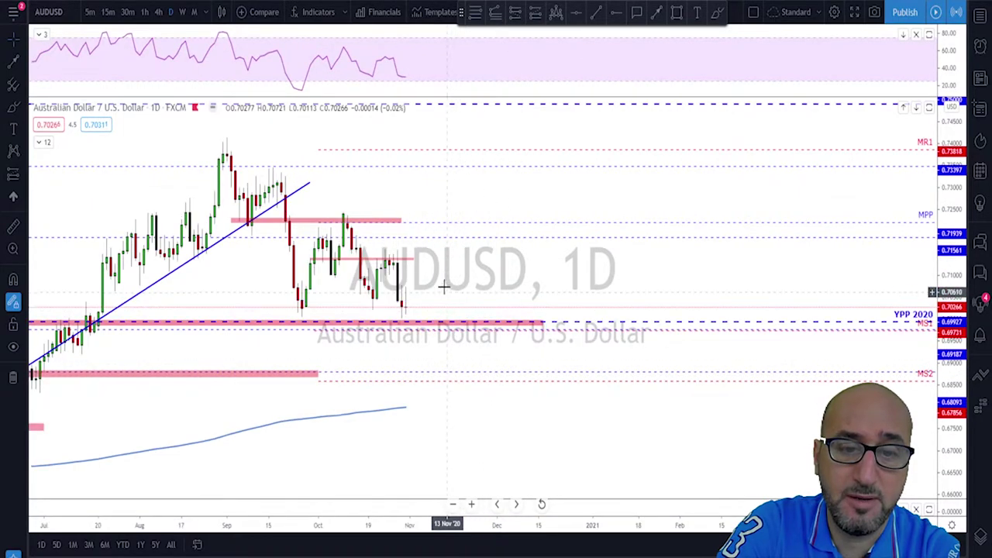
left_click_drag(473, 283, 736, 259)
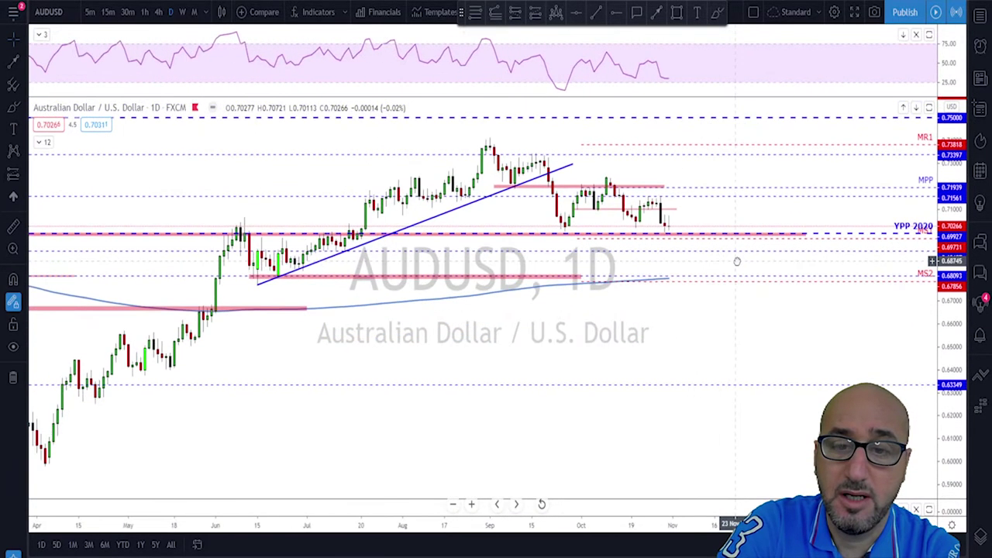
scroll(688, 300, "up", 1)
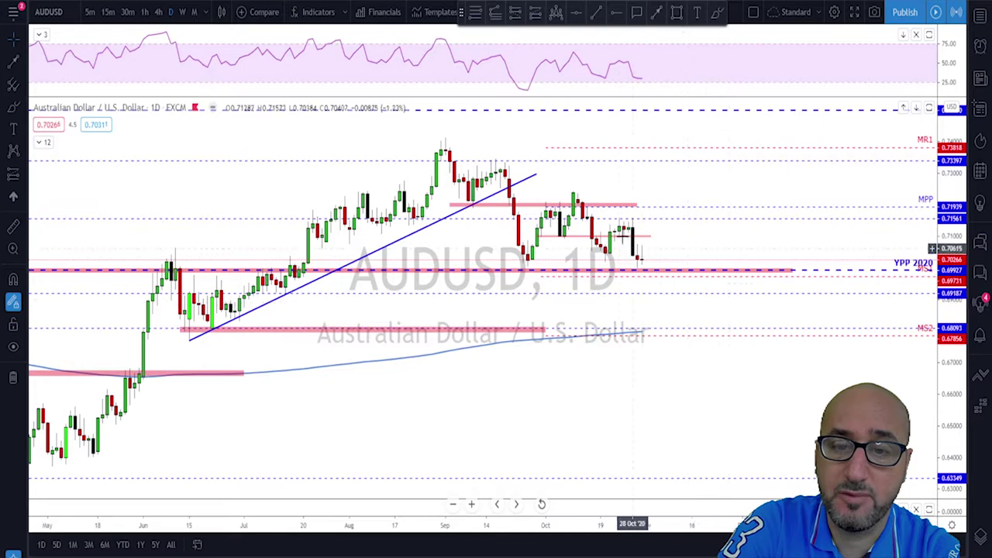
left_click(720, 15)
mouse_move(452, 158)
left_mouse_down()
mouse_move(459, 167)
mouse_move(504, 166)
mouse_move(529, 247)
mouse_move(581, 206)
mouse_move(611, 252)
mouse_move(624, 227)
mouse_move(655, 282)
left_mouse_up()
left_click_drag(514, 264, 665, 264)
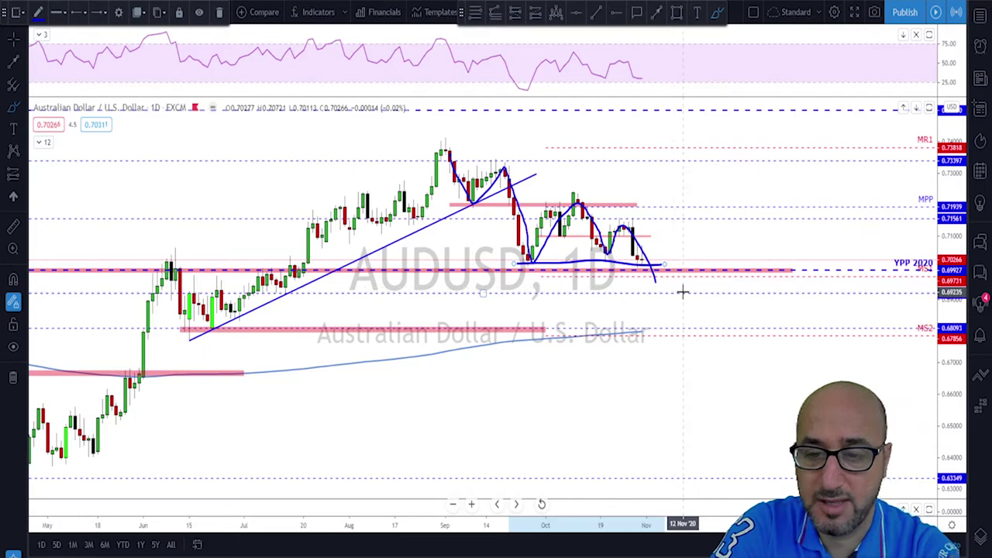
key("ctrl+z")
key("ctrl+z")
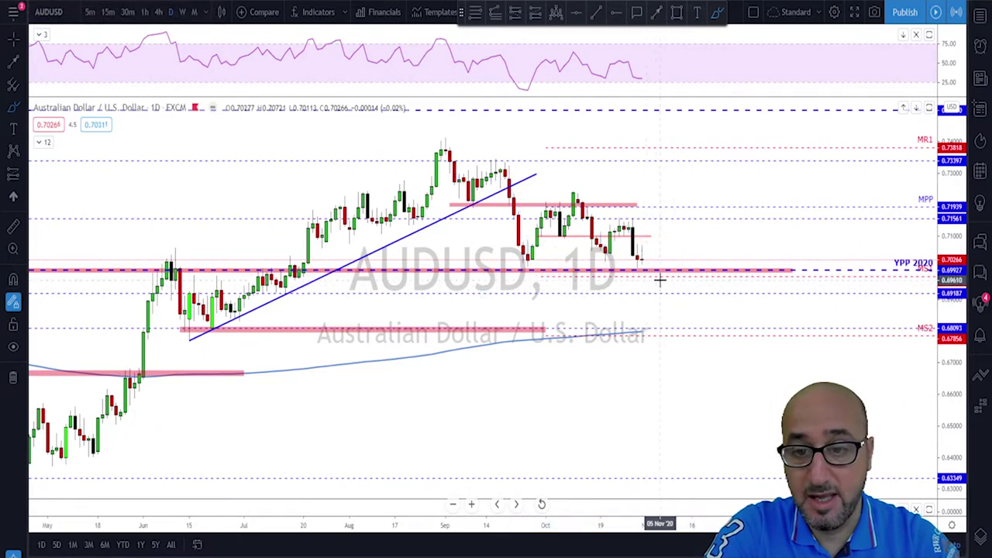
left_click_drag(653, 257, 638, 256)
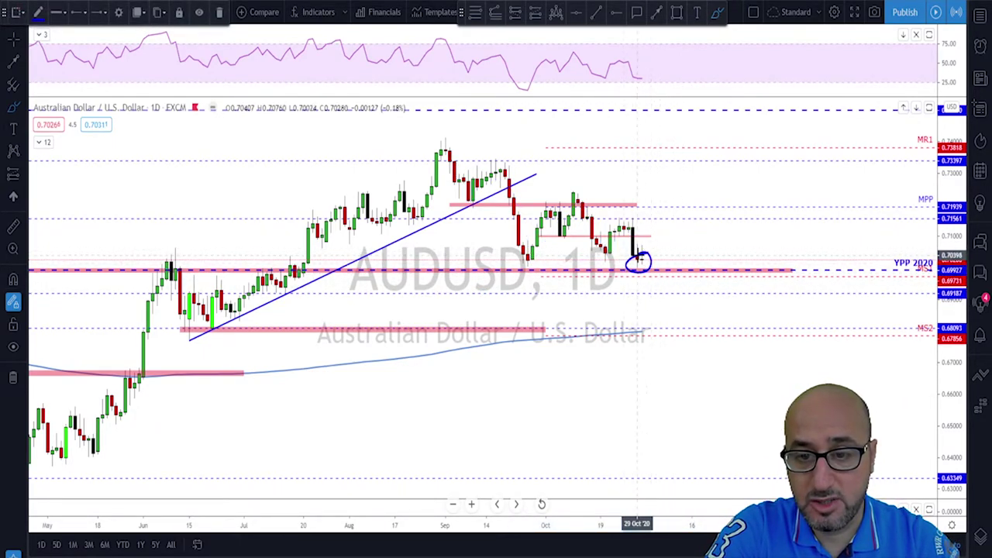
key("Delete")
Draw three connected arrows from the latest AUDUSD candle: down below YPP 2020, up to about 0.7009, and down to the MS2 level
scroll(663, 279, "down", 1)
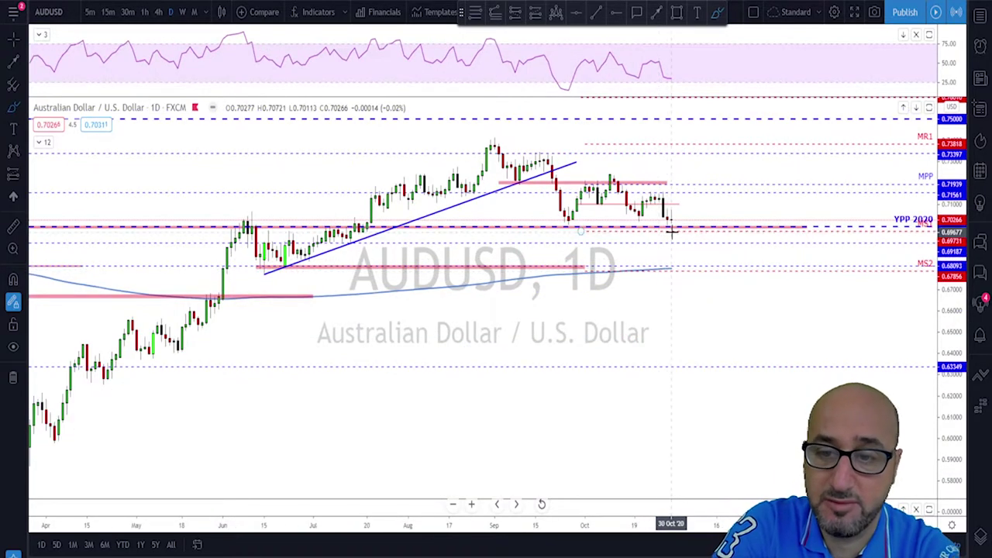
left_click(658, 13)
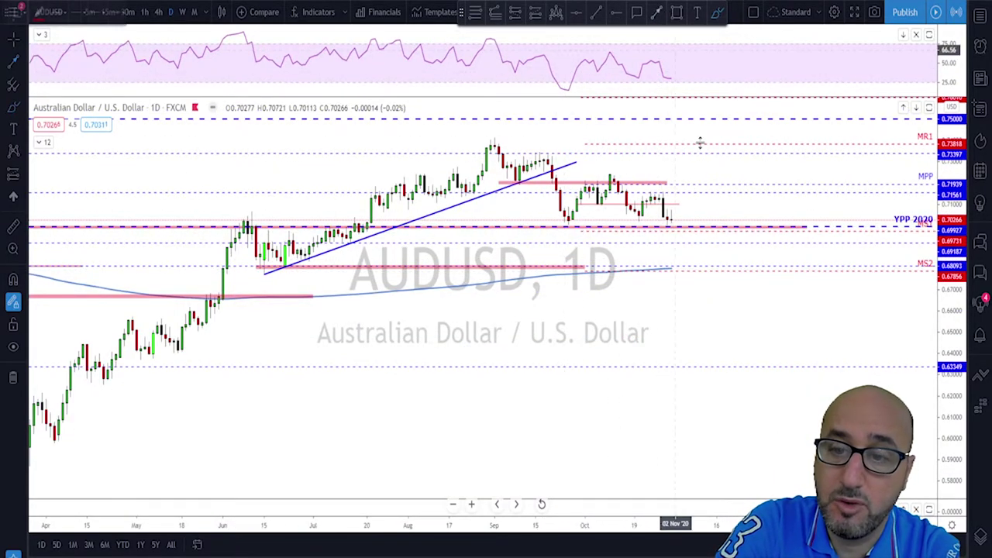
mouse_move(666, 217)
left_mouse_down()
mouse_move(706, 284)
mouse_move(721, 290)
left_mouse_up()
left_click(686, 243)
left_click(694, 224)
left_click(694, 224)
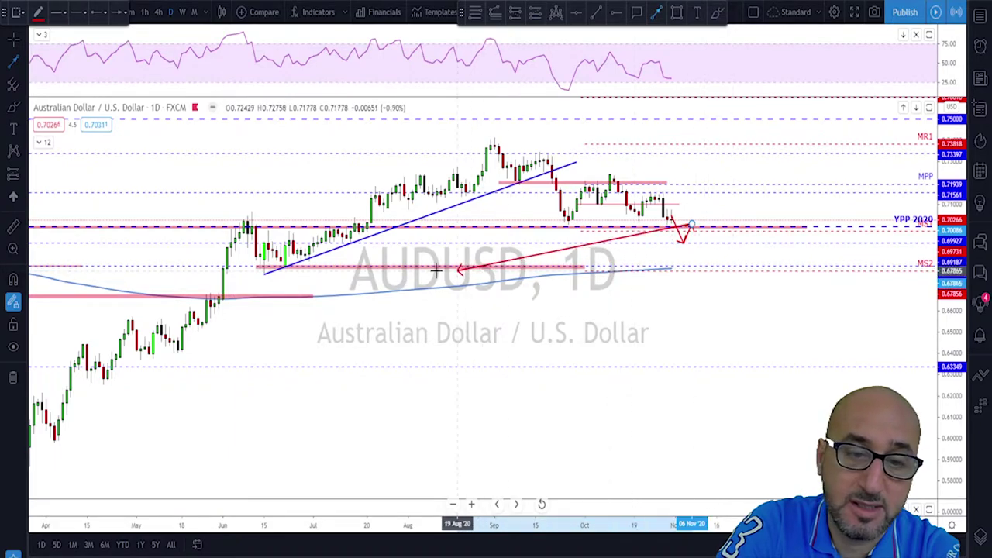
double_click(711, 272)
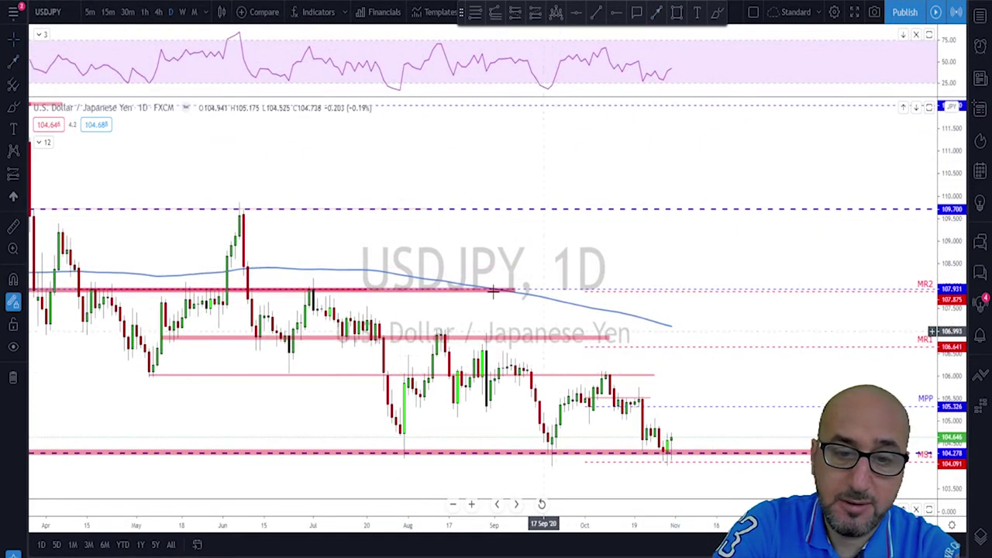
Show USDJPY on the weekly timeframe and move the dashed horizontal support line down to 104.149
left_click(184, 12)
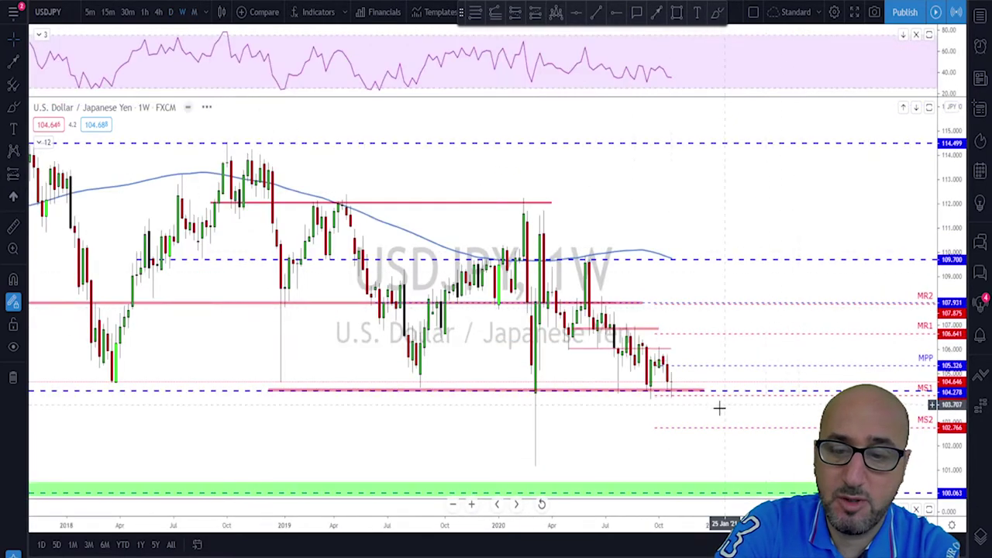
left_click(673, 393)
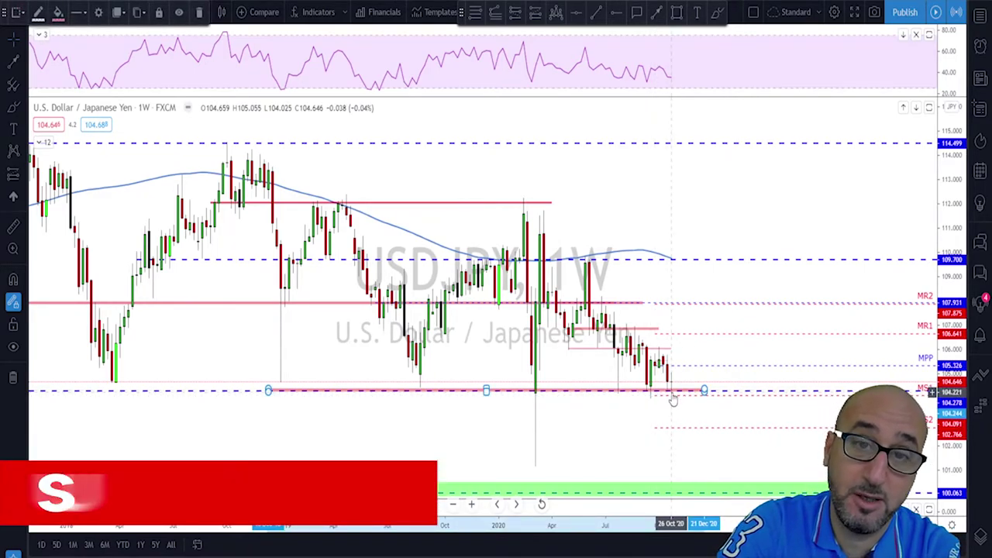
left_click_drag(672, 392, 671, 394)
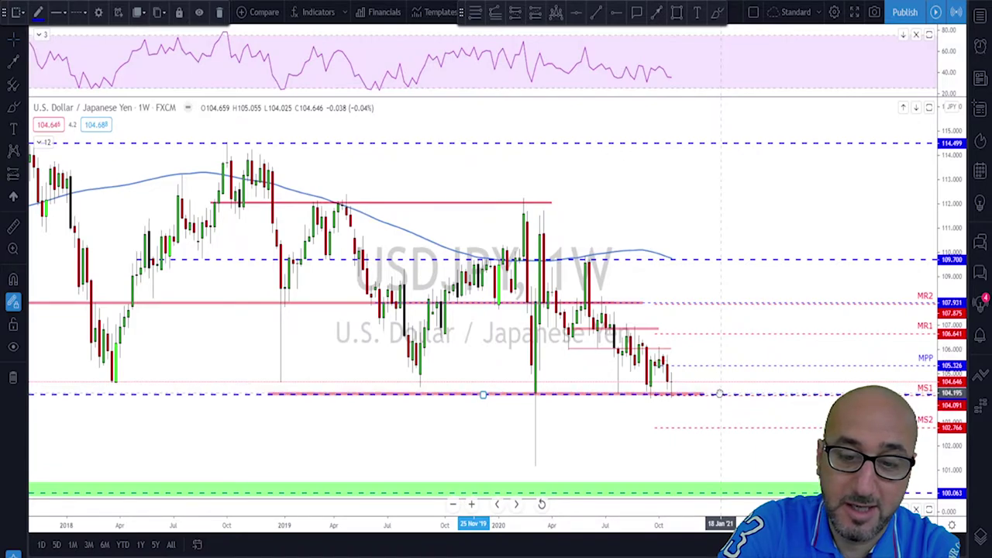
Resize the USDJPY support rectangle to span 104.323 to 104.090 and start at 28 May 2018
left_click_drag(268, 394, 152, 390)
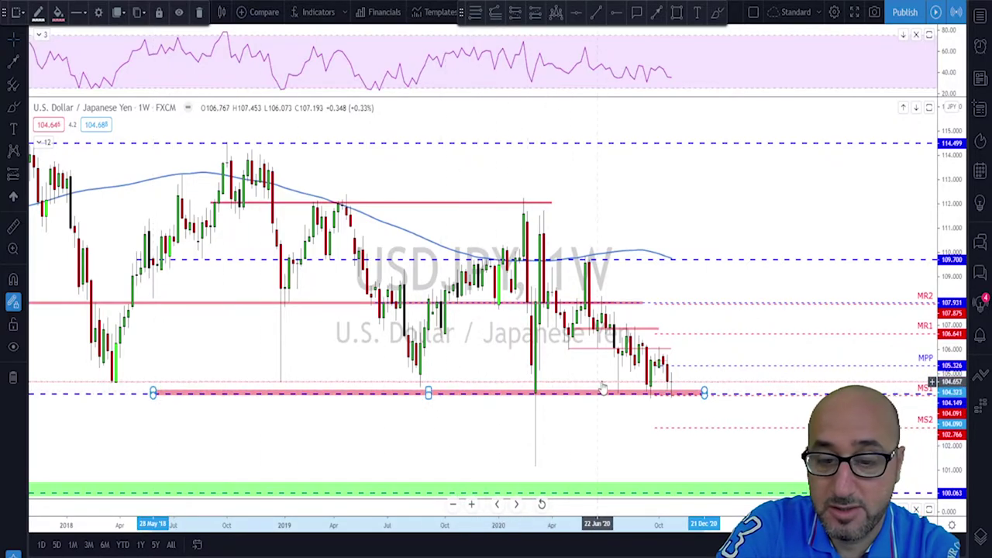
scroll(602, 388, "down", 5)
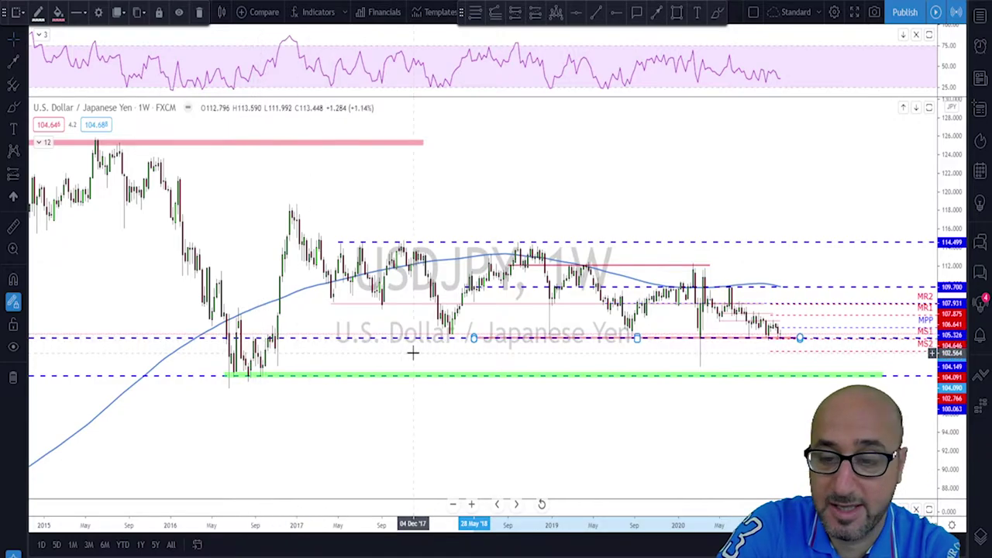
scroll(413, 353, "up", 5)
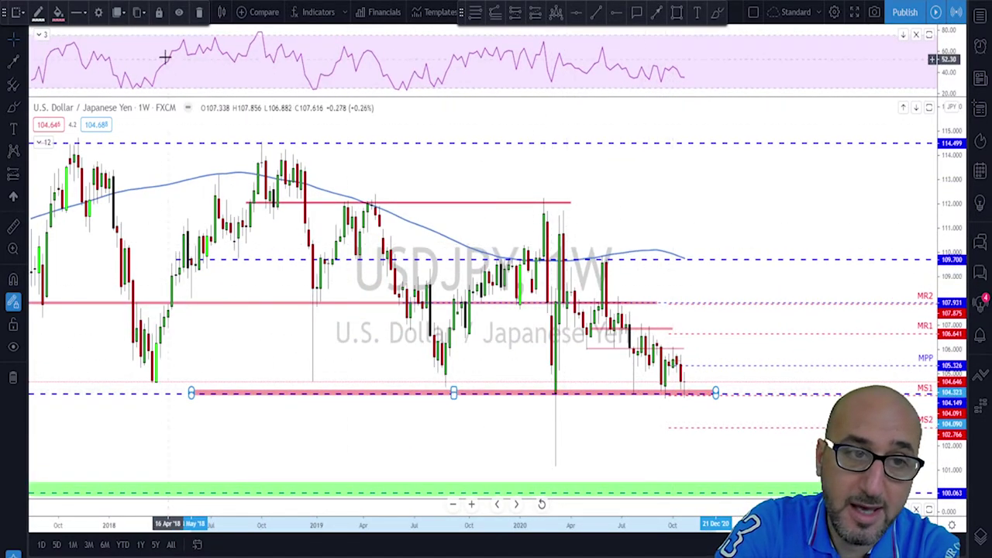
right_click(397, 261)
left_click(620, 215)
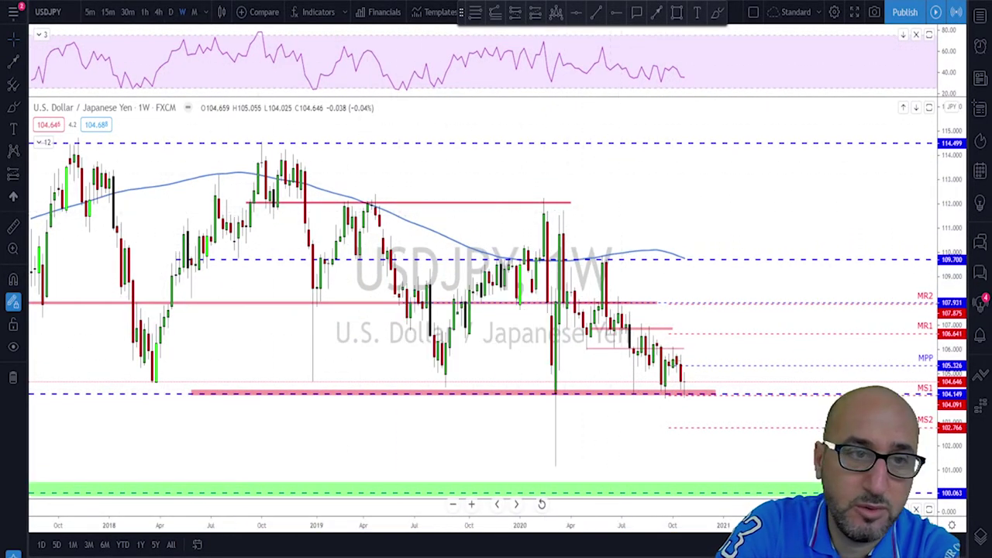
Change USDJPY to the daily timeframe, sketch a break below support down to MS2 with the Brush, and delete the stroke
left_click(170, 11)
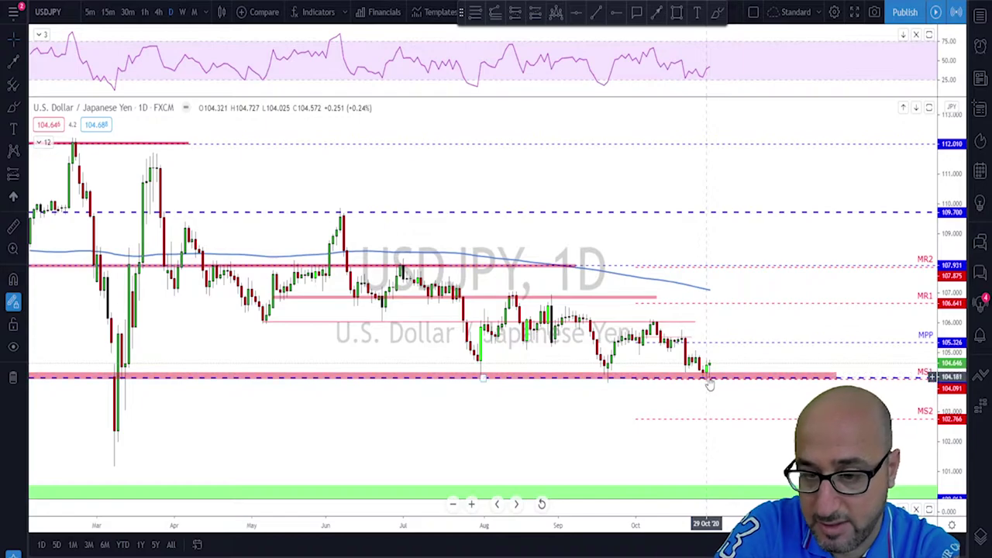
left_click(718, 12)
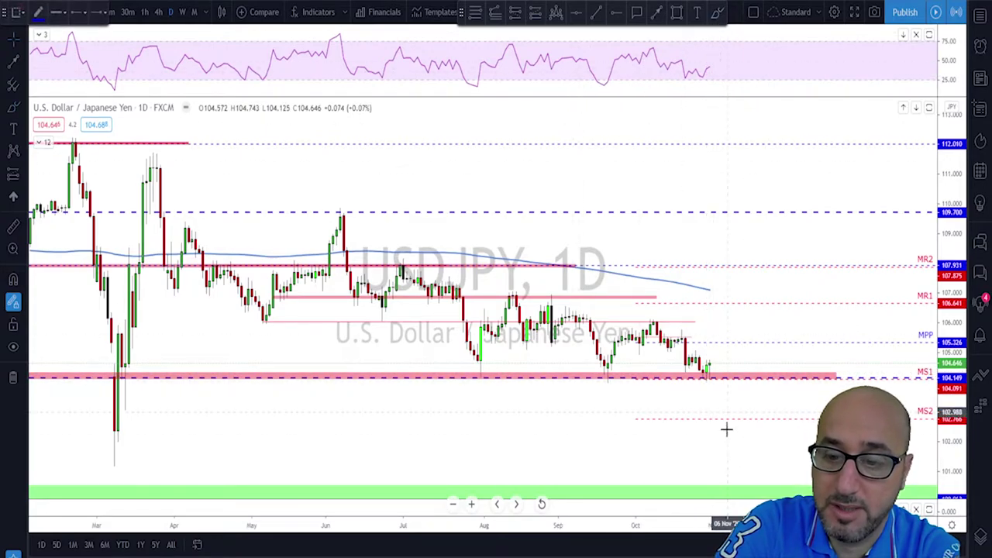
left_click_drag(708, 362, 746, 424)
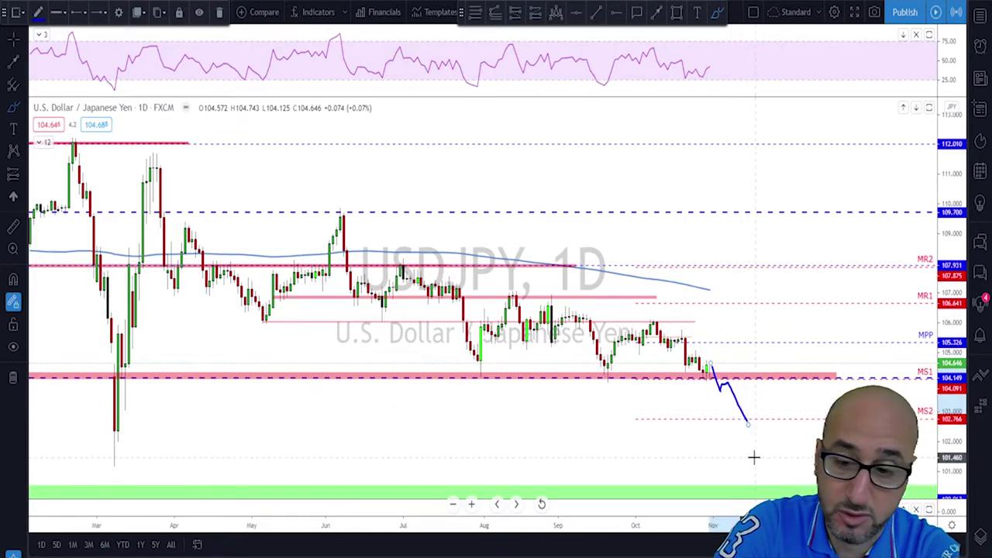
key("Delete")
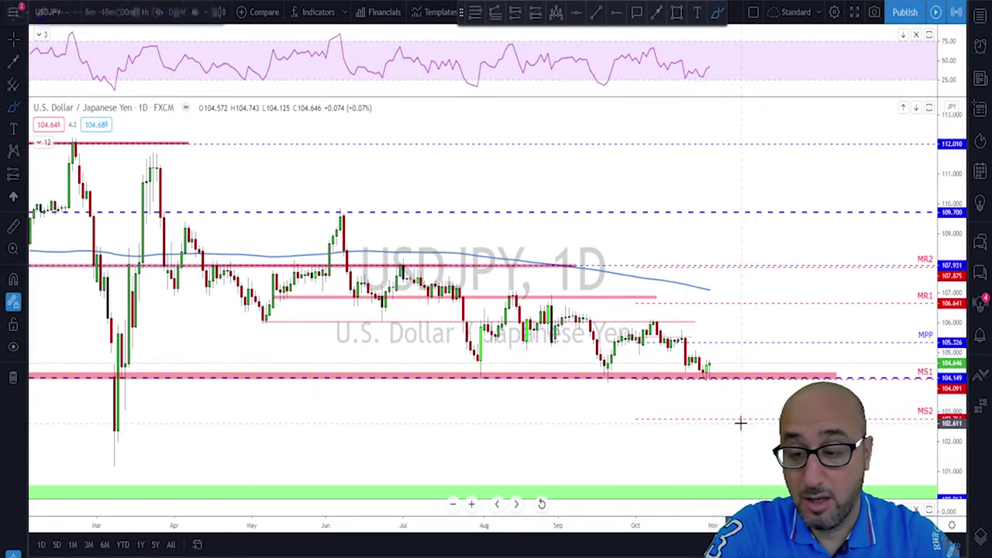
Change USDJPY to the 4-hour timeframe
scroll(740, 421, "down", 2)
scroll(713, 401, "up", 2)
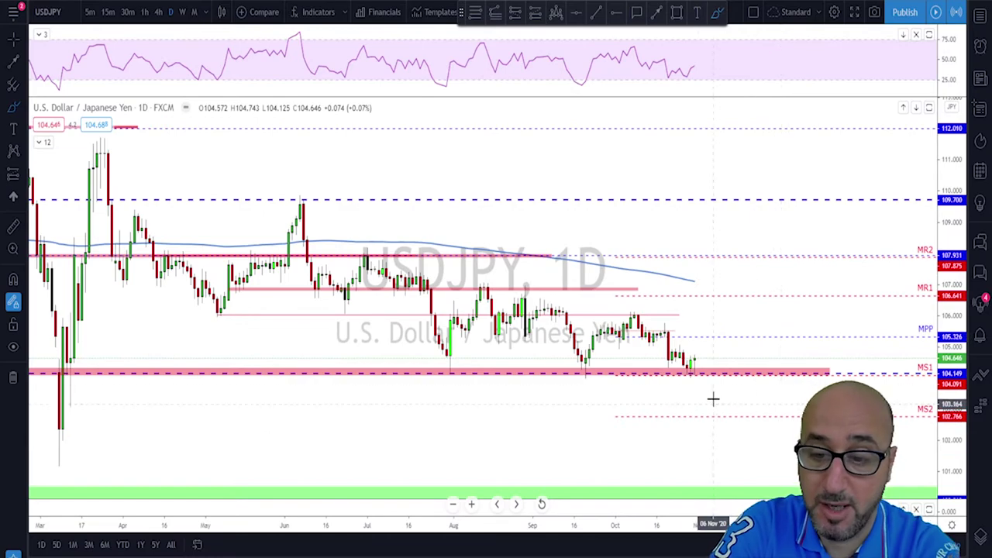
left_click(159, 11)
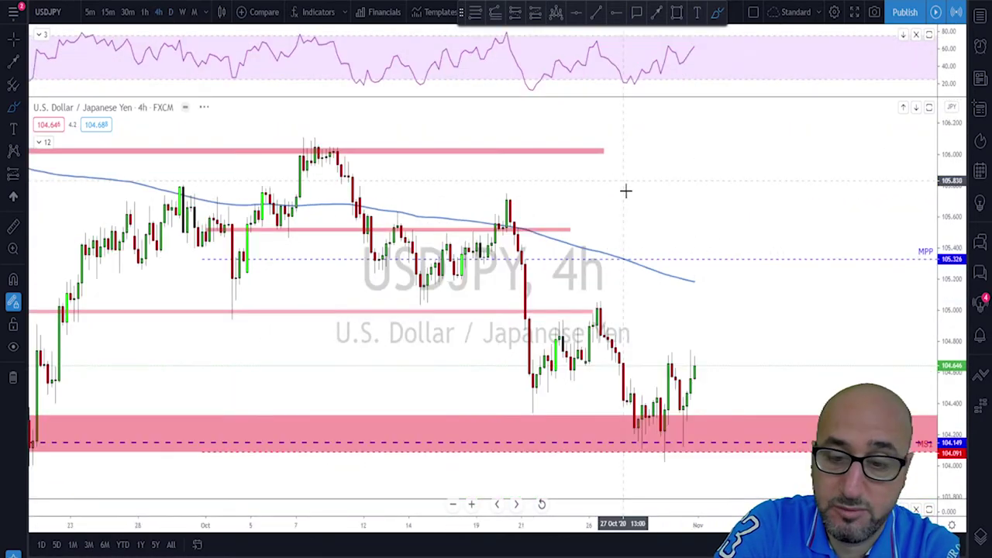
Sketch the repeated bounces off the 104.149 USDJPY support and a rise to MPP with the Brush, and remove the strokes
scroll(762, 376, "up", 2)
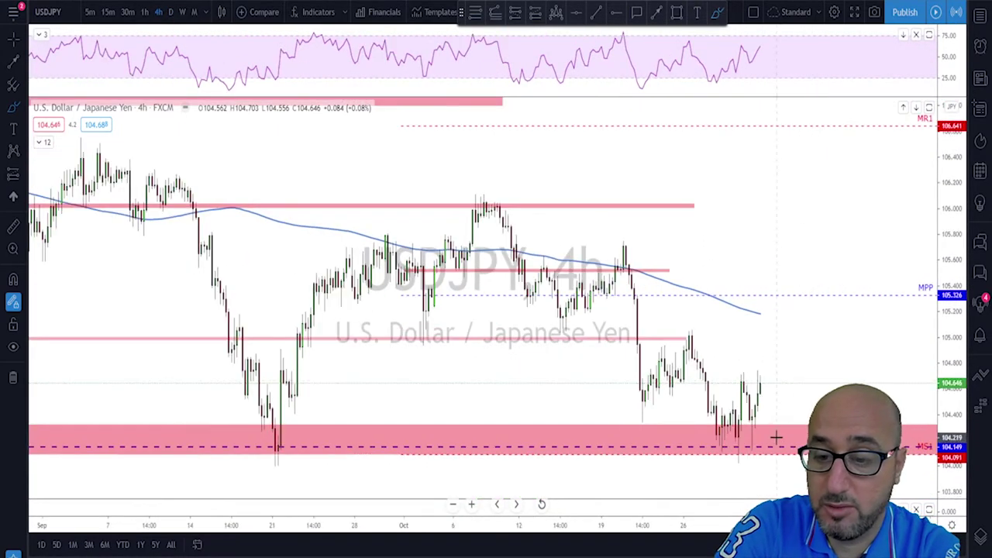
mouse_move(717, 448)
left_mouse_down()
mouse_move(790, 448)
mouse_move(744, 385)
mouse_move(760, 437)
left_mouse_up()
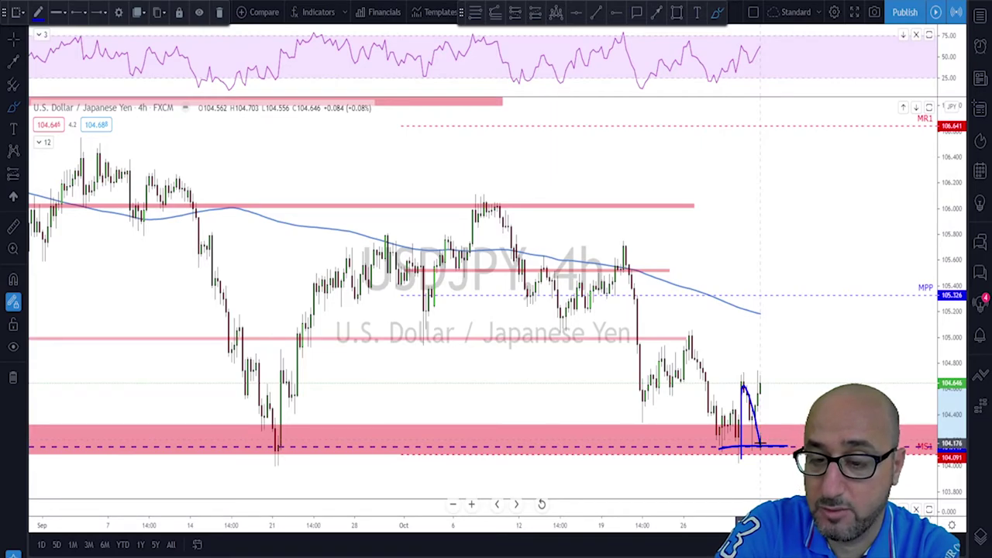
mouse_move(758, 379)
left_mouse_down()
mouse_move(775, 370)
mouse_move(795, 293)
left_mouse_up()
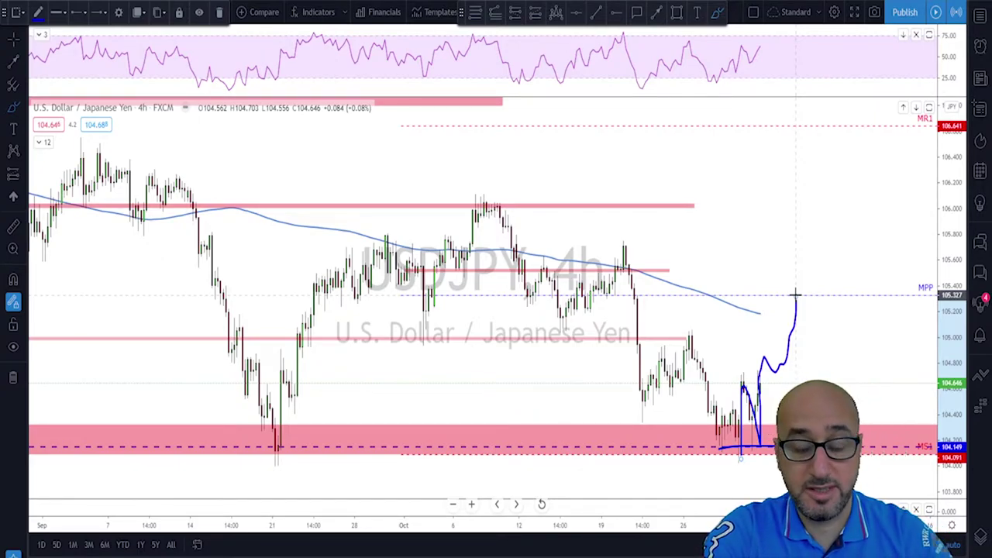
key("ctrl+z")
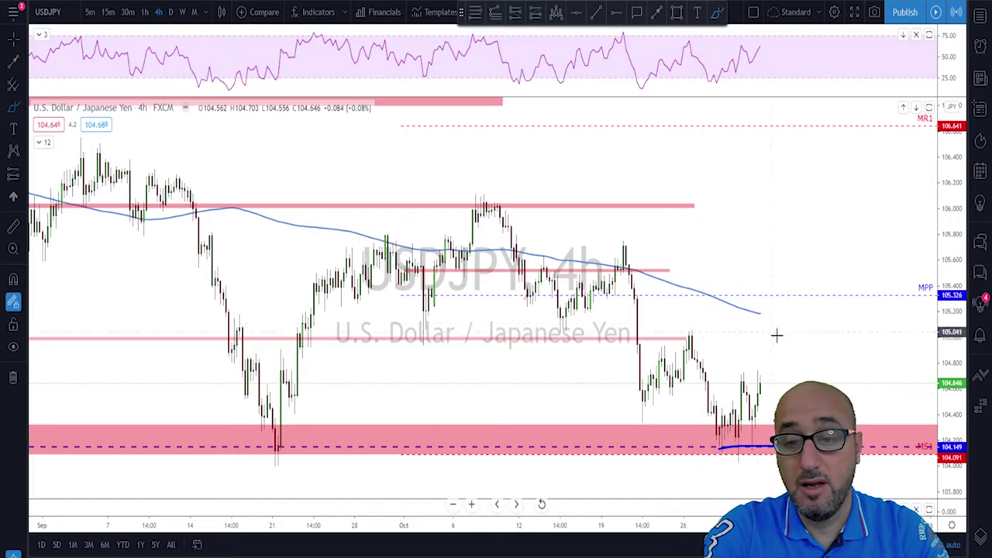
scroll(791, 341, "down", 3)
scroll(791, 341, "up", 2)
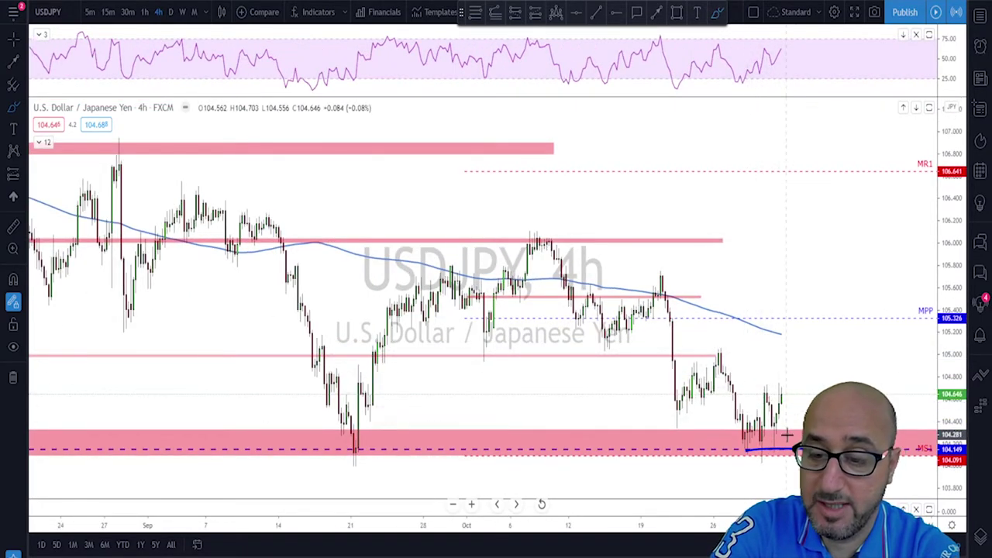
left_click_drag(782, 454, 823, 384)
key("Delete")
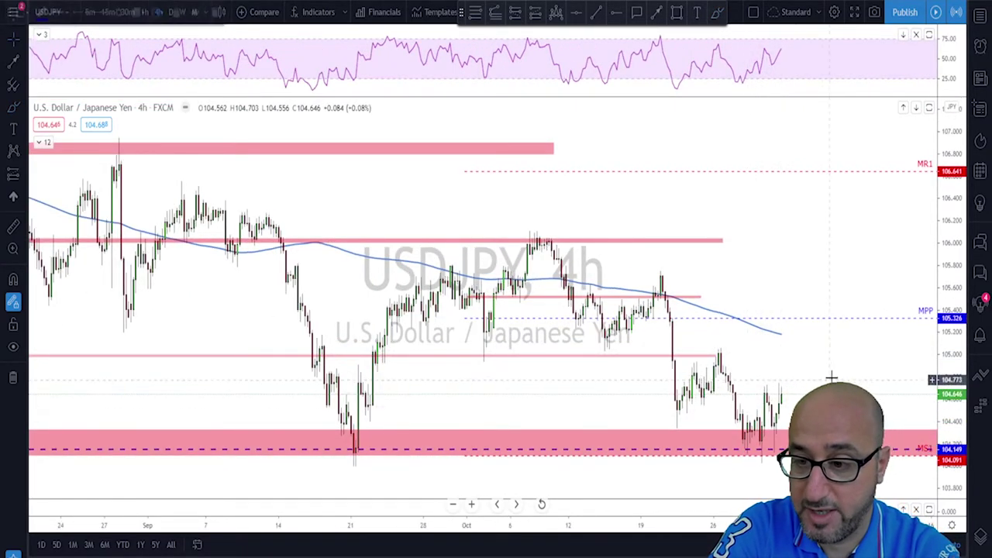
Extend the USDJPY rectangle near 105.000 past the latest candles with its upper edge at about 105.06, and delete the rectangle near 105.500
mouse_move(716, 355)
left_mouse_down()
mouse_move(915, 336)
mouse_move(933, 349)
left_mouse_up()
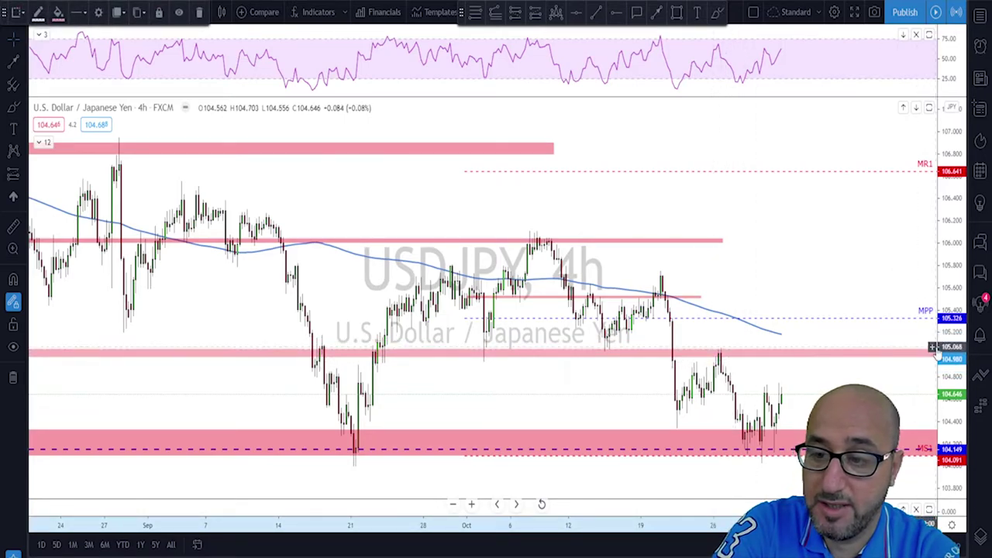
left_click(689, 301)
left_click(760, 305)
scroll(759, 305, "down", 6)
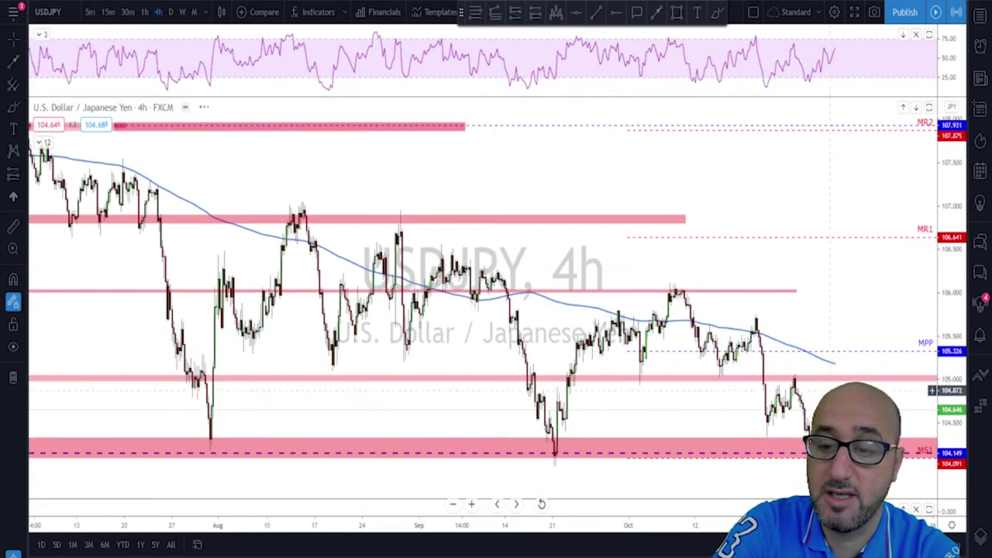
scroll(932, 456, "up", 3)
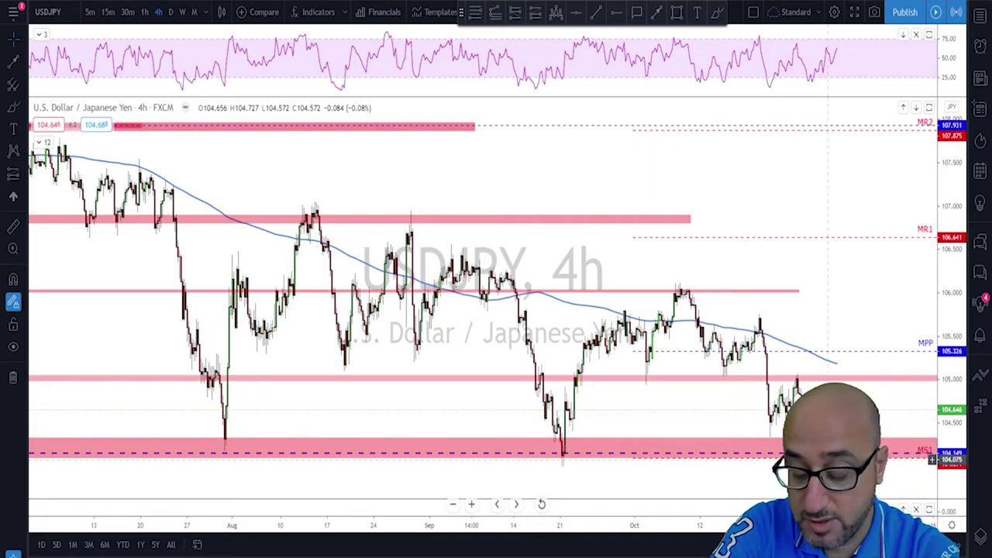
Switch the chart to NZDUSD on the daily timeframe
key("Down")
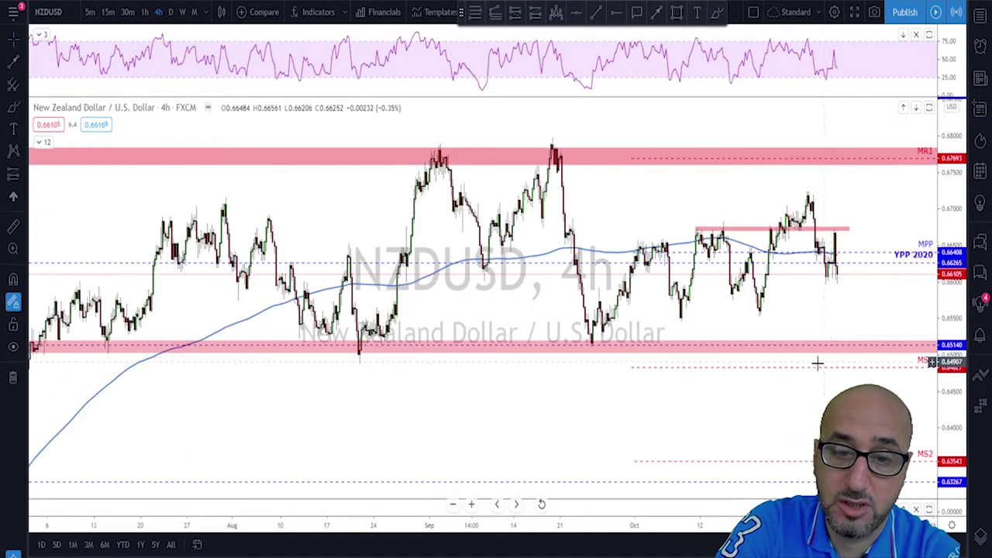
left_click(171, 12)
scroll(849, 255, "up", 10)
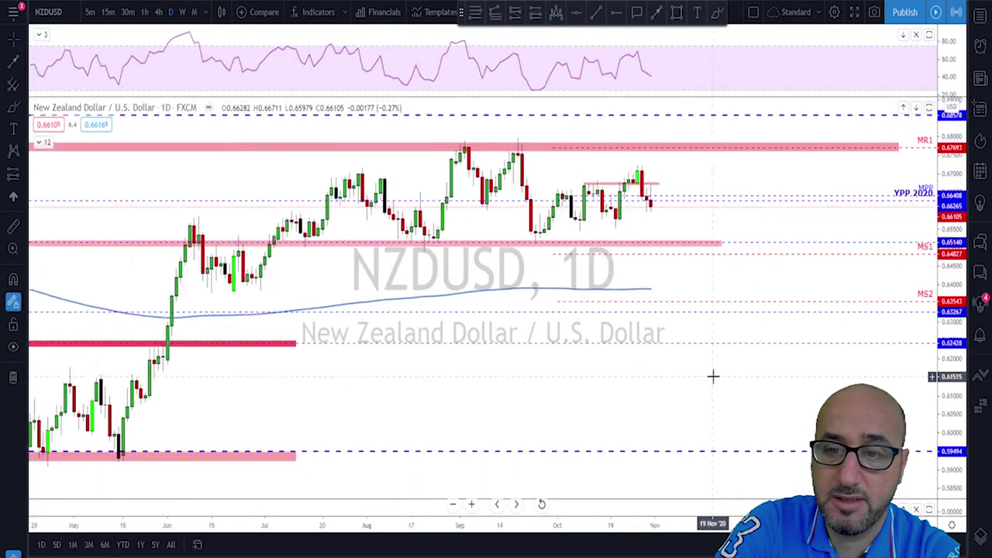
Circle the late-October NZDUSD high with the Brush, sketch the swings since the September high, and delete the swing stroke
left_click(718, 13)
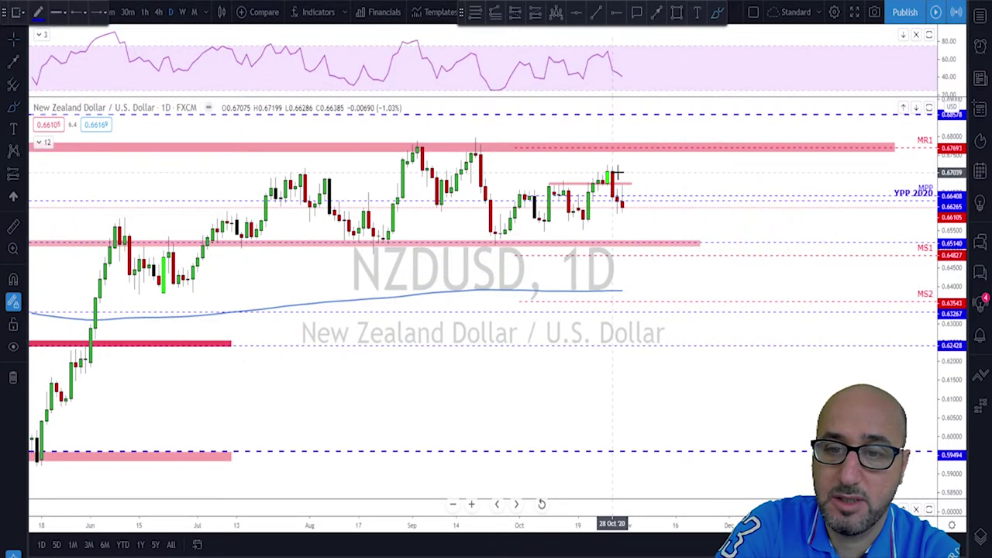
left_click_drag(613, 163, 609, 166)
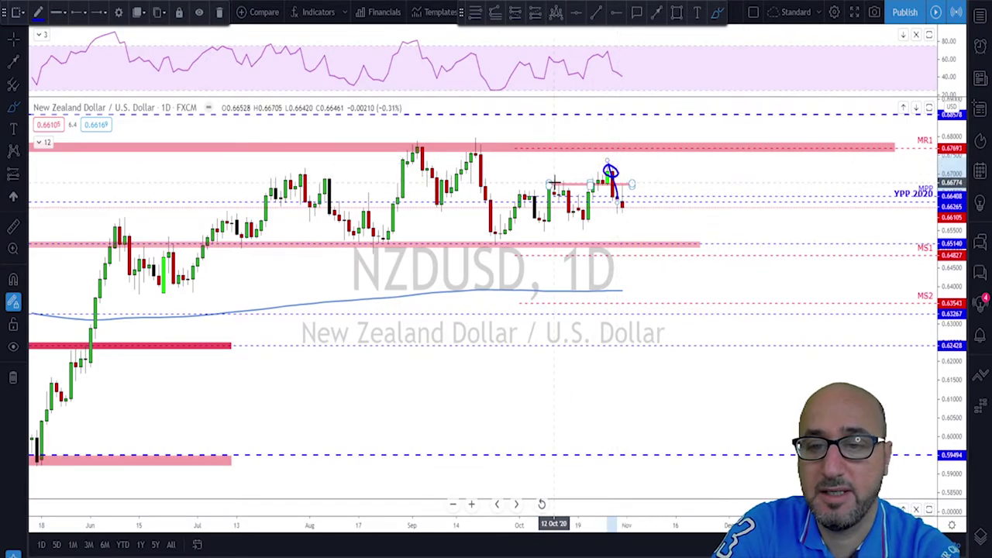
left_click(644, 243)
scroll(659, 235, "down", 3)
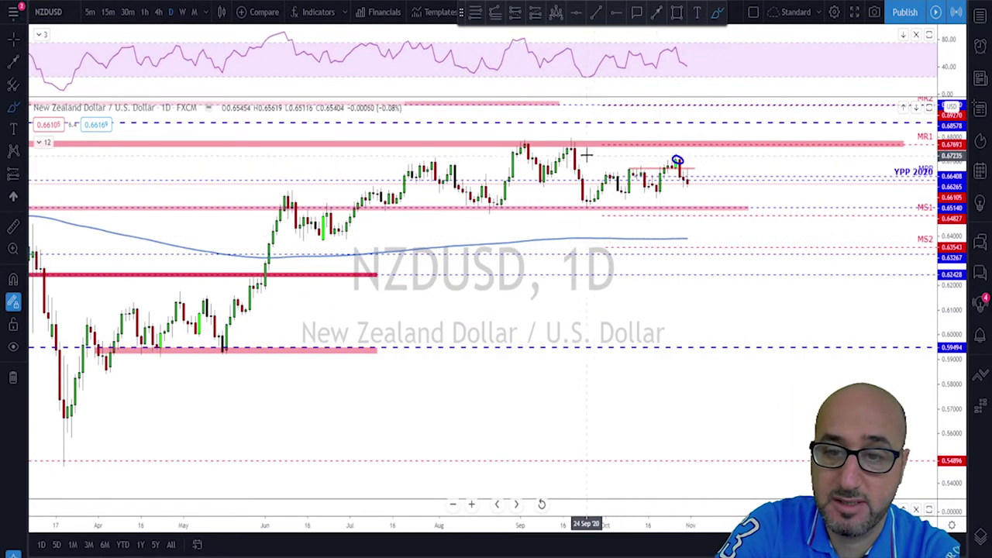
mouse_move(572, 144)
left_mouse_down()
mouse_move(594, 203)
mouse_move(635, 169)
mouse_move(676, 195)
mouse_move(696, 165)
left_mouse_up()
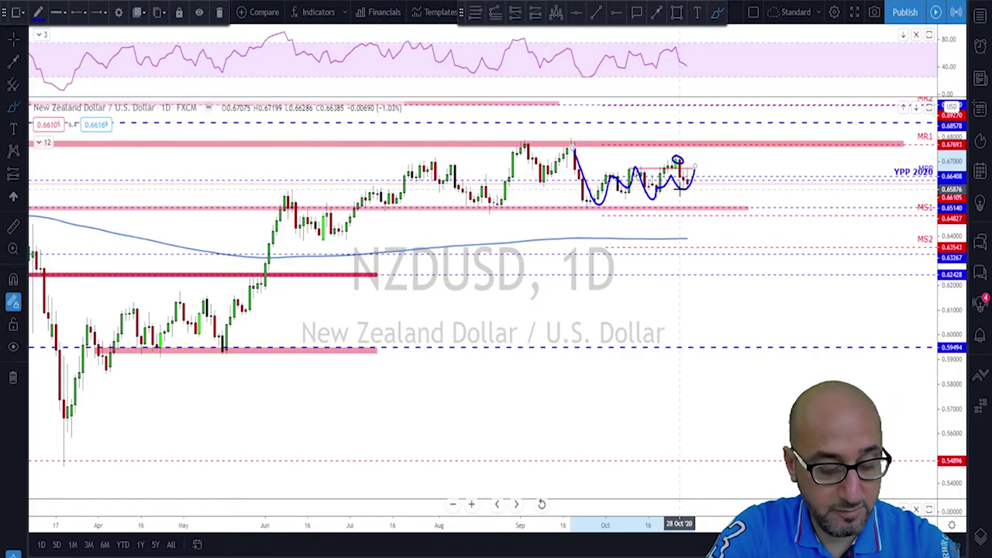
key("Delete")
scroll(679, 190, "down", 4)
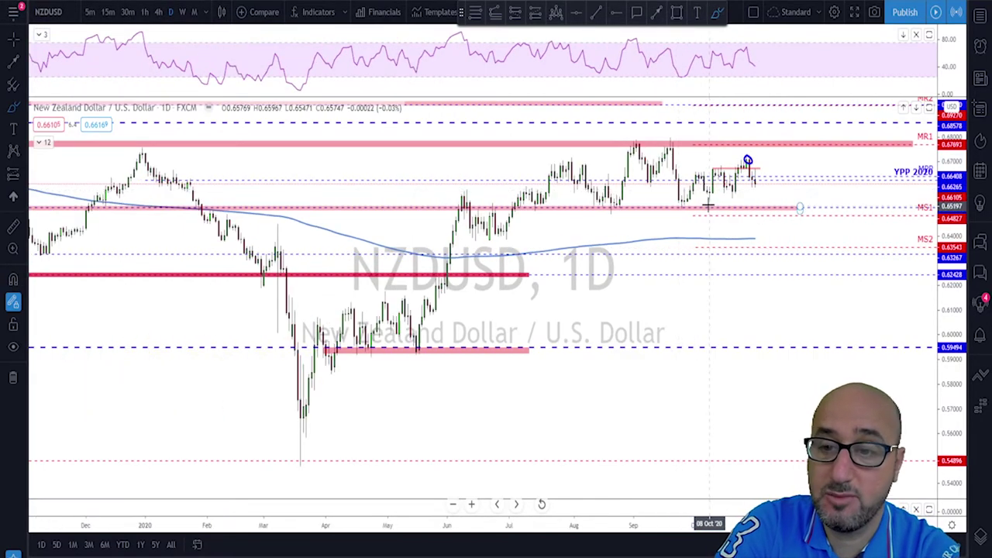
Sketch a rising line under the NZDUSD lows, the recent swings and a break below 0.65140 to MS2, and undo all strokes
left_click_drag(676, 211, 732, 191)
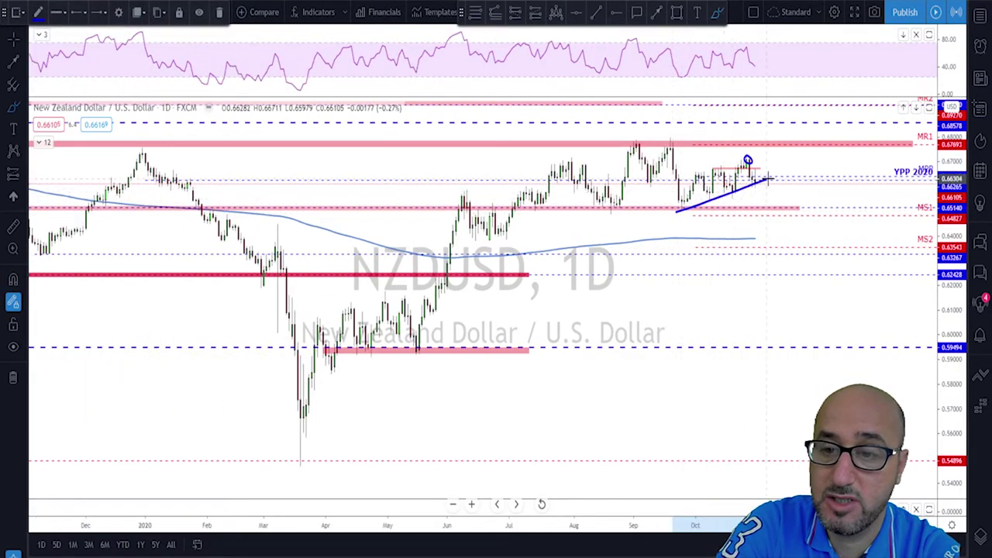
mouse_move(664, 138)
left_mouse_down()
mouse_move(682, 194)
mouse_move(713, 169)
mouse_move(749, 167)
mouse_move(759, 183)
left_mouse_up()
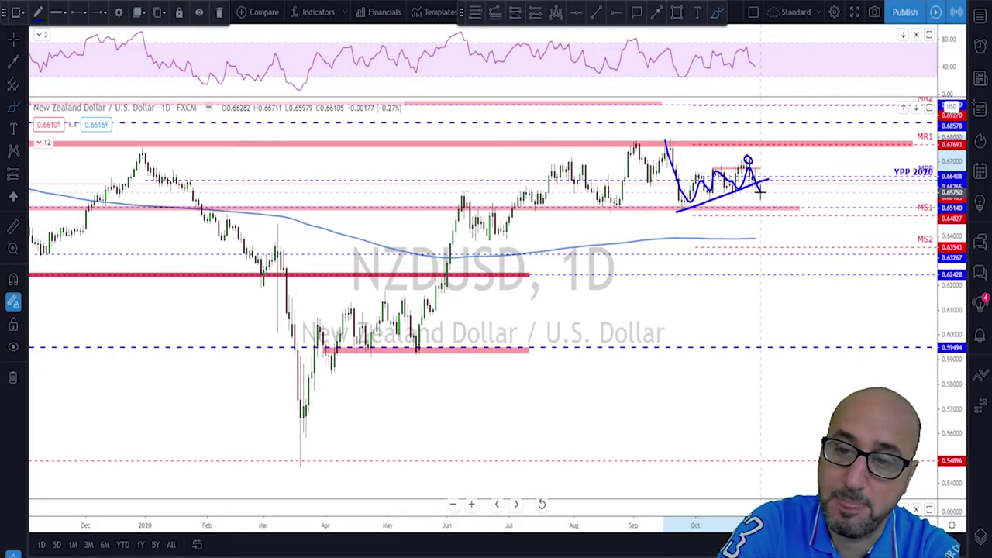
mouse_move(535, 207)
left_mouse_down()
mouse_move(794, 210)
mouse_move(792, 248)
left_mouse_up()
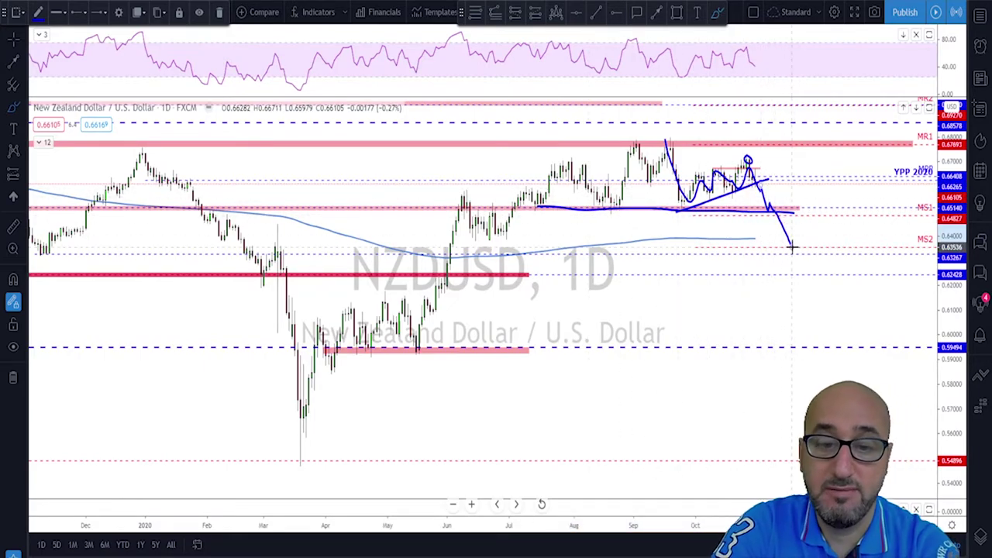
key("ctrl+z")
key("ctrl+z")
key("ctrl+z")
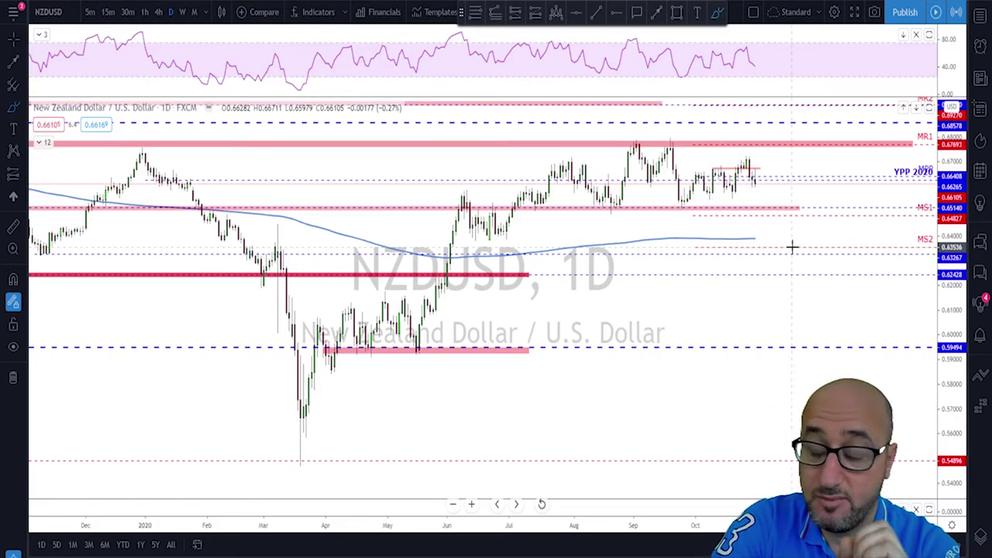
Change NZDUSD to the 4-hour timeframe and bring the price action around the October resistance zone into view
scroll(790, 220, "down", 1)
scroll(790, 219, "down", 1)
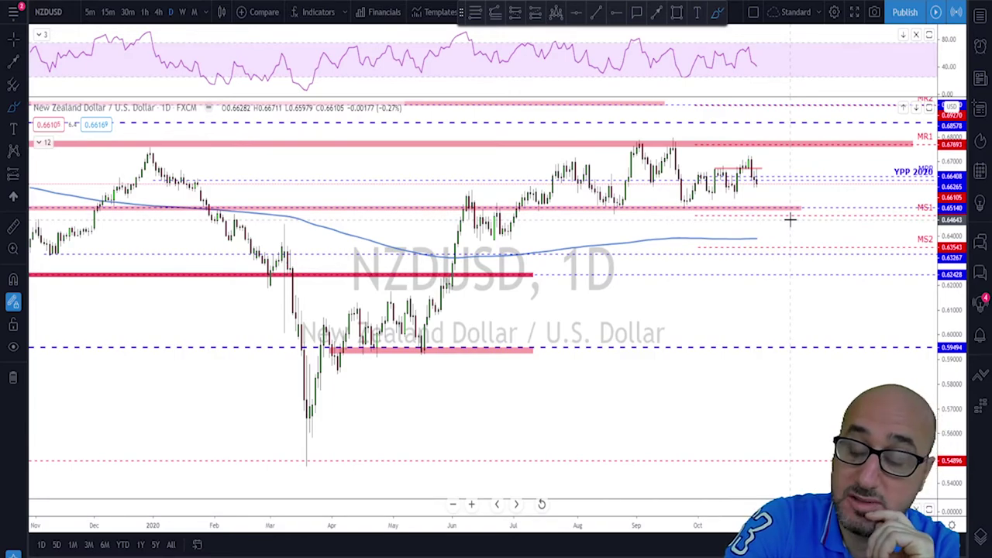
scroll(790, 220, "up", 3)
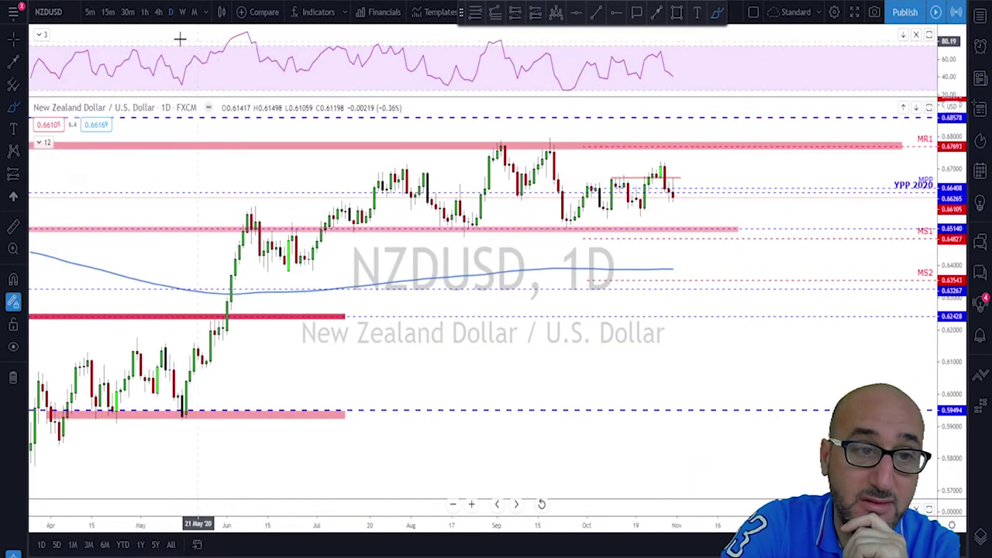
left_click(159, 13)
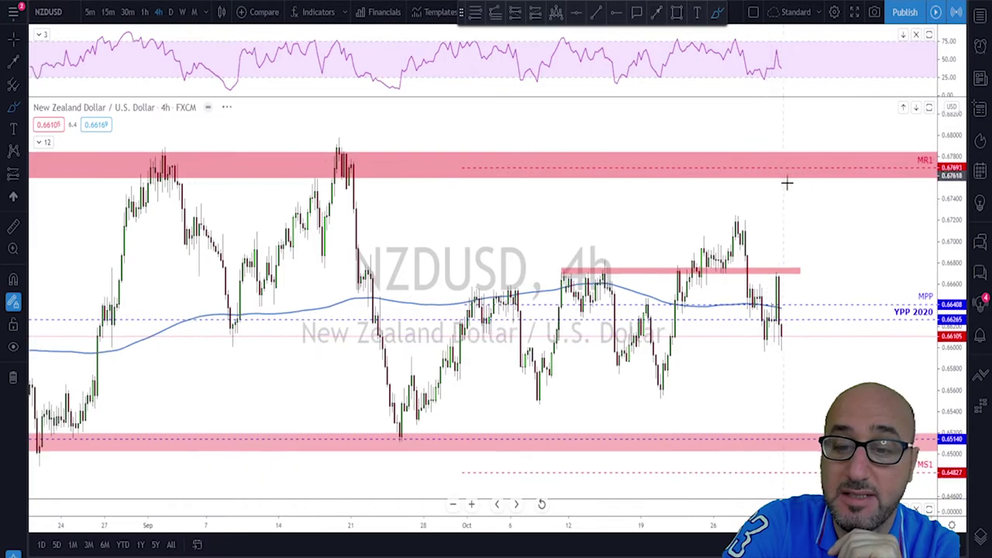
left_click(795, 269)
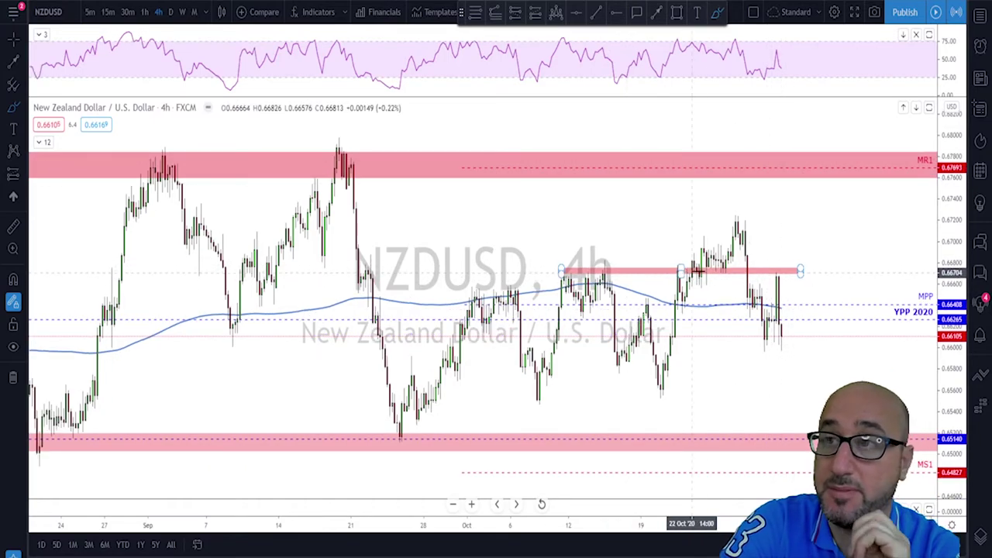
left_click_drag(692, 365, 755, 364)
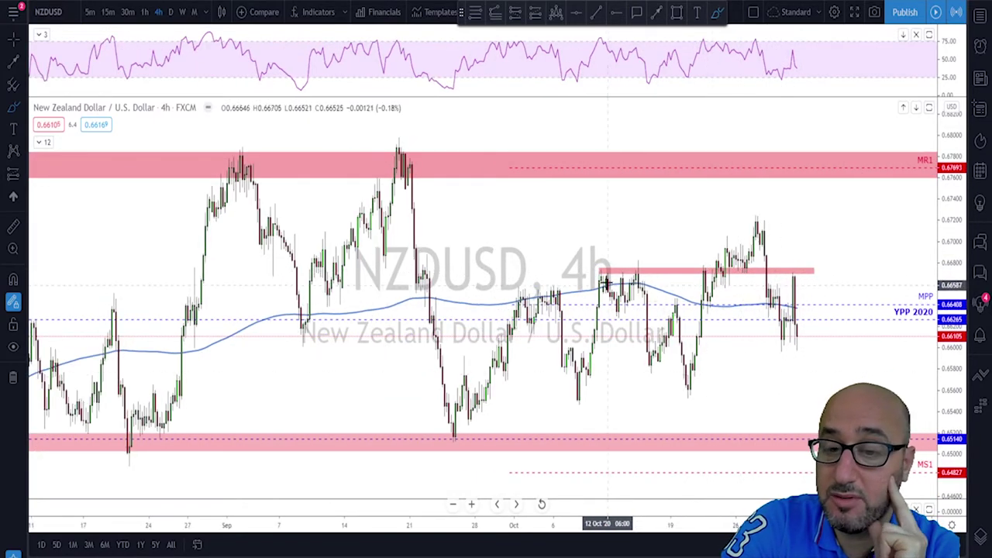
Sketch the NZDUSD drop, rebound and renewed fall with a line under the latest lows, and undo both strokes
mouse_move(760, 231)
left_mouse_down()
mouse_move(782, 344)
mouse_move(795, 278)
mouse_move(800, 340)
left_mouse_up()
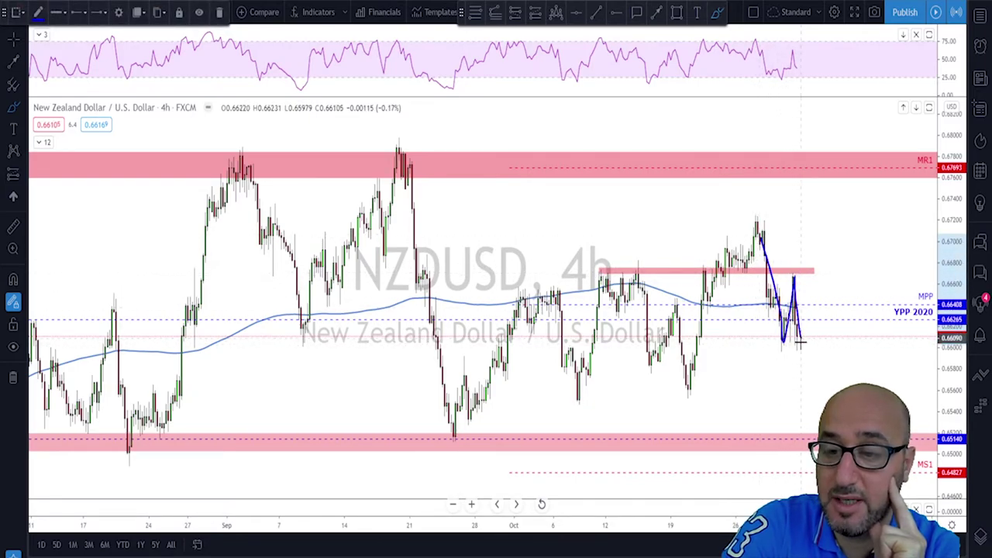
left_click_drag(733, 343, 859, 326)
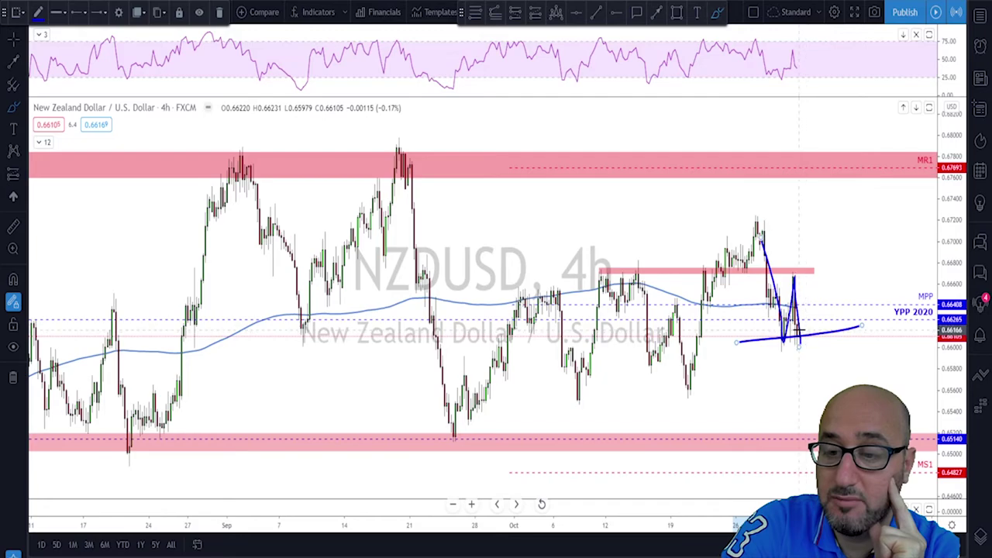
key("ctrl+z")
key("ctrl+z")
Circle the late-September NZDUSD low at the 0.65140 support, sketch a fall through it towards MS2, and undo each stroke
scroll(814, 315, "down", 2)
mouse_move(535, 425)
left_mouse_down()
mouse_move(572, 422)
mouse_move(535, 428)
left_mouse_up()
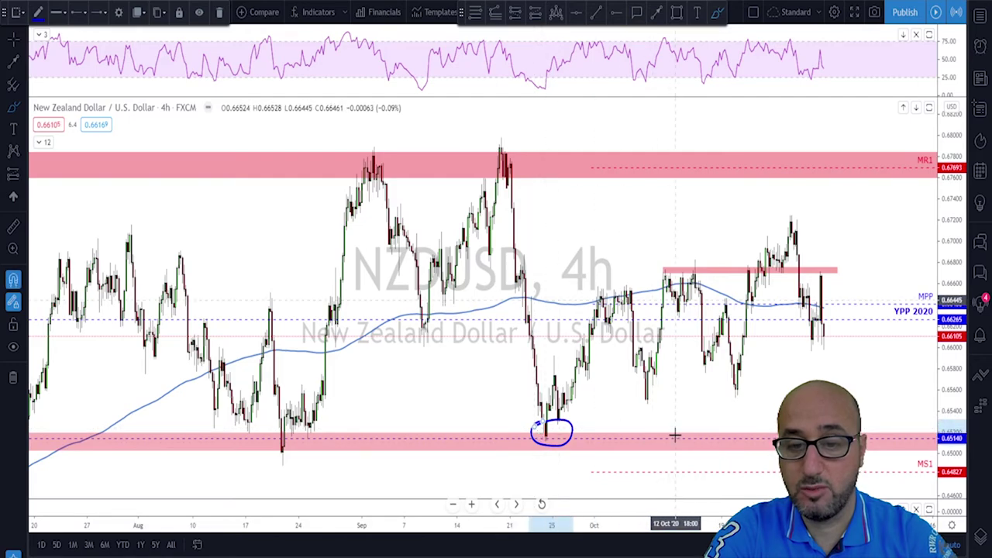
key("ctrl+z")
scroll(734, 339, "down", 3)
mouse_move(852, 220)
left_mouse_down()
mouse_move(863, 286)
mouse_move(889, 334)
left_mouse_up()
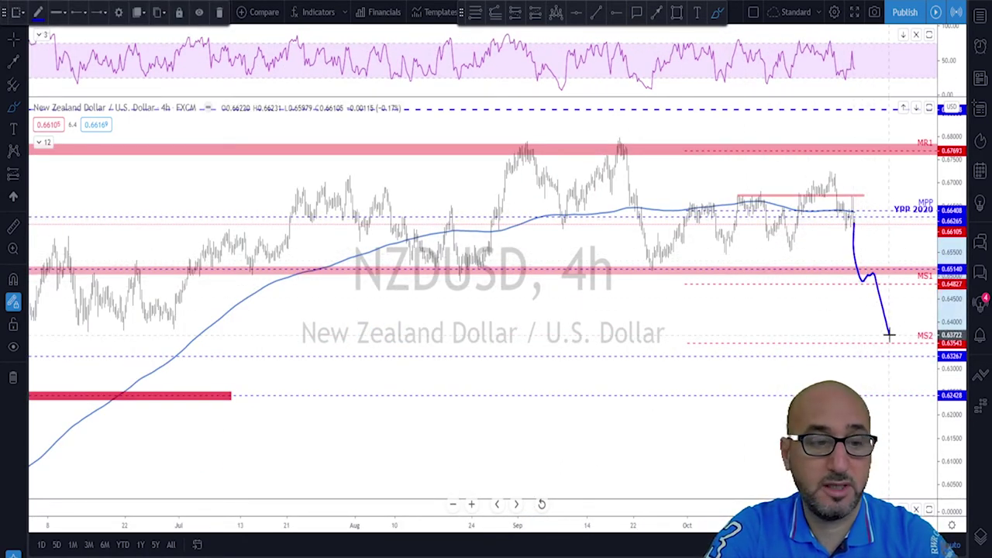
key("ctrl+z")
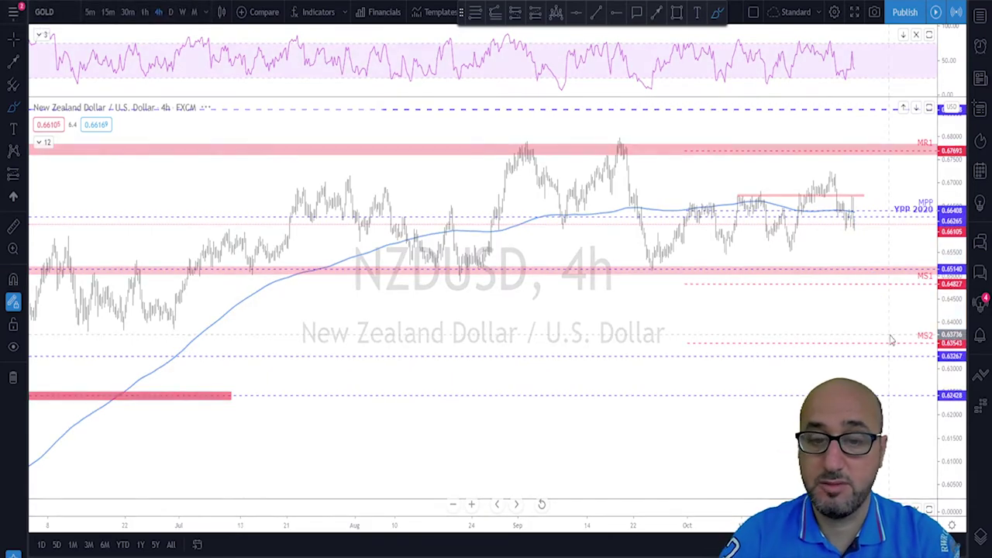
Switch the chart to GOLD on the daily timeframe, focused on the candles since March
key("Down")
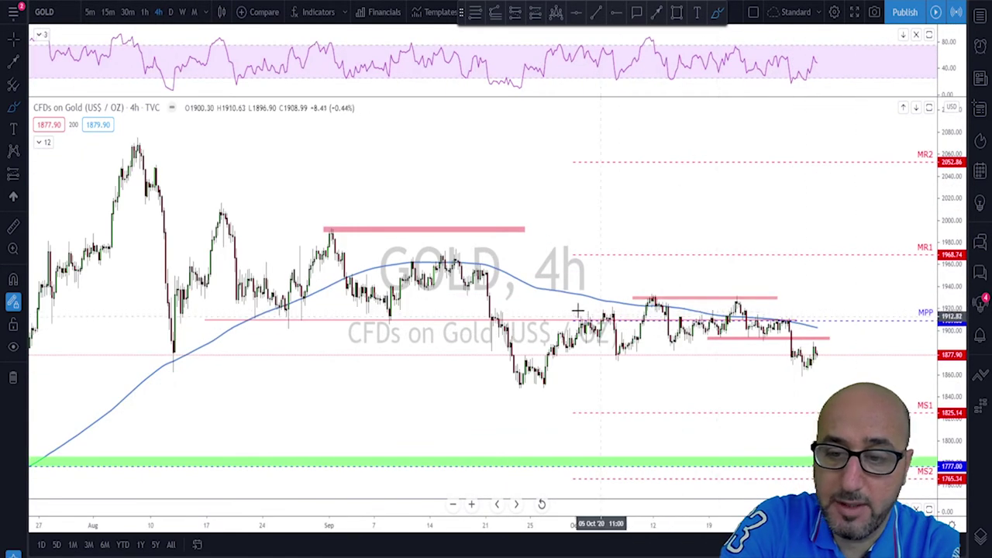
left_click(171, 11)
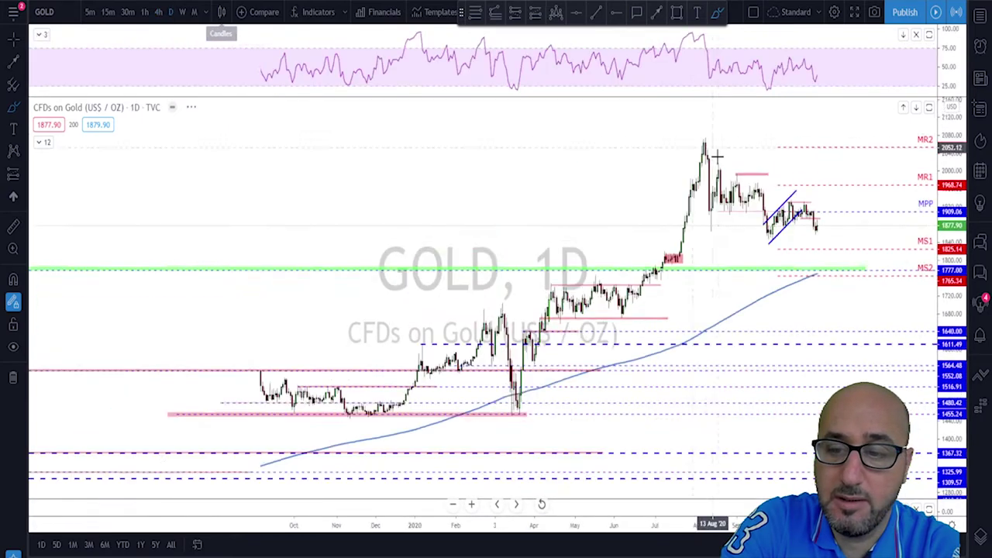
scroll(775, 248, "up", 5)
scroll(733, 285, "up", 2)
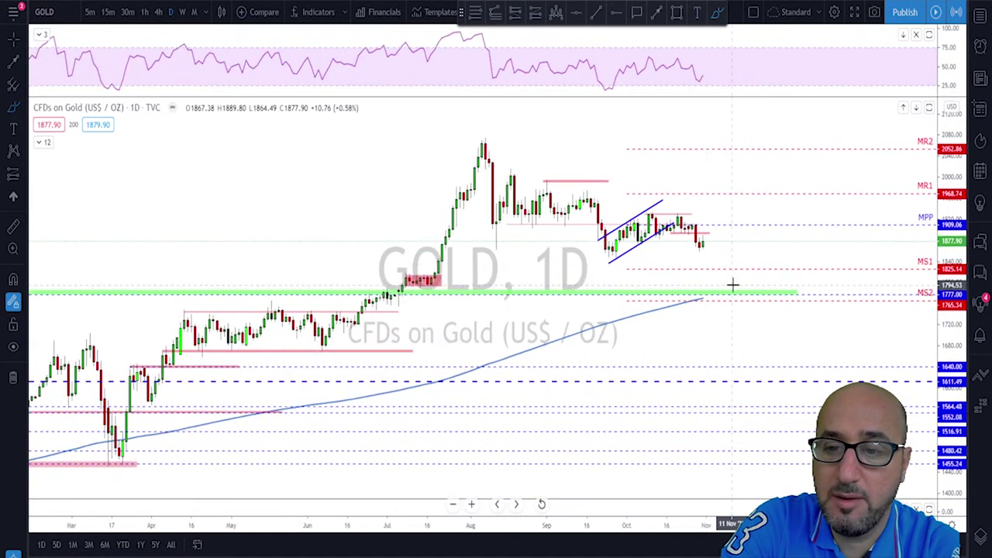
Change GOLD to the 4-hour timeframe, try to mark the zone just below 1900.00 further back towards early October, and undo it
left_click(158, 11)
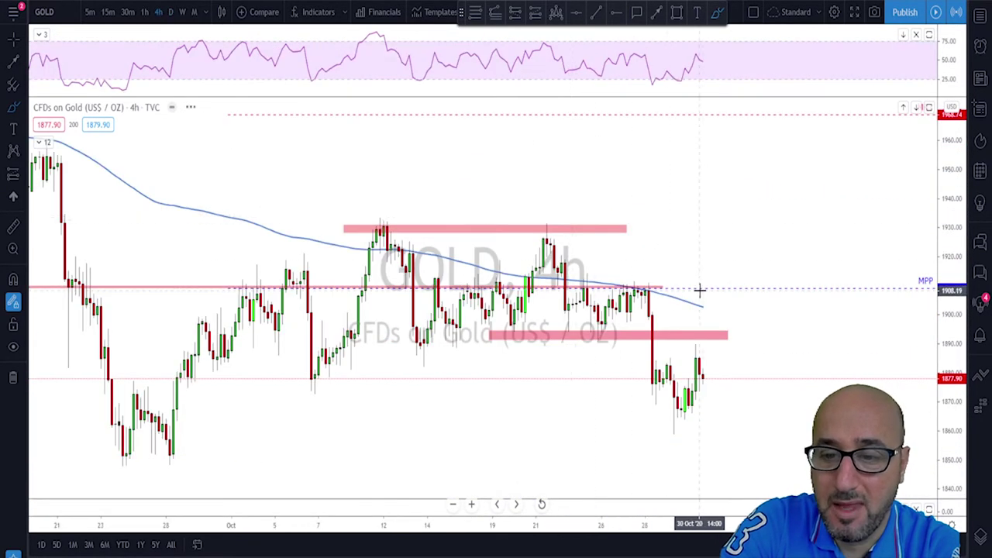
scroll(700, 290, "down", 2)
left_click_drag(574, 350, 457, 353)
key("ctrl+z")
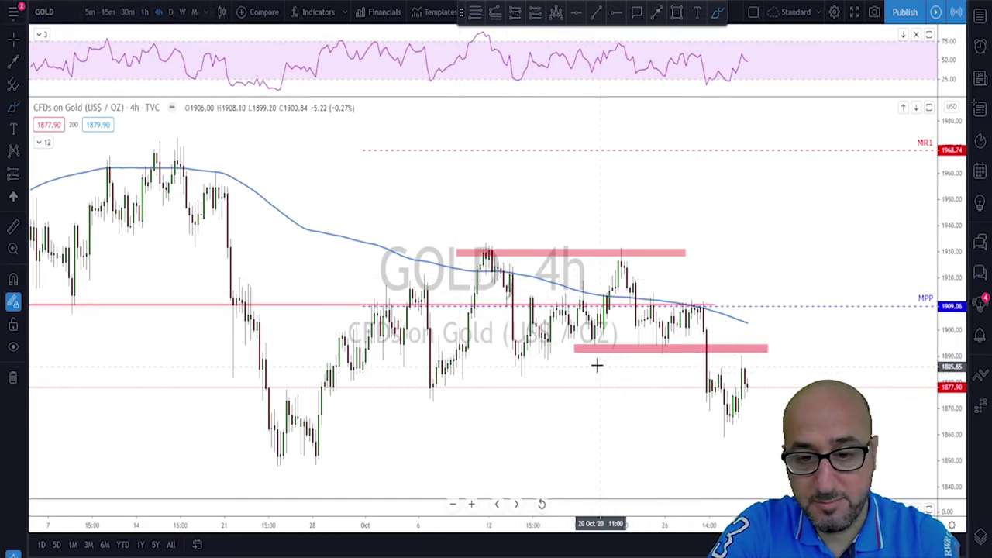
Extend the GOLD zone just below 1900.00 back to 7 October 2020 and widen it to span 1894.41 to 1889.66
left_click_drag(574, 350, 442, 351)
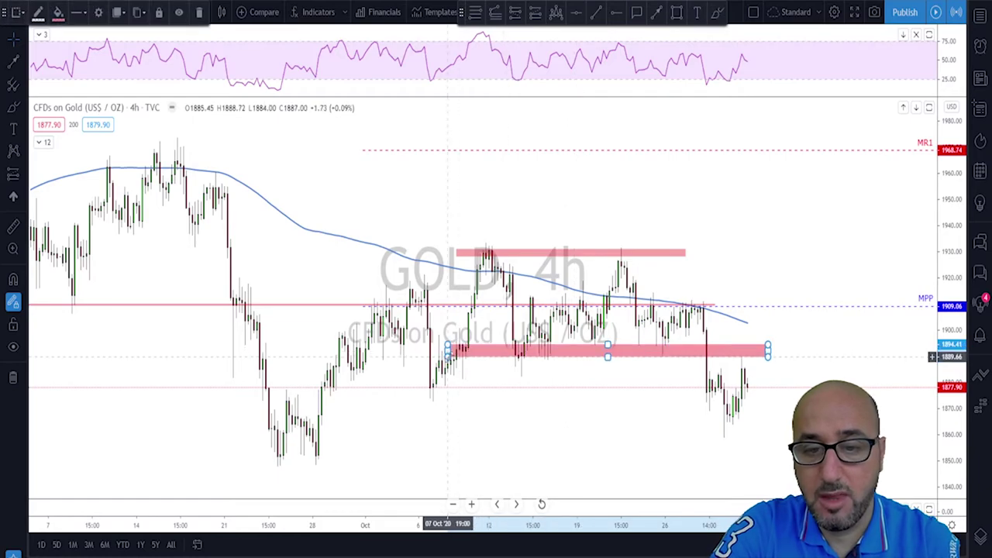
scroll(700, 362, "down", 2)
scroll(790, 428, "up", 2)
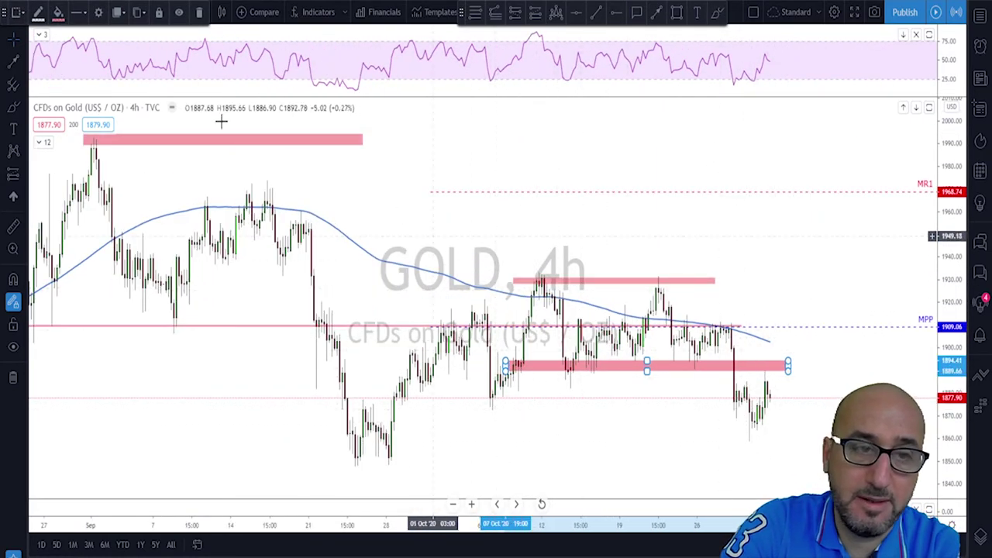
right_click(191, 114)
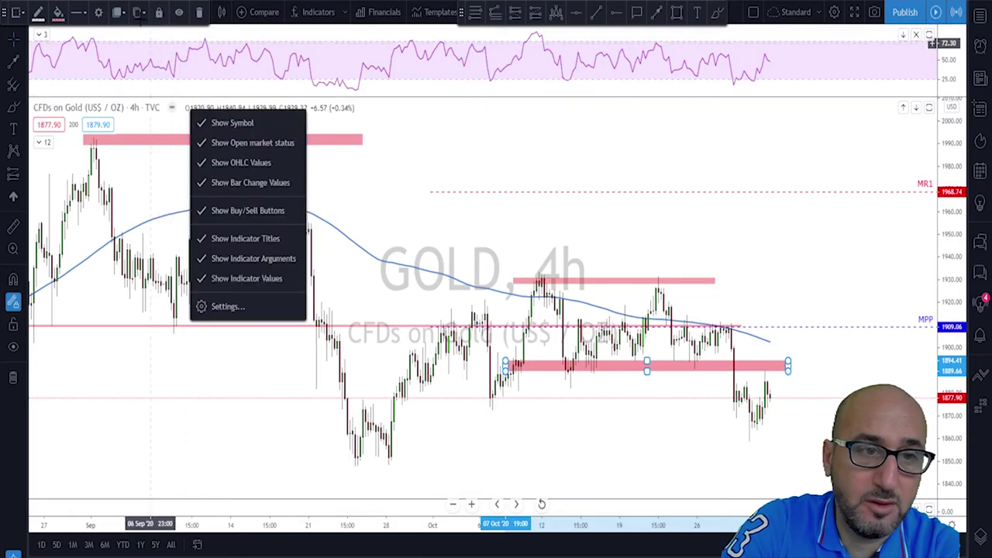
left_click(137, 161)
Change GOLD to the daily timeframe, sketch an arch over the October candles and a drop towards the green zone, and undo the strokes
left_click(174, 12)
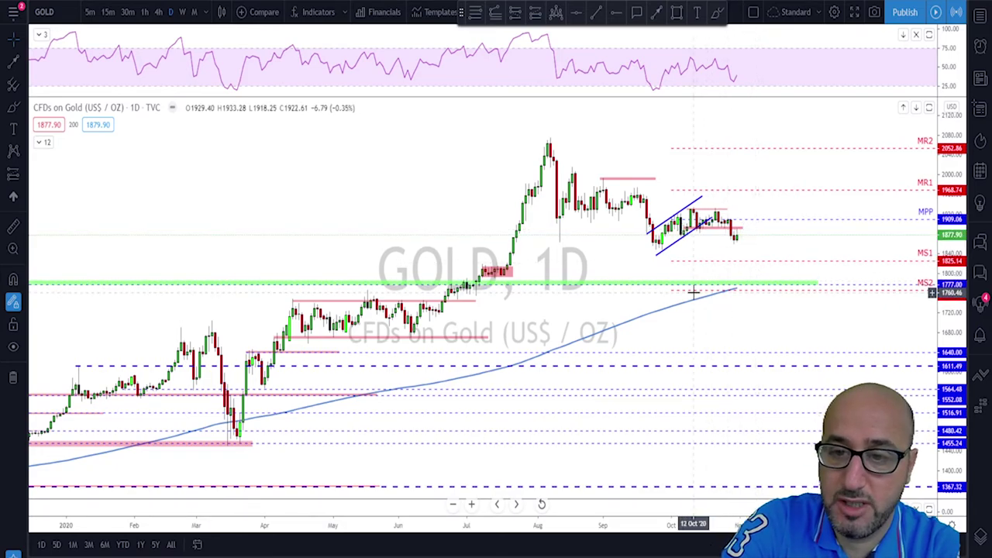
scroll(693, 290, "up", 1)
mouse_move(634, 253)
left_mouse_down()
mouse_move(660, 223)
mouse_move(689, 216)
mouse_move(711, 237)
left_mouse_up()
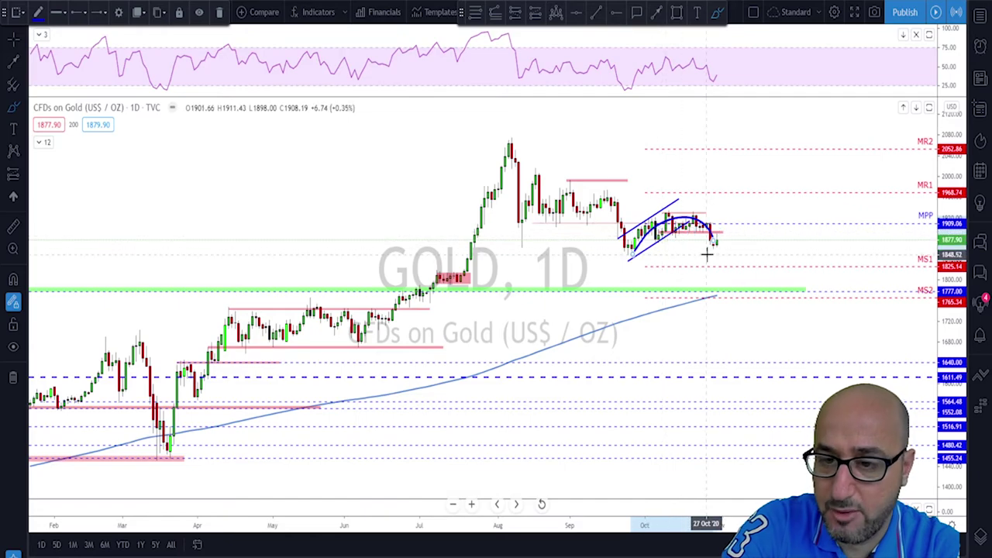
left_click_drag(713, 237, 737, 279)
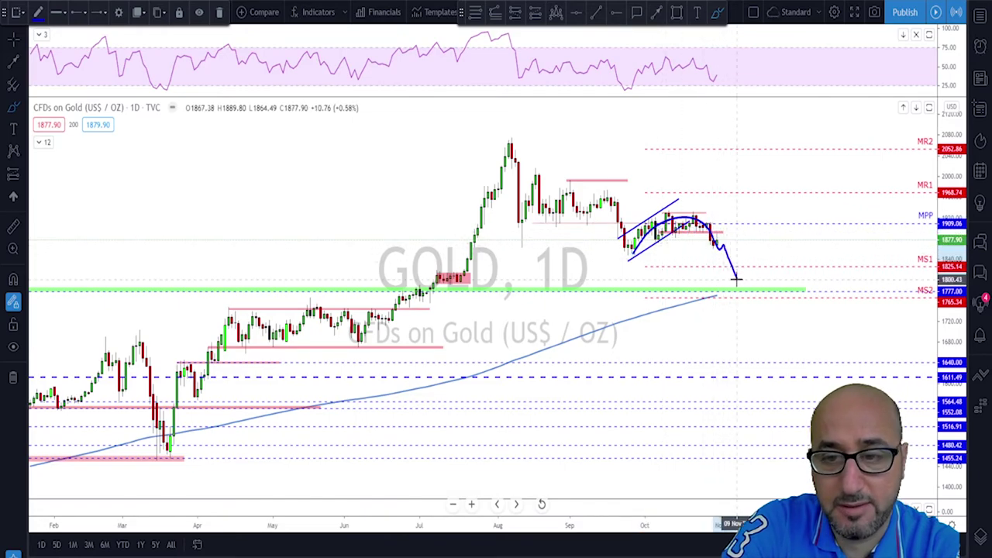
key("ctrl+z")
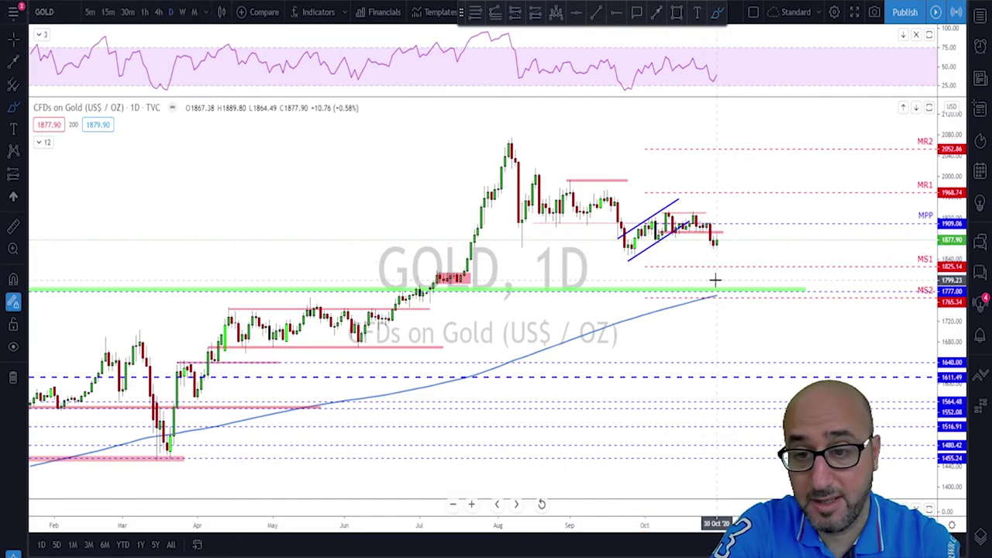
Mark the second October high and the candles before the latest breakdown with short strokes on the daily GOLD chart, and remove them
scroll(715, 280, "up", 3)
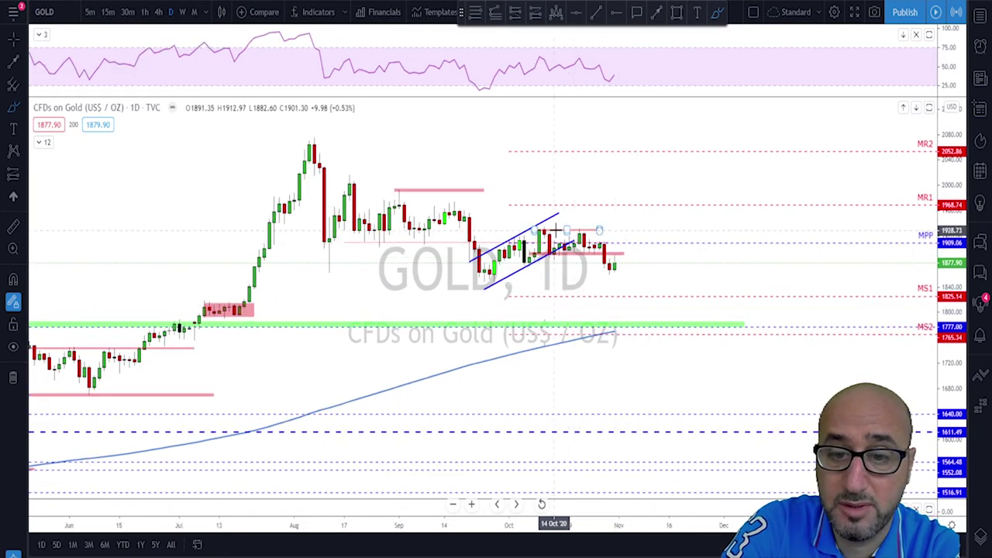
left_click_drag(574, 225, 595, 225)
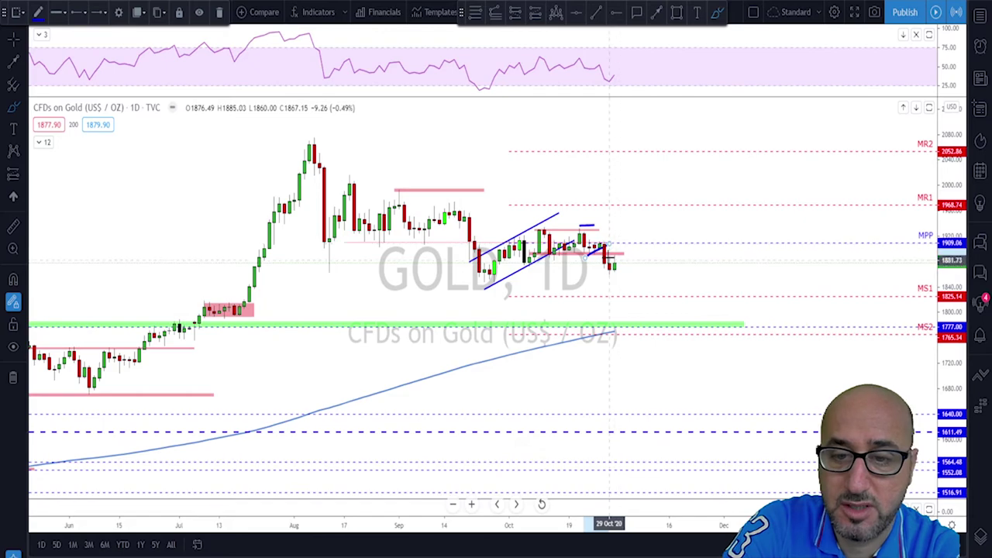
key("Delete")
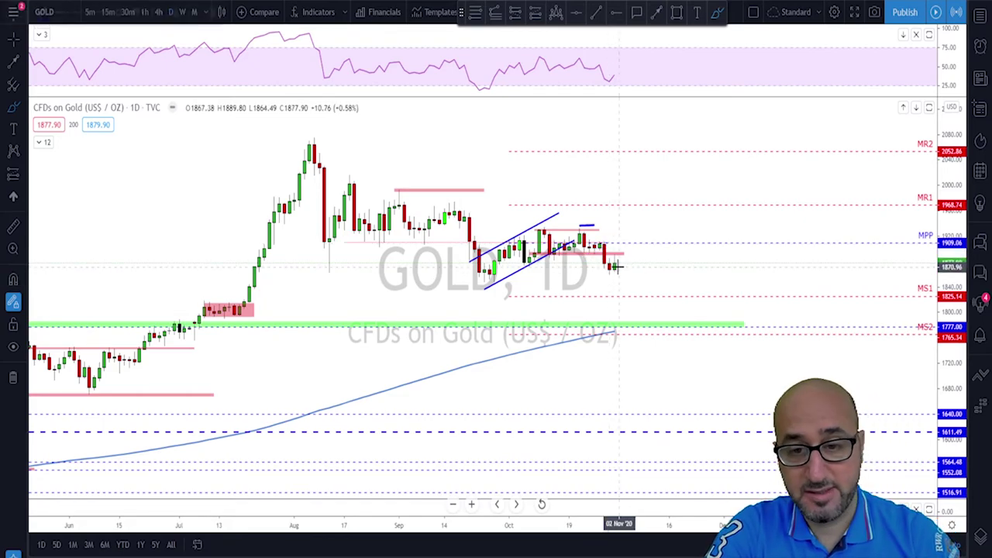
Return GOLD to the 4-hour timeframe, trace the zone below 1900.00, sketch a retest and renewed fall, and undo the strokes
left_click(158, 12)
mouse_move(422, 350)
left_mouse_down()
mouse_move(473, 341)
mouse_move(756, 349)
mouse_move(727, 356)
left_mouse_up()
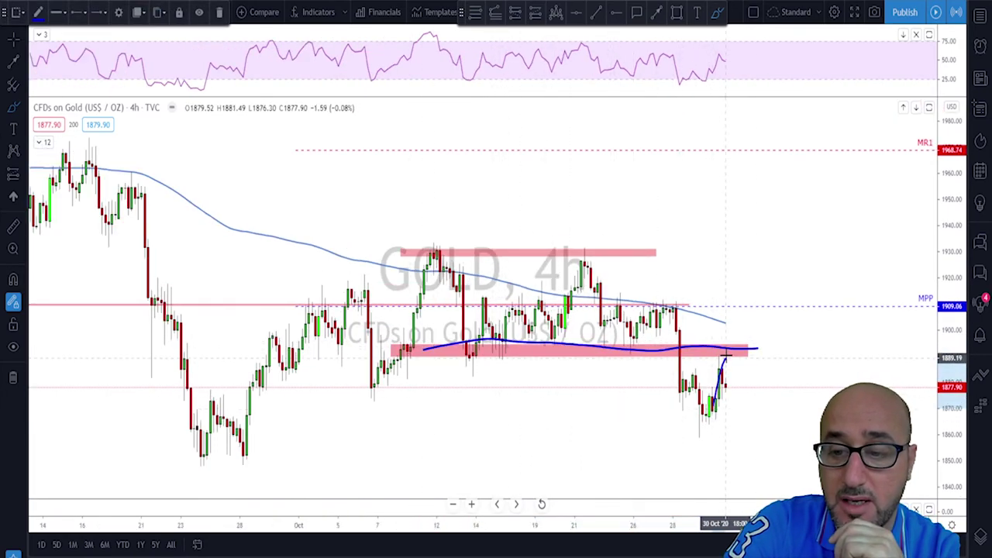
mouse_move(786, 443)
left_mouse_down()
mouse_move(775, 442)
mouse_move(787, 429)
left_mouse_up()
key("ctrl+z")
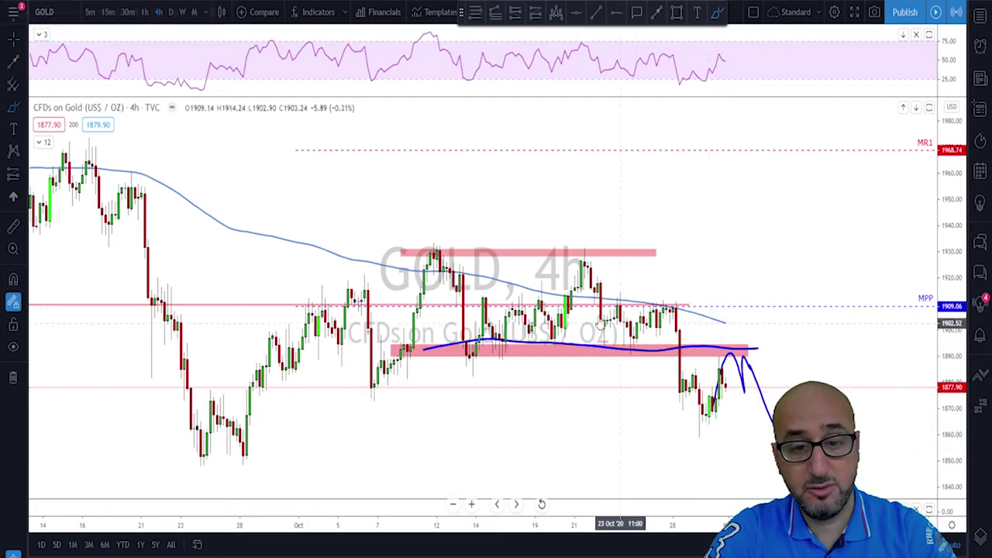
key("ctrl+z")
key("ctrl+z")
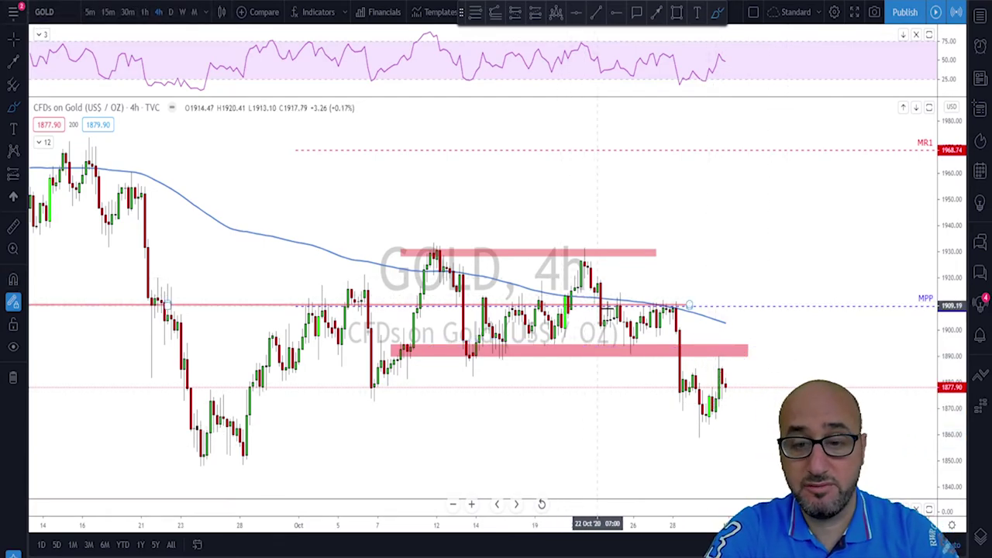
Circle the places where the September and October GOLD highs meet the moving average, and undo all the circles
scroll(605, 302, "down", 2)
mouse_move(190, 190)
left_mouse_down()
mouse_move(186, 200)
mouse_move(251, 233)
mouse_move(239, 199)
mouse_move(290, 219)
left_mouse_up()
left_click_drag(534, 276, 547, 284)
mouse_move(634, 311)
left_mouse_down()
mouse_move(598, 318)
mouse_move(634, 307)
mouse_move(686, 314)
left_mouse_up()
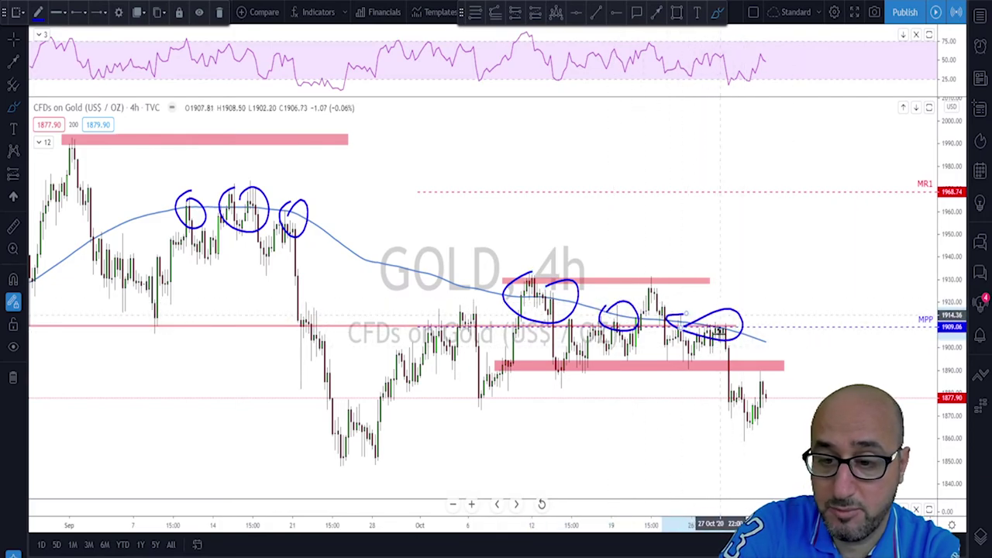
left_click(785, 366)
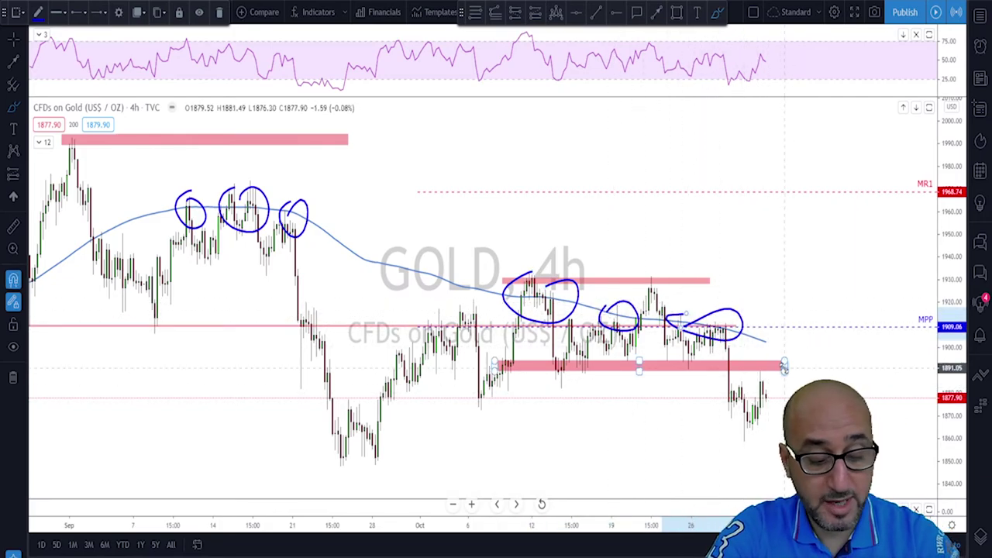
key("ctrl+z")
key("ctrl+z")
key("ctrl+z")
key("ctrl+z")
key("ctrl+z")
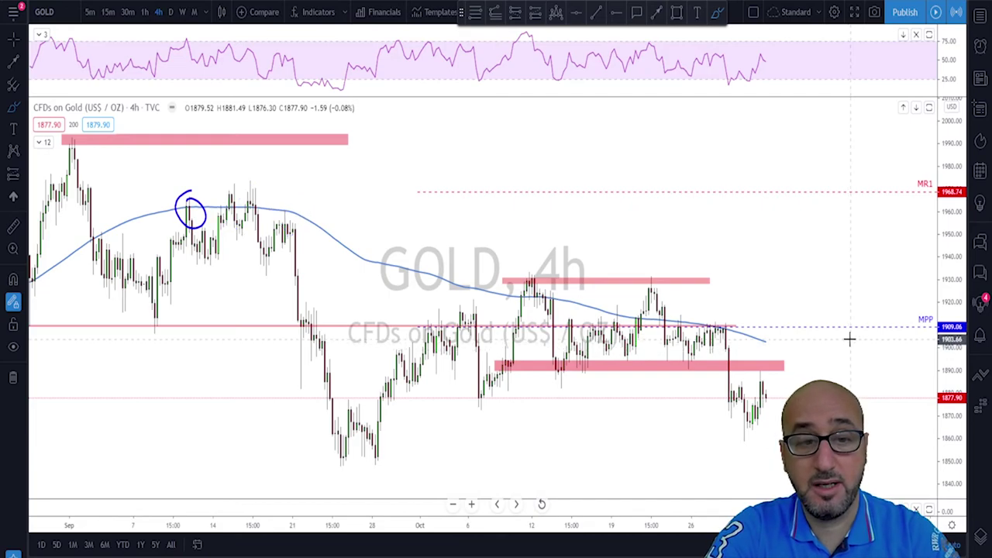
key("ctrl+z")
Sketch a GOLD fall from the latest price past MS1, a rebound and a turn down near MPP, and undo the strokes
scroll(849, 339, "down", 5)
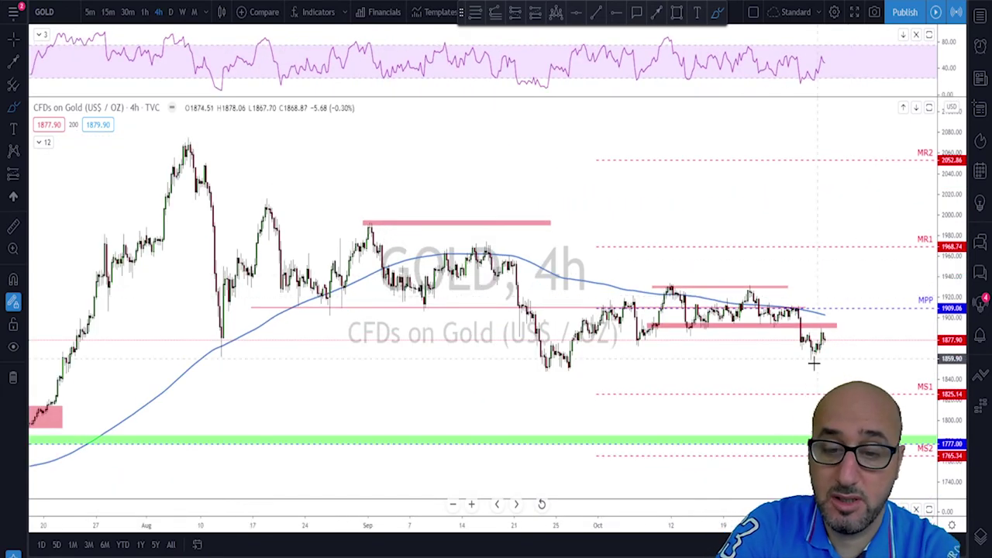
mouse_move(828, 338)
left_mouse_down()
mouse_move(851, 386)
mouse_move(915, 365)
left_mouse_up()
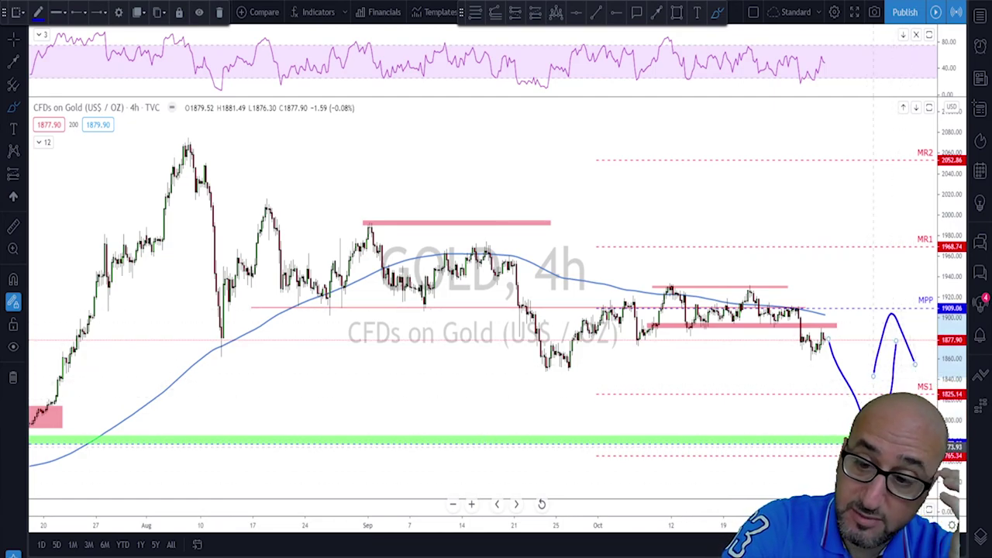
key("ctrl+z")
key("ctrl+z")
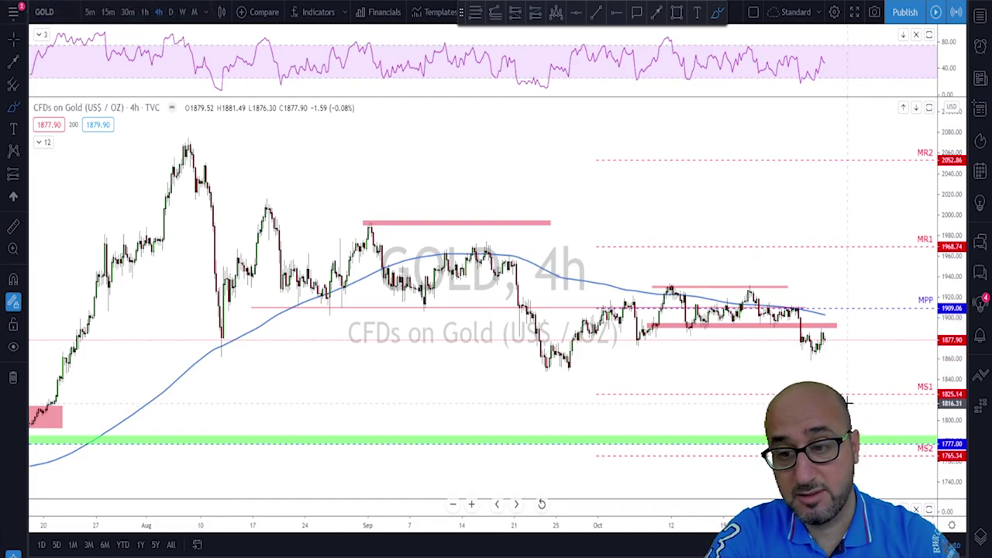
Move the zone below 1900.00 down to the September lows, spanning 1857.78 to 1848.96 from 11 August to beyond the latest candles
scroll(820, 320, "down", 2)
left_click(779, 307)
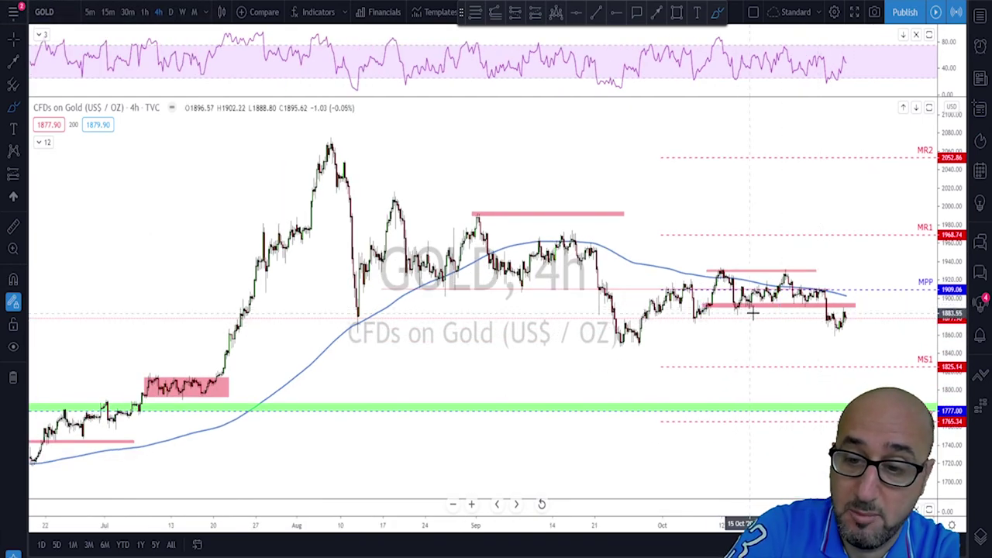
left_click_drag(719, 314, 368, 342)
left_click_drag(504, 331, 918, 339)
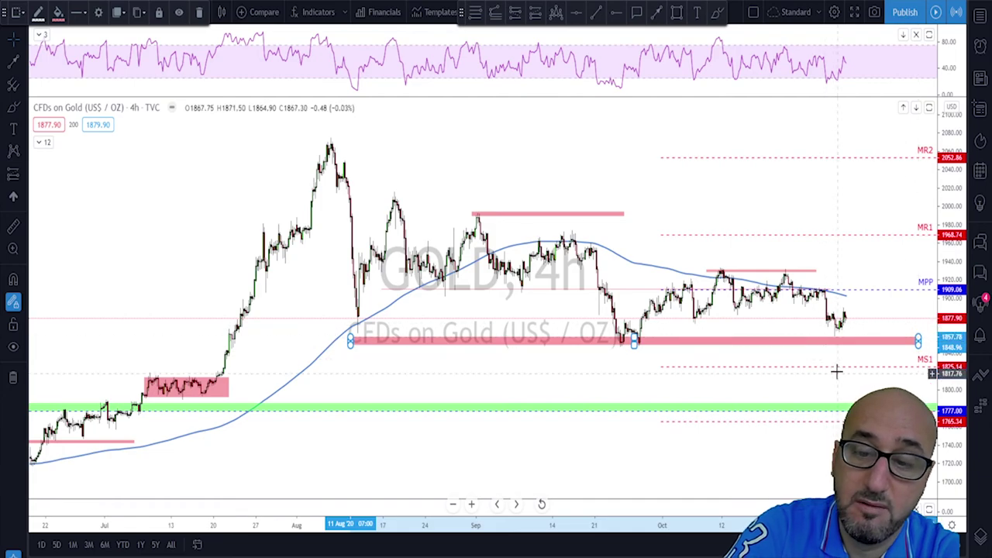
Switch the 4-hour chart to NZDJPY and focus it on the candles since about 10 August
scroll(844, 306, "down", 2)
key("Down")
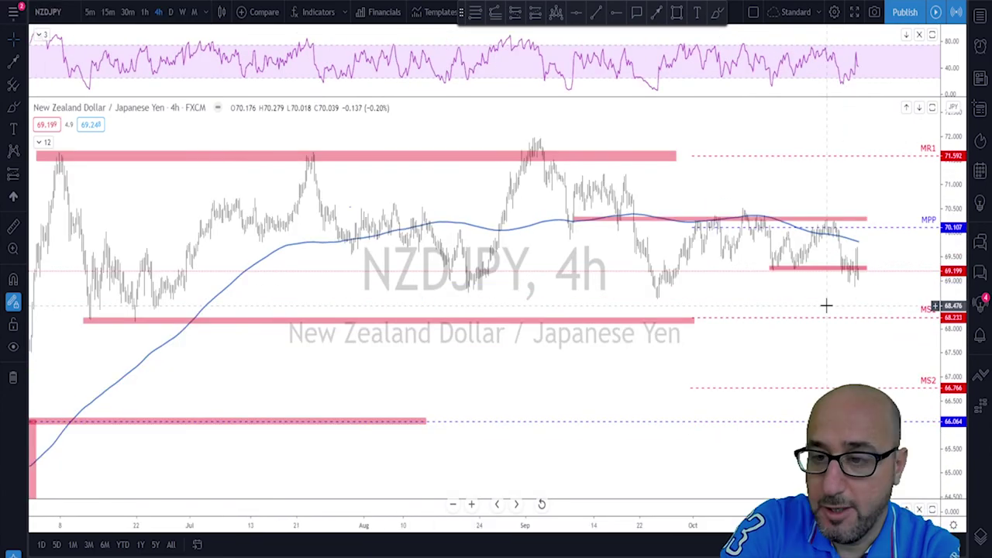
scroll(827, 305, "up", 3)
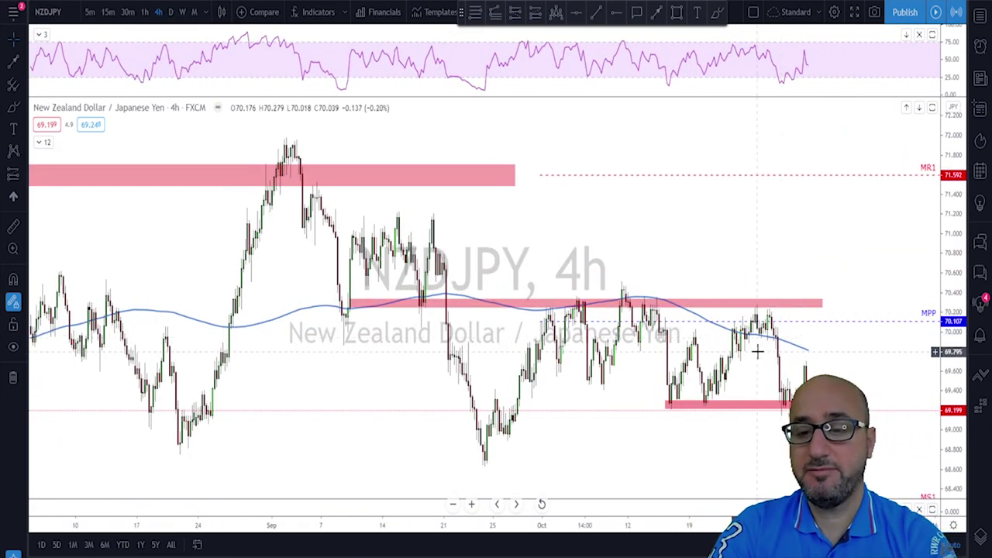